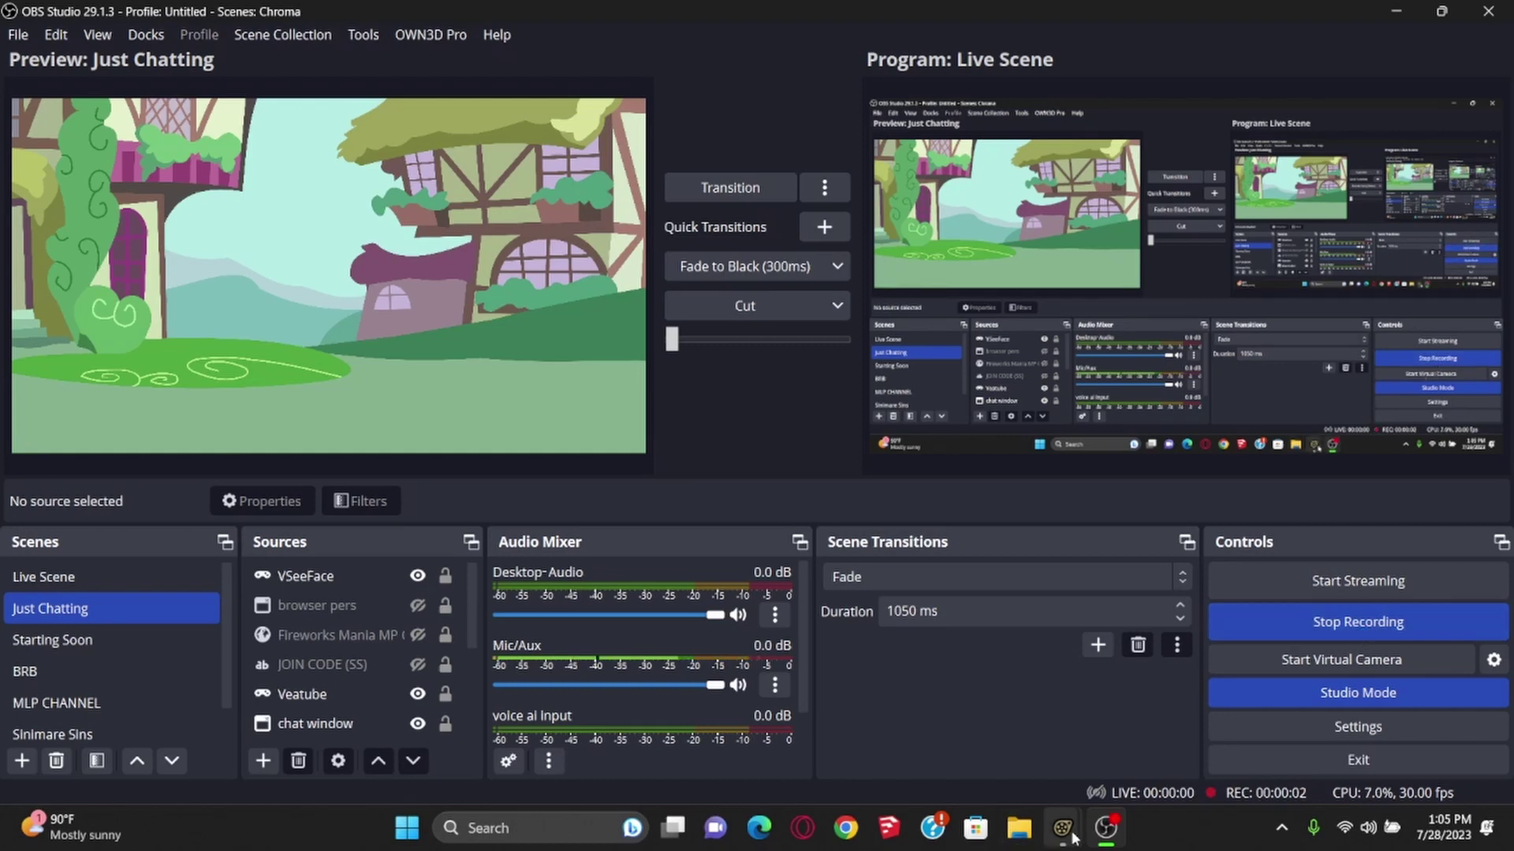
Switch to the Source Filmmaker session s6 adopt.dmx and select the root control of revamped_derpyhooves1 in the viewport
mouse_move(1072, 838)
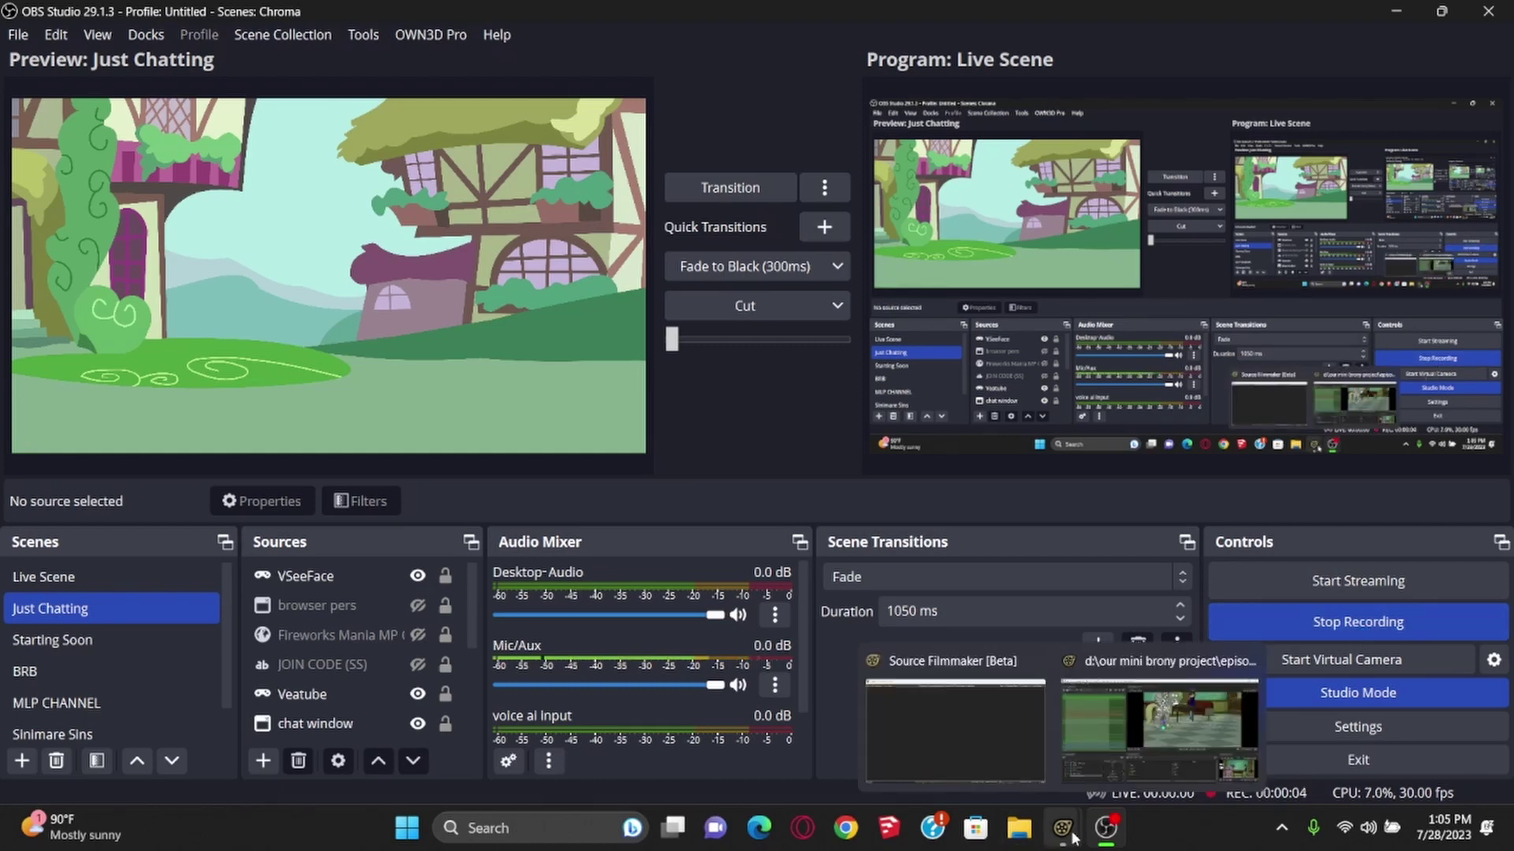
click(1113, 726)
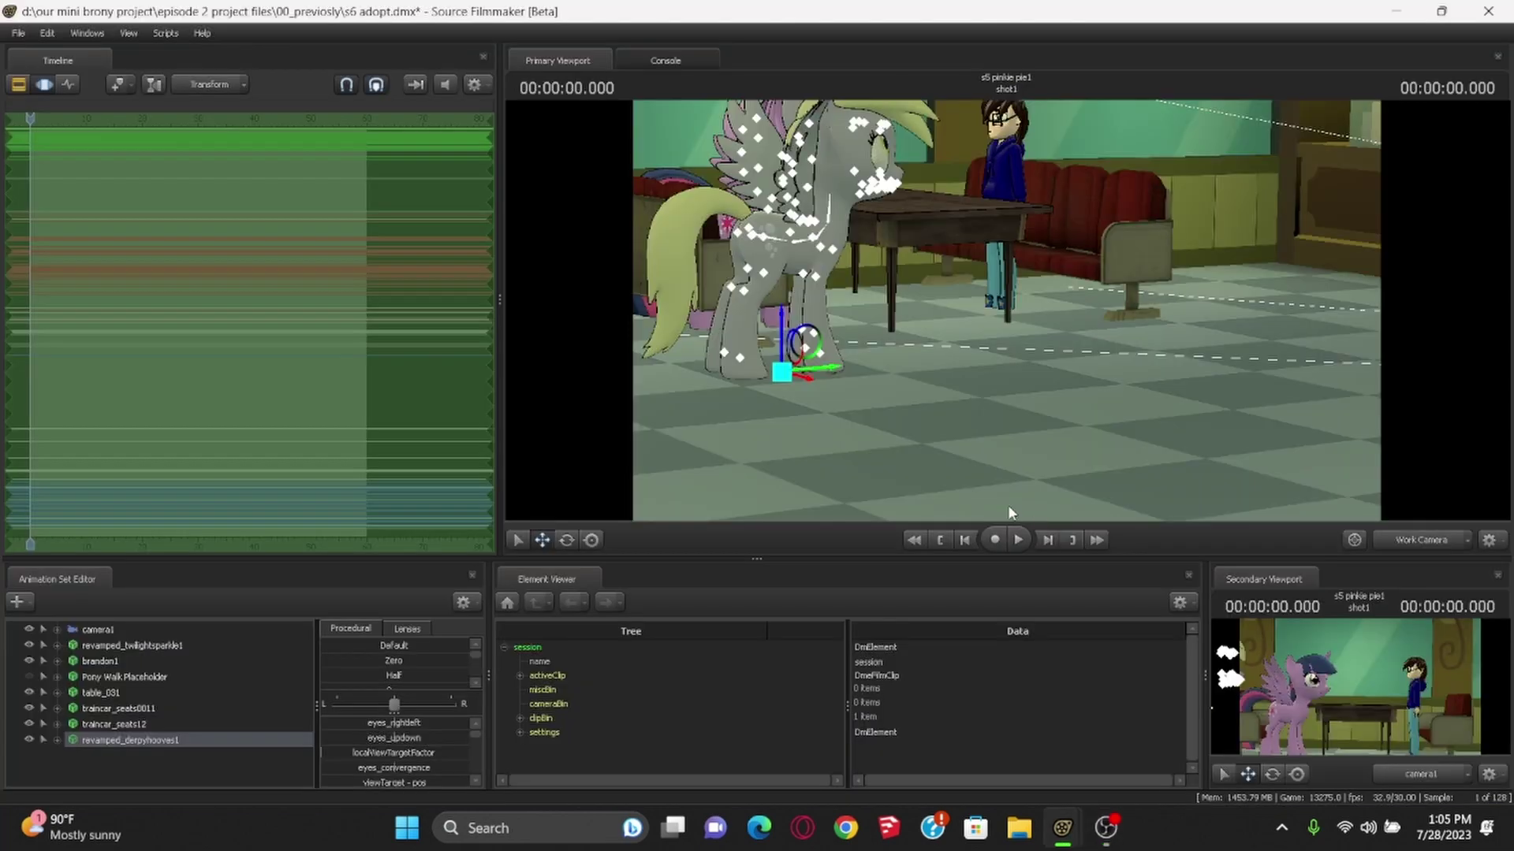
key(w)
drag(910, 226, 869, 295)
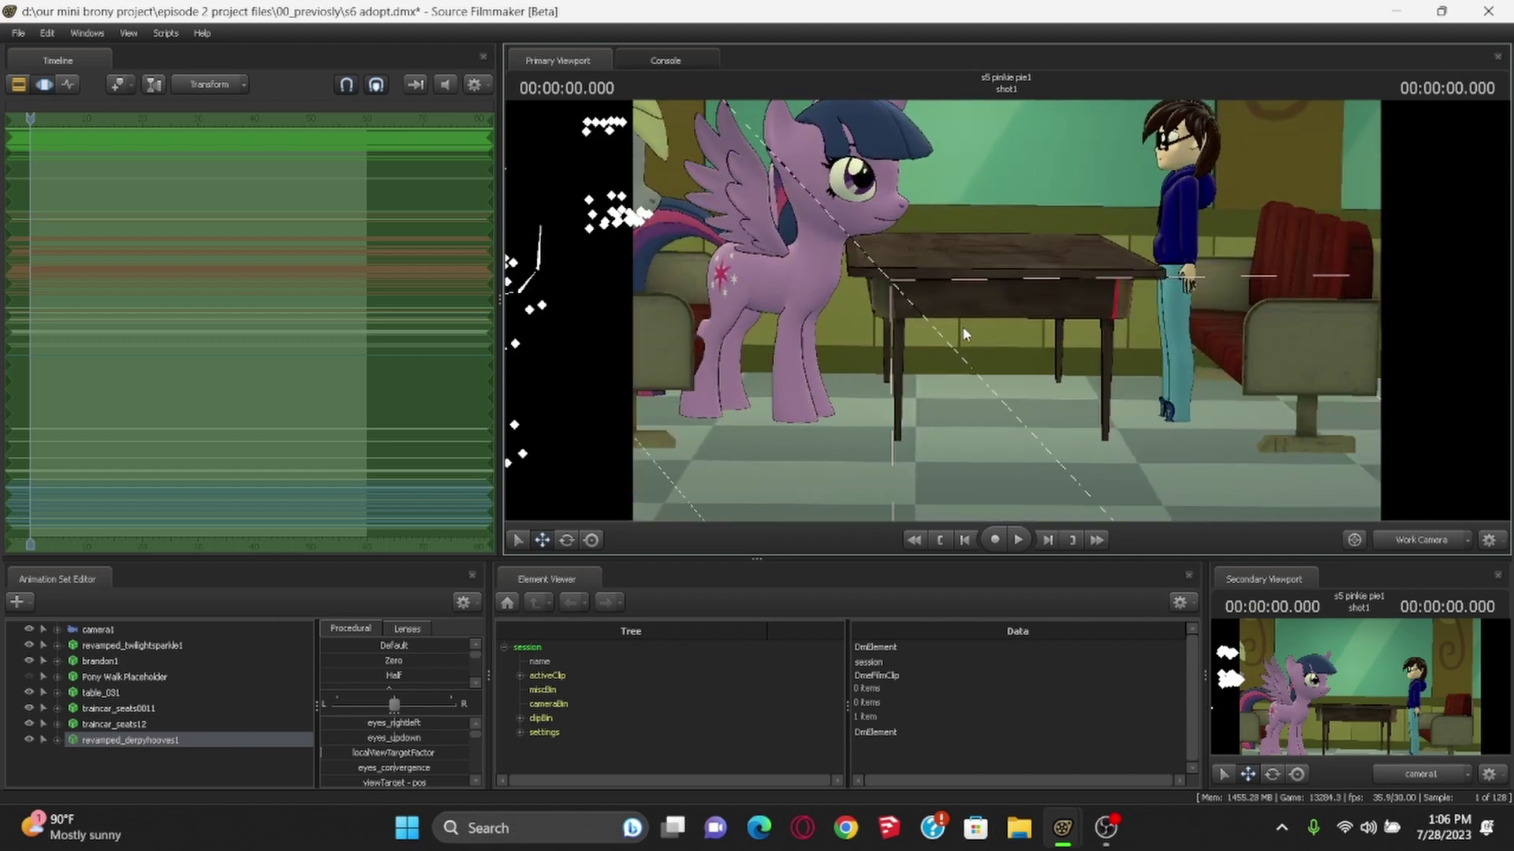
key(s)
drag(963, 334, 971, 335)
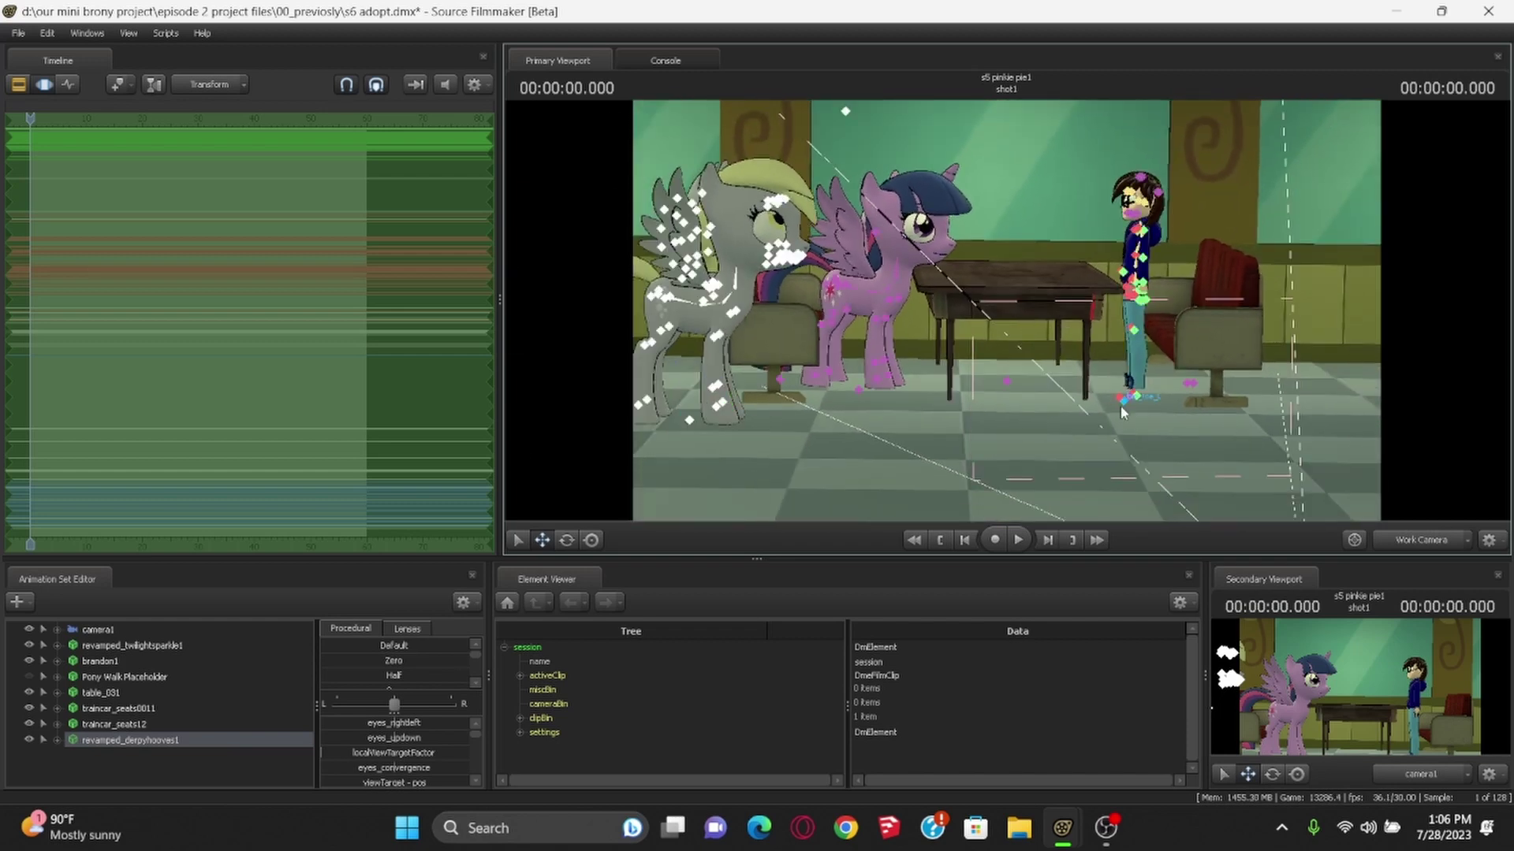
click(689, 420)
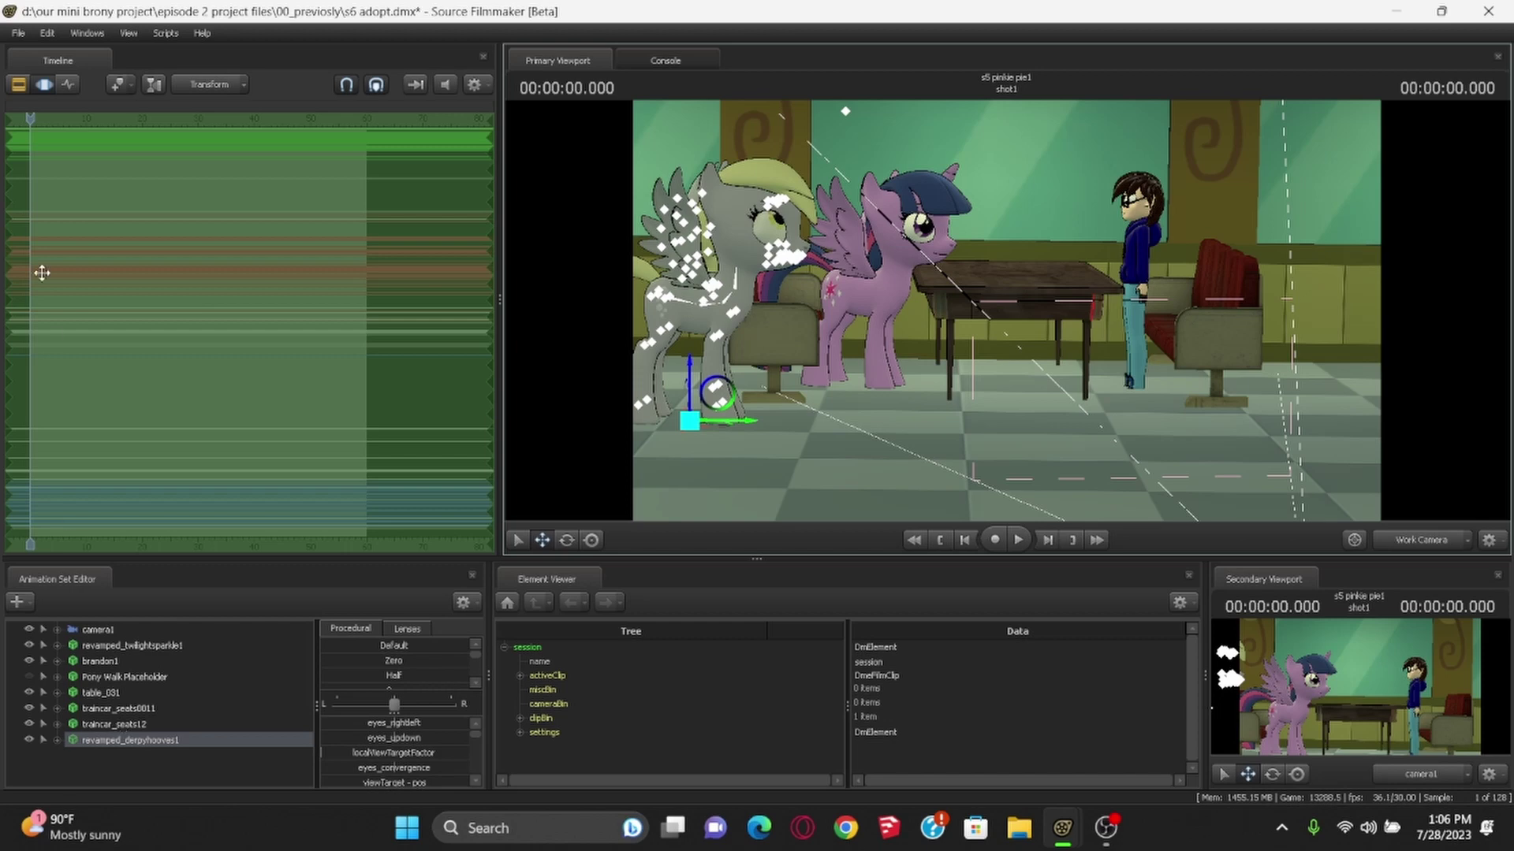
Move the human character model across the table to the side where Twilight Sparkle stands
click(49, 85)
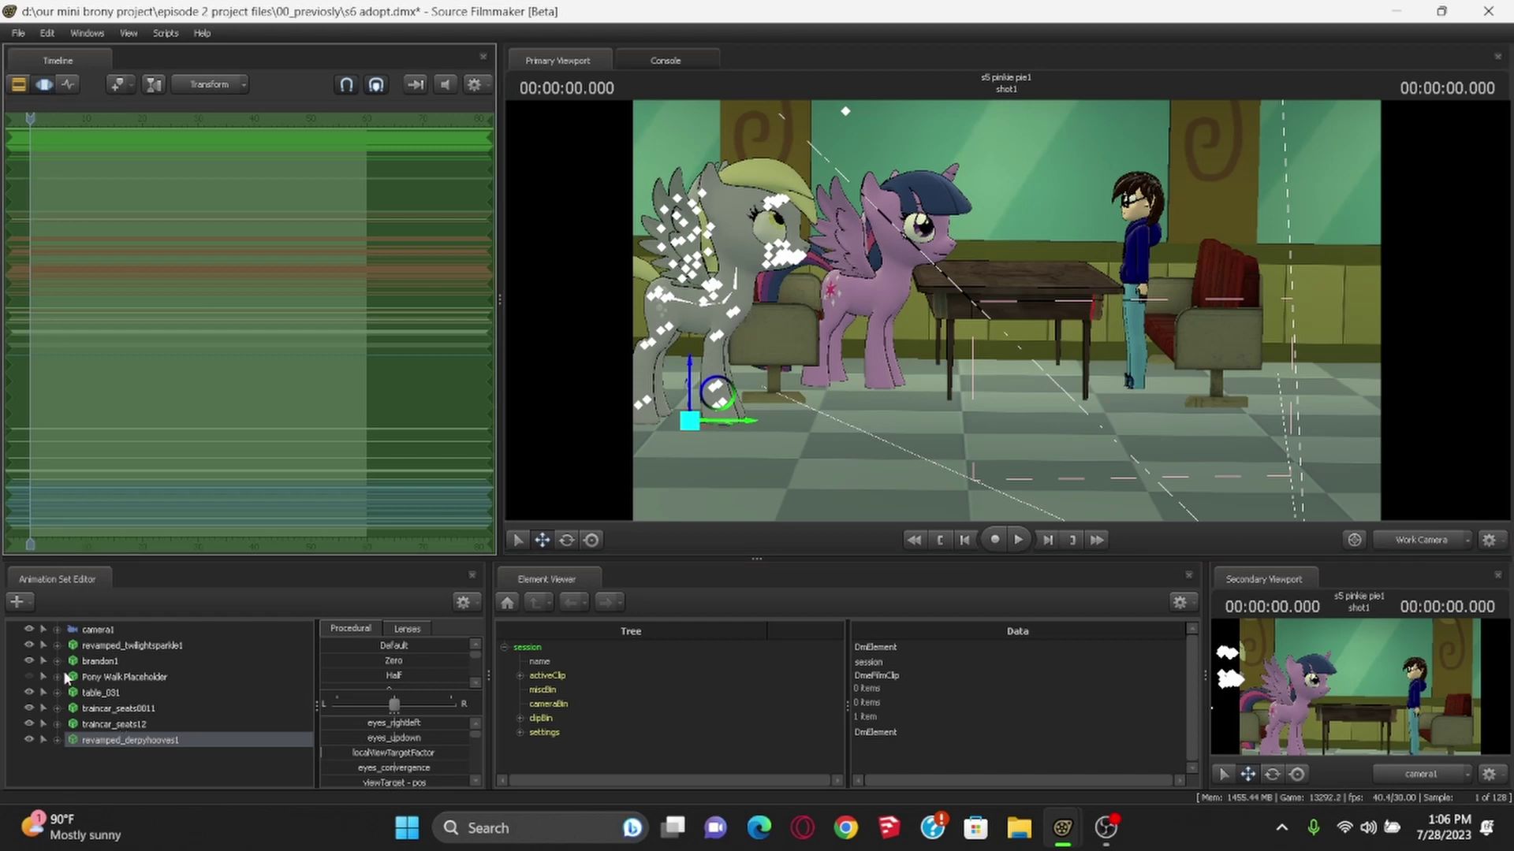
click(102, 660)
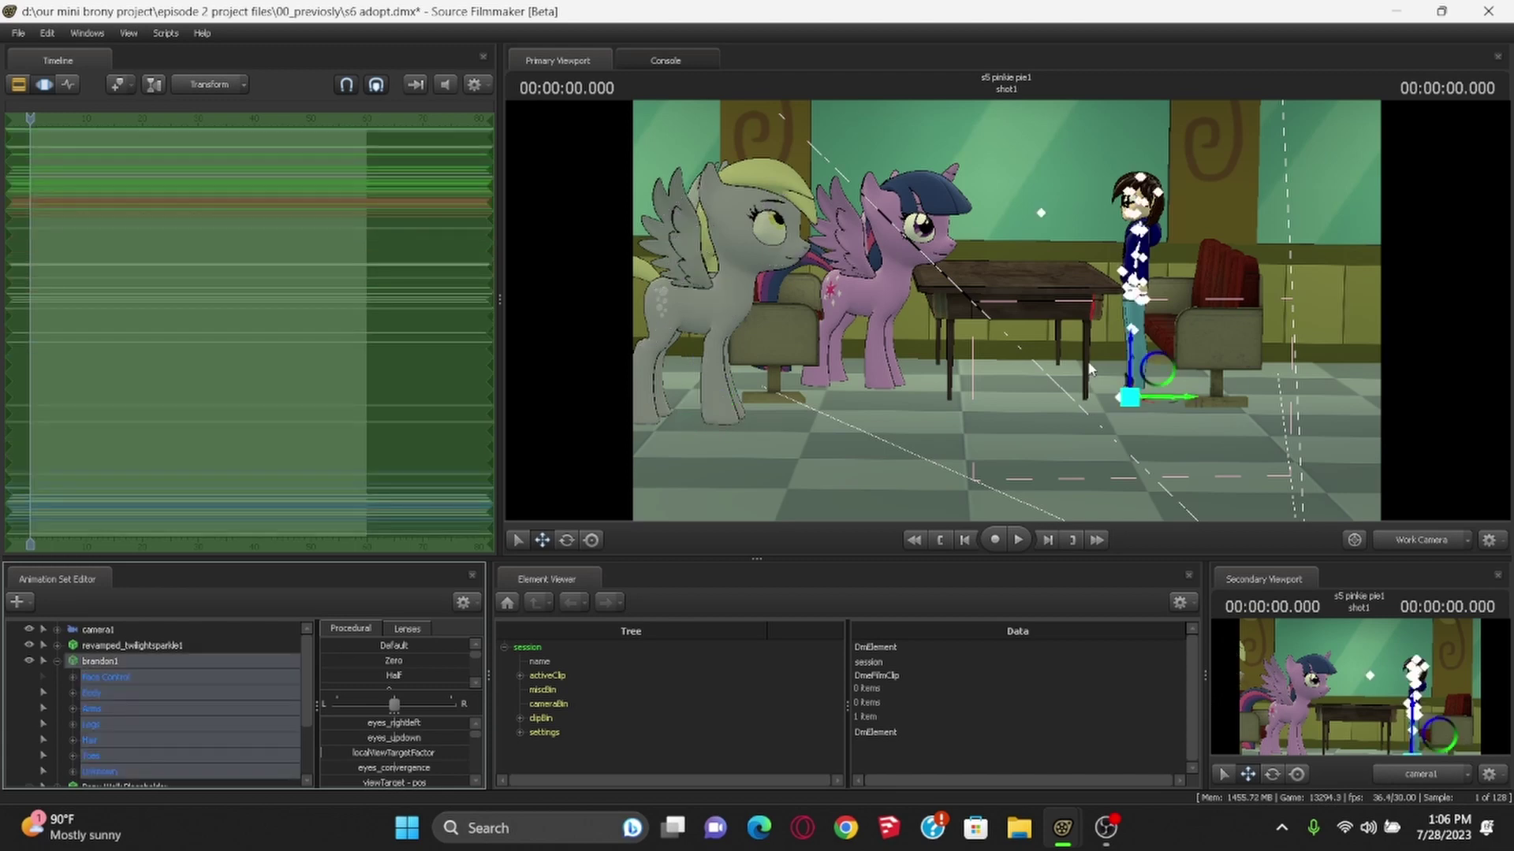
click(1140, 355)
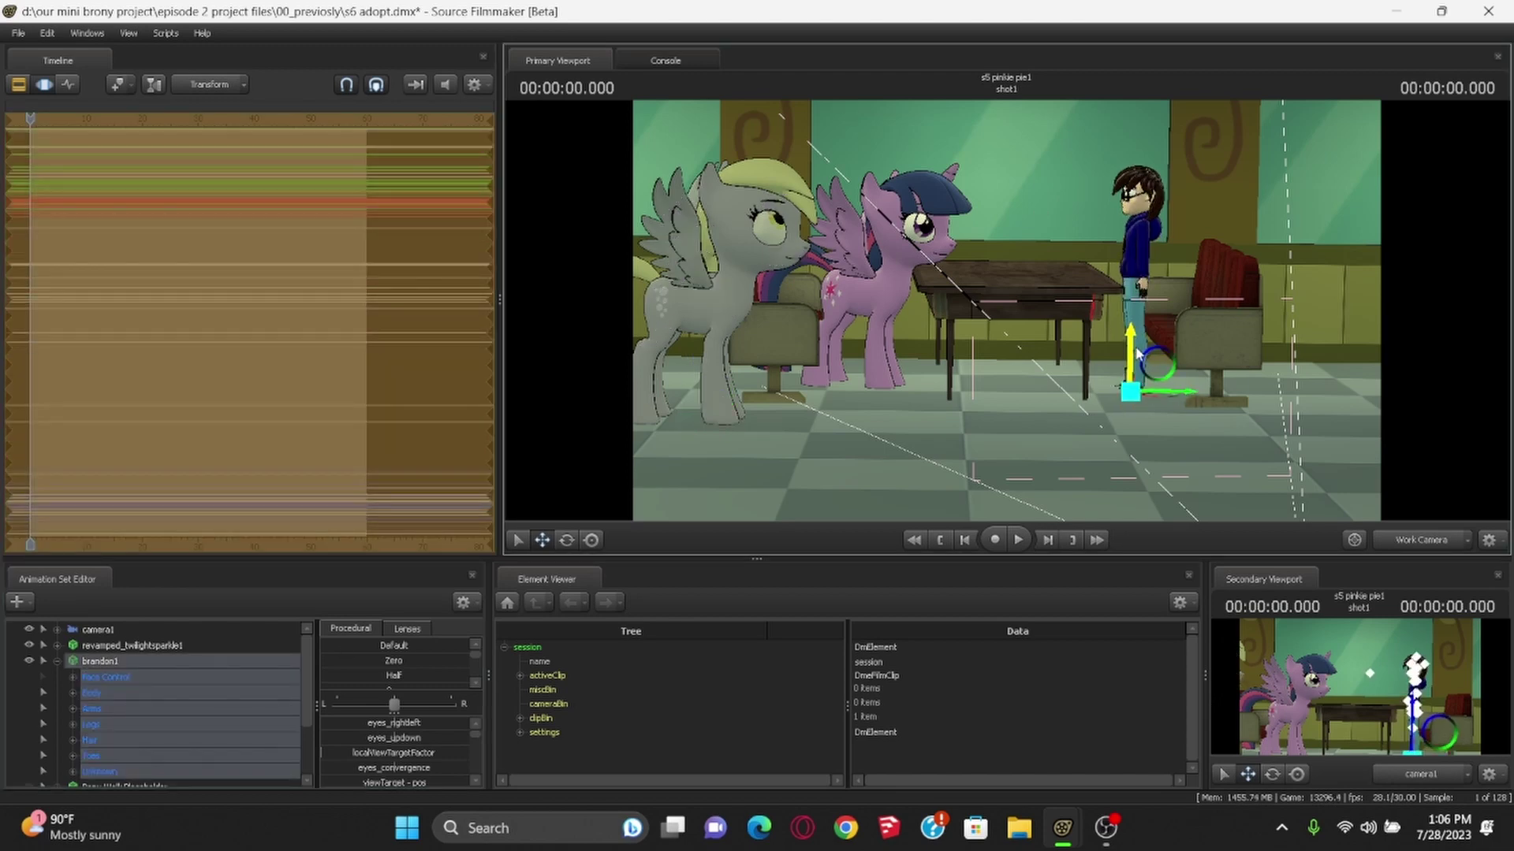
drag(1143, 344, 784, 320)
key(s)
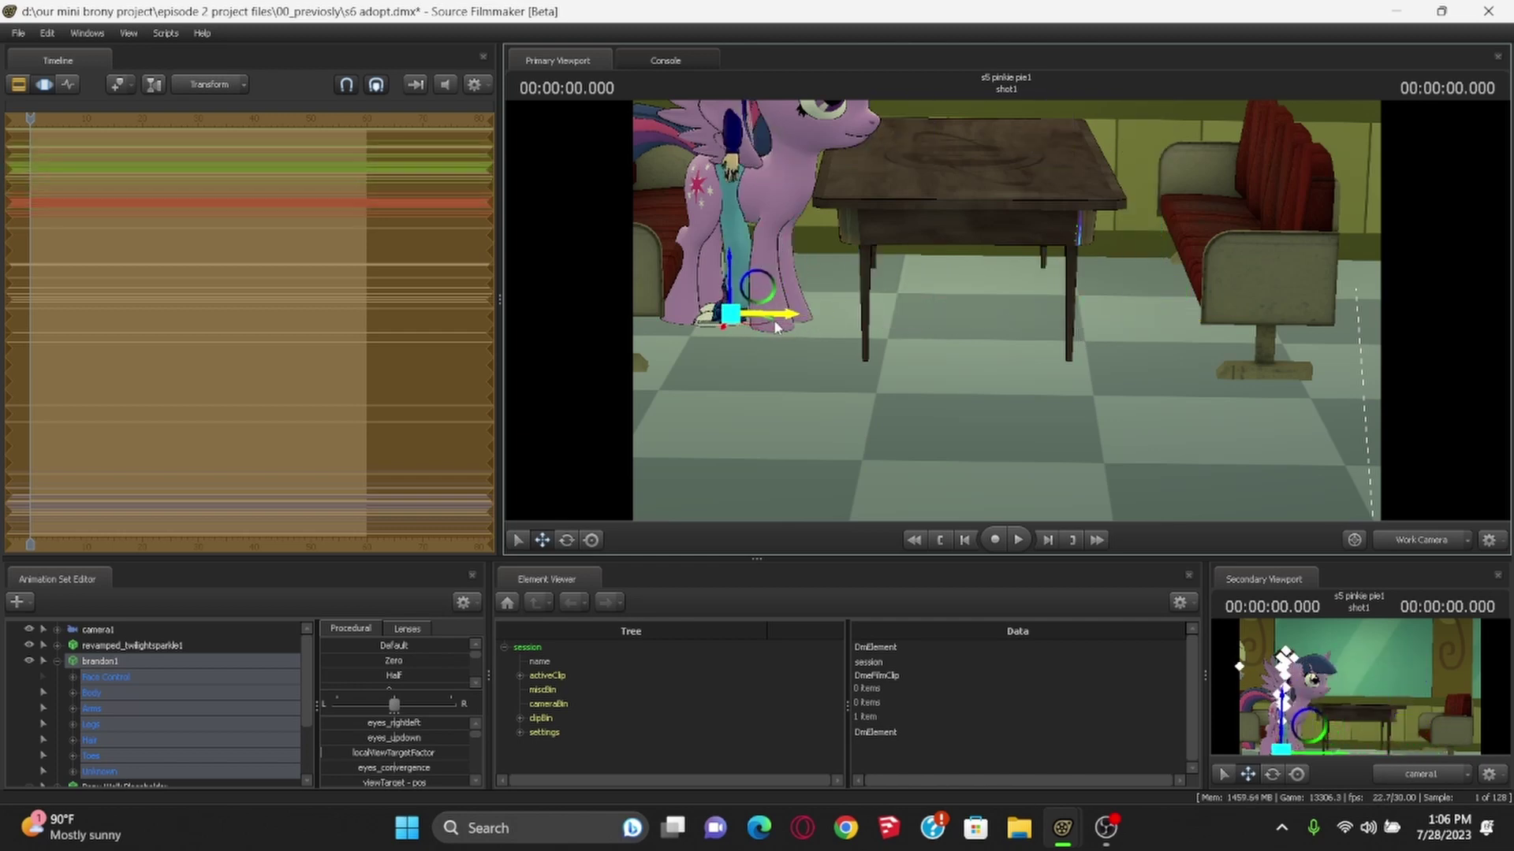
Rotate the human character model about its vertical axis to face the table, and collapse its control groups
key(e)
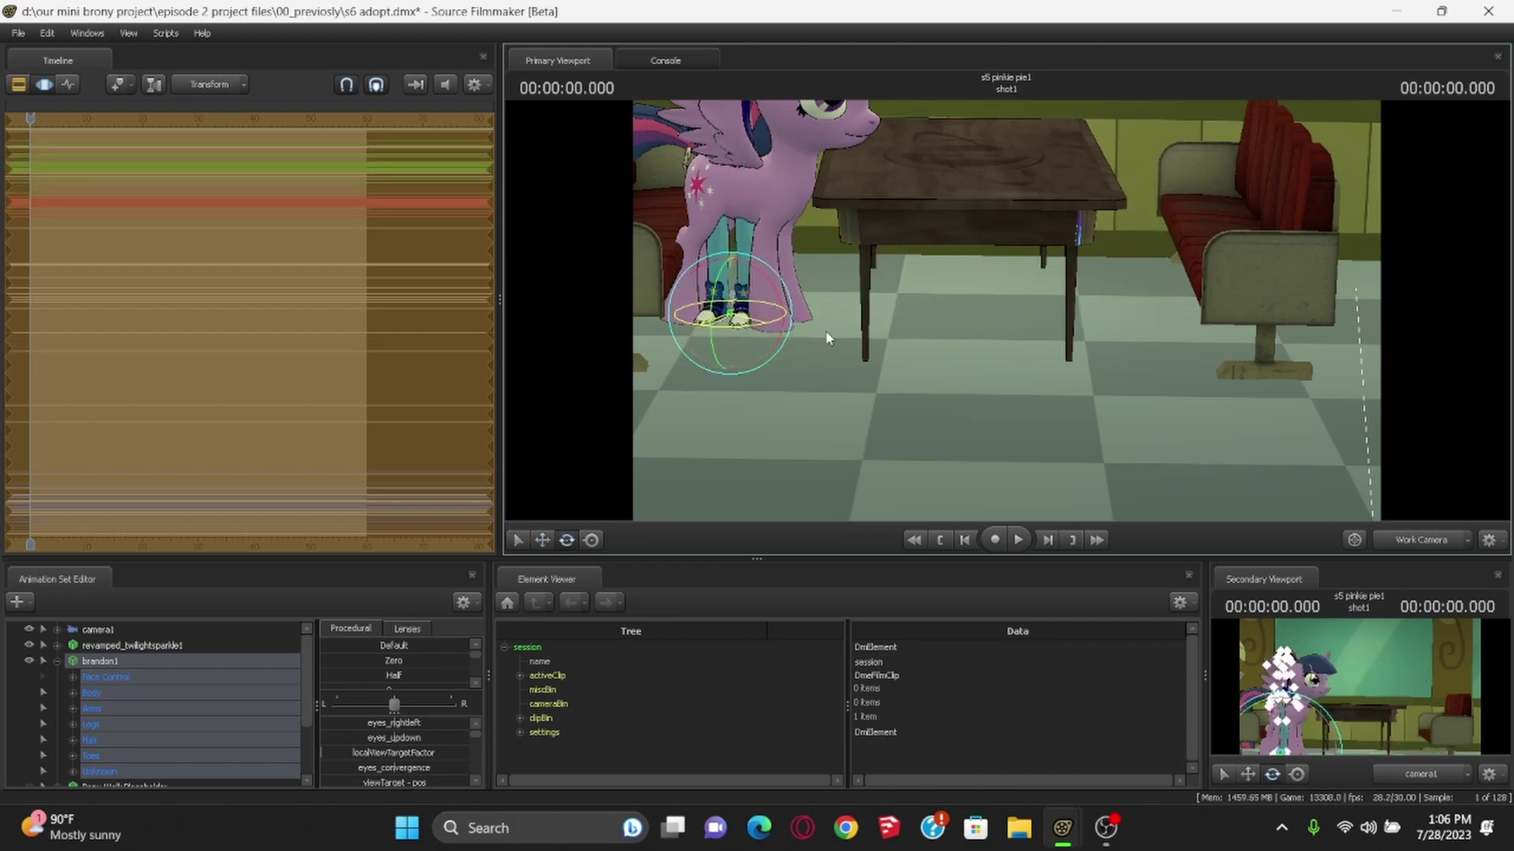
drag(961, 308, 1221, 203)
click(233, 664)
click(59, 660)
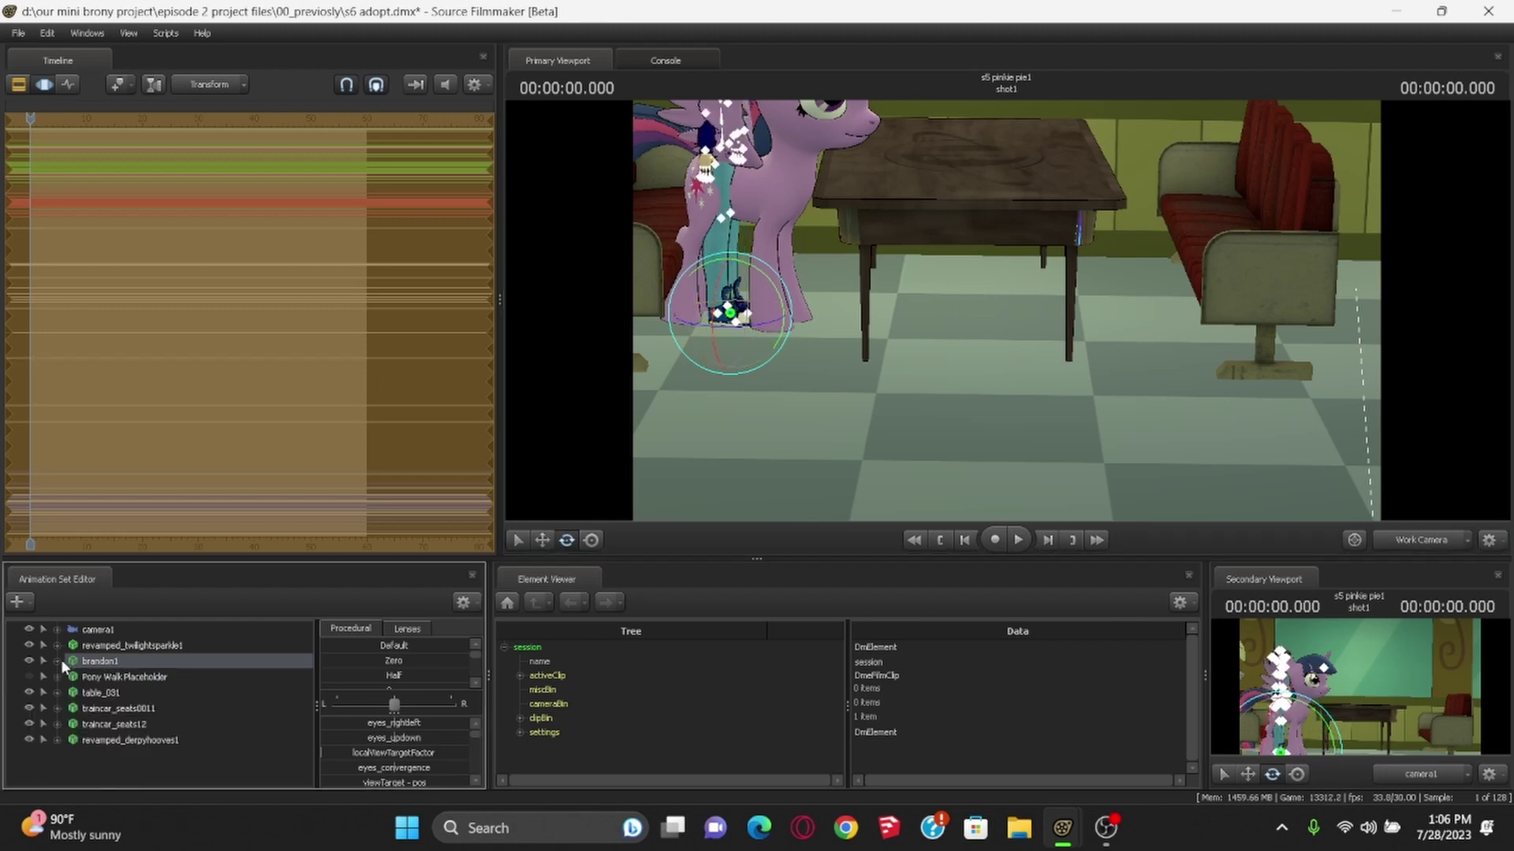
Move revamped_twilightsparkle1 to the opposite side of the table and turn it around to face the human character
click(168, 645)
drag(791, 331, 925, 292)
key(e)
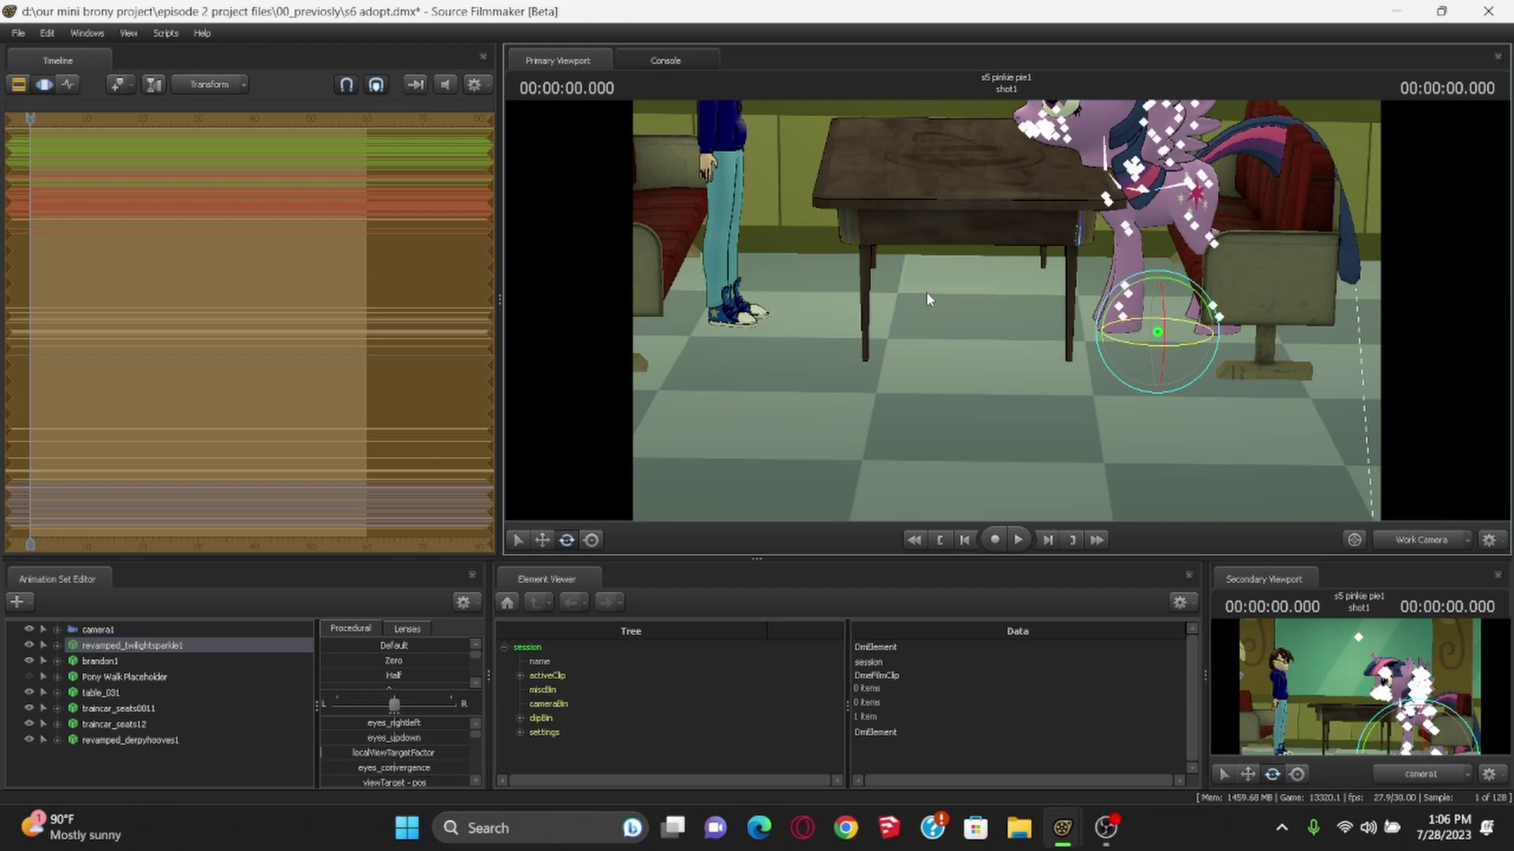
Shift revamped_twilightsparkle1 slightly away from the table and slide traincar_seats0011 behind it farther out
key(w)
drag(1206, 340, 1368, 311)
click(1276, 317)
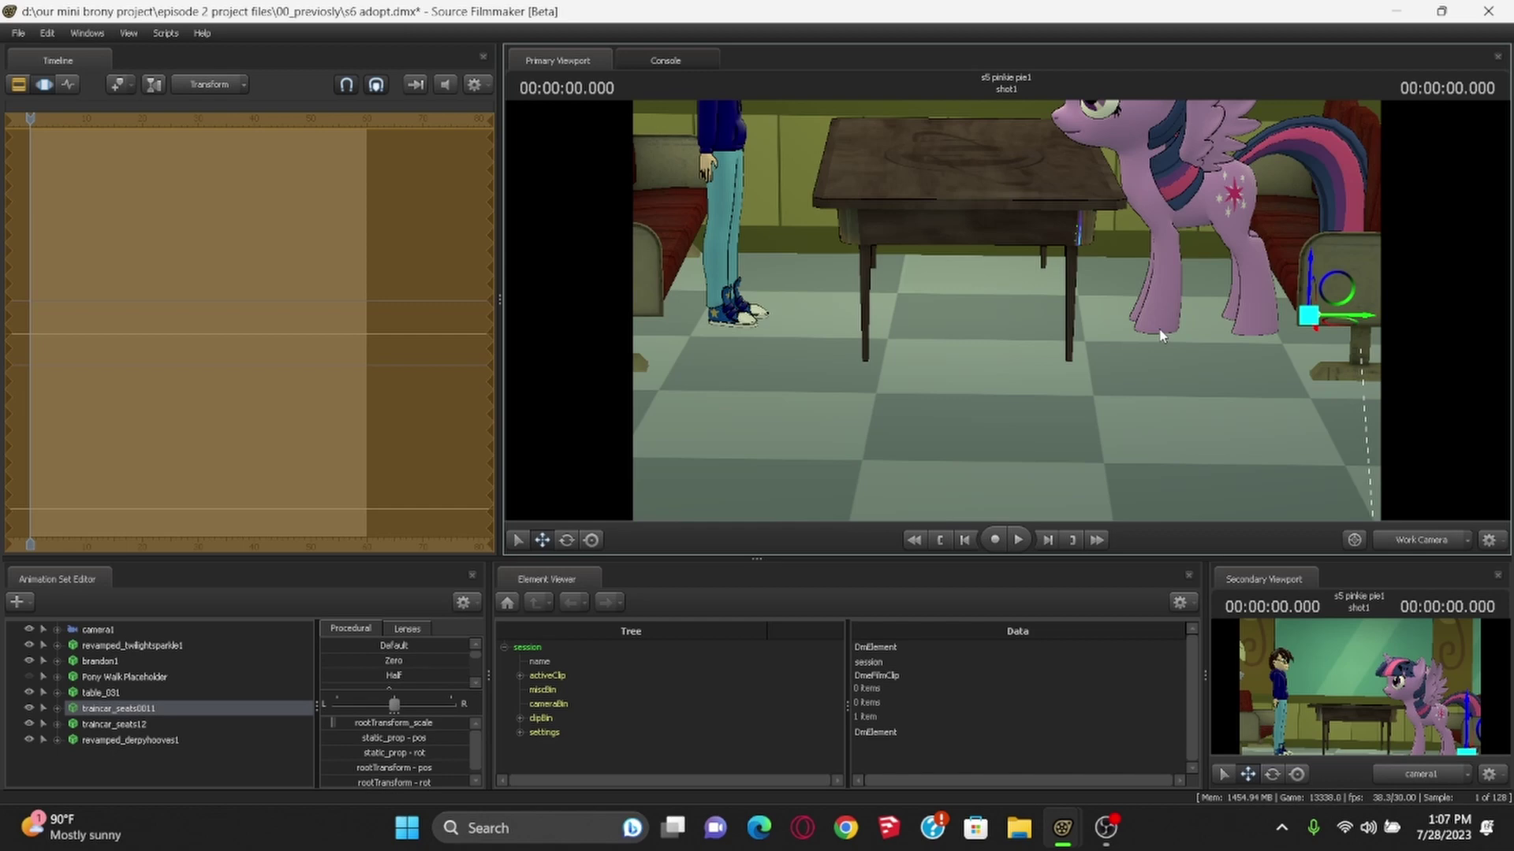
Rotate the static_prop control of table_031 slightly between the two characters
click(960, 305)
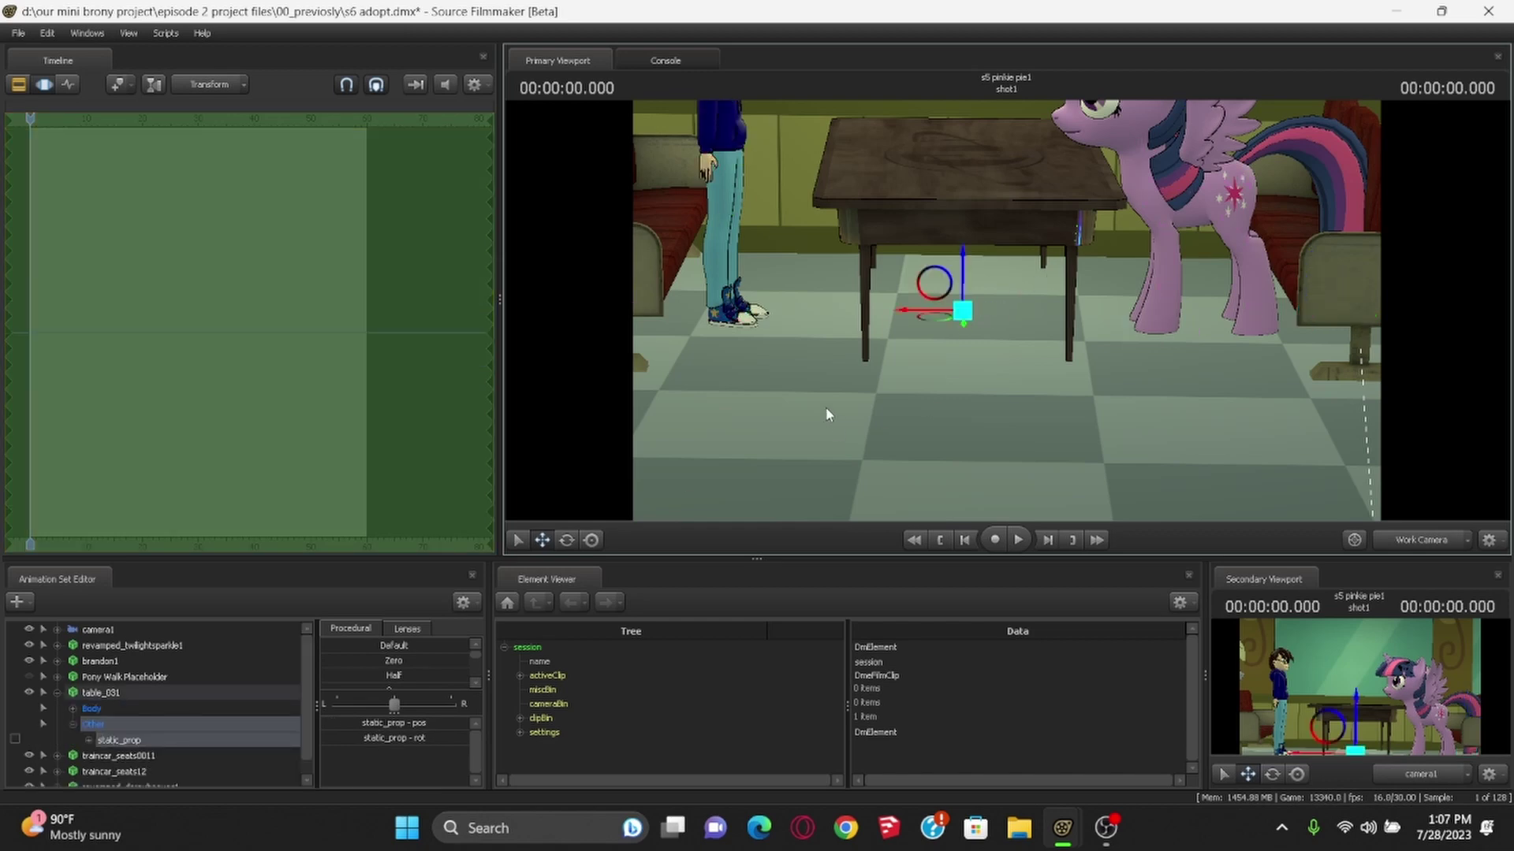
click(413, 738)
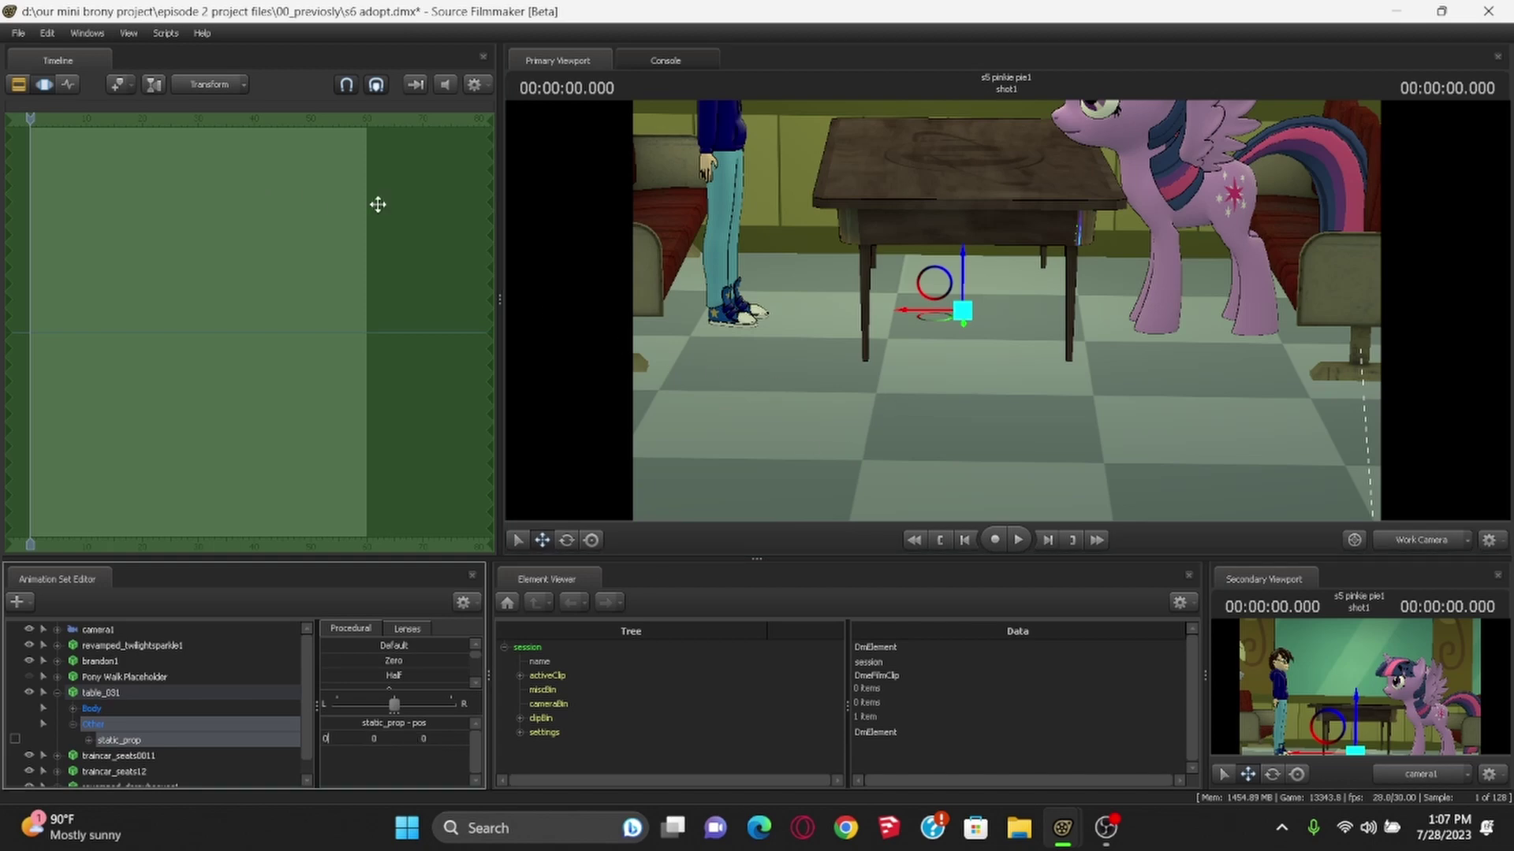
drag(420, 646, 582, 624)
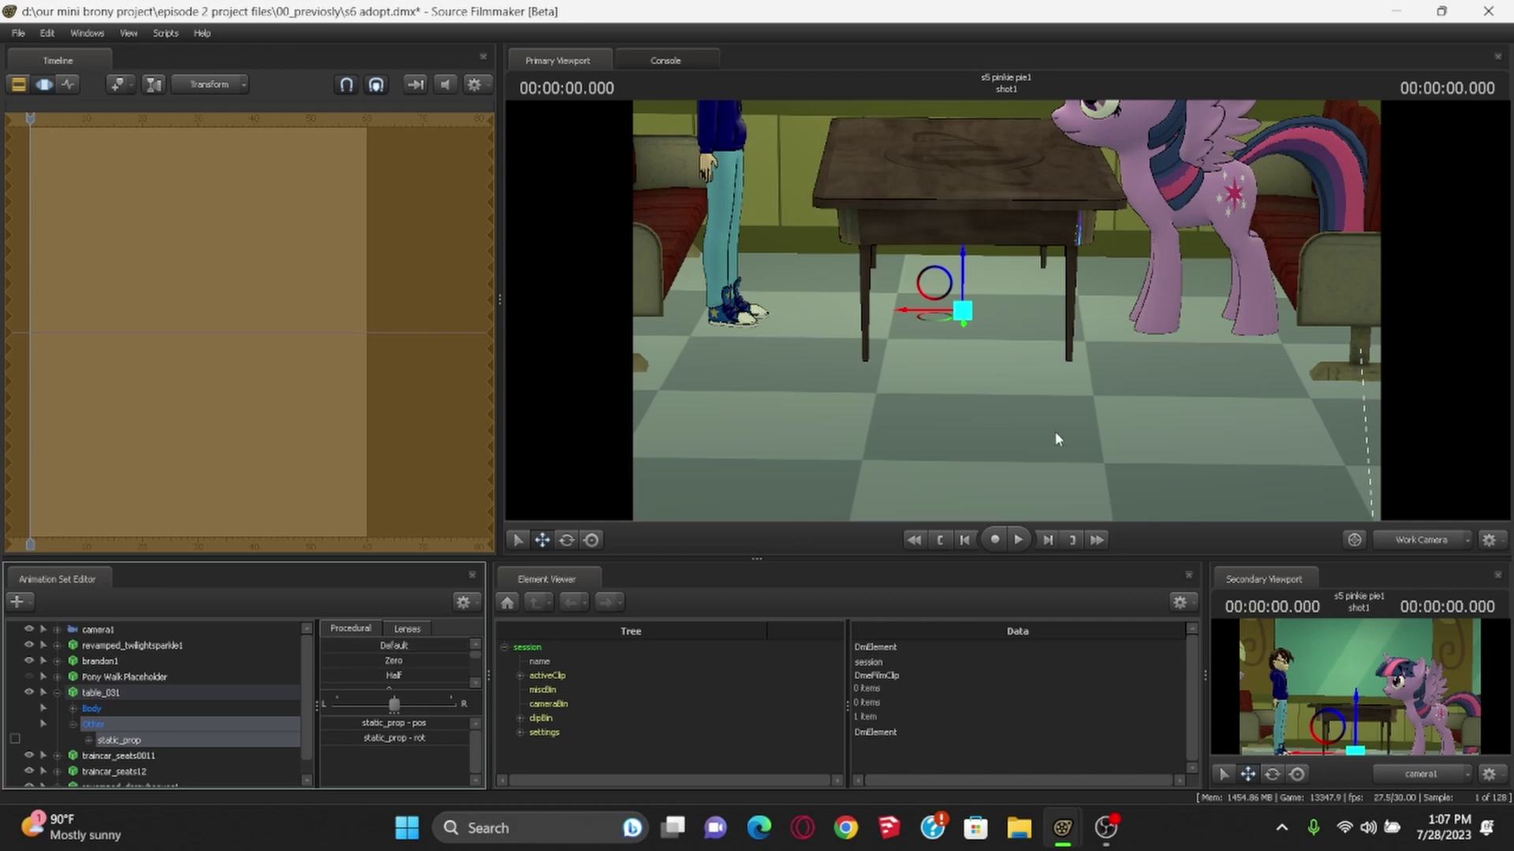
key(e)
drag(981, 319, 984, 329)
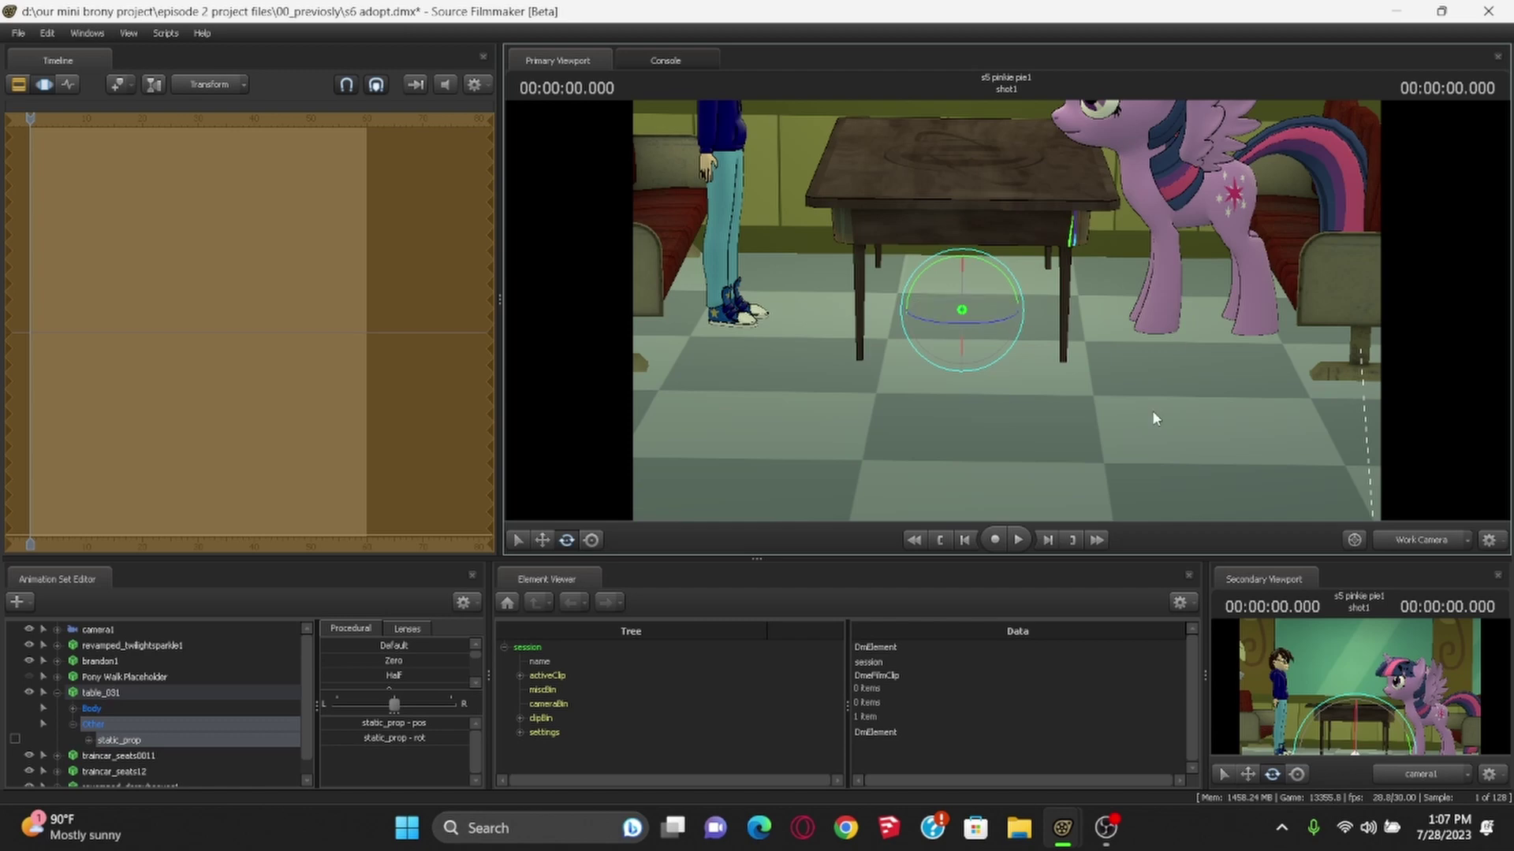
Switch the timeline to the Graph Editor and collapse the control groups of table_031
drag(1151, 411, 971, 327)
key(w)
key(a)
key(s)
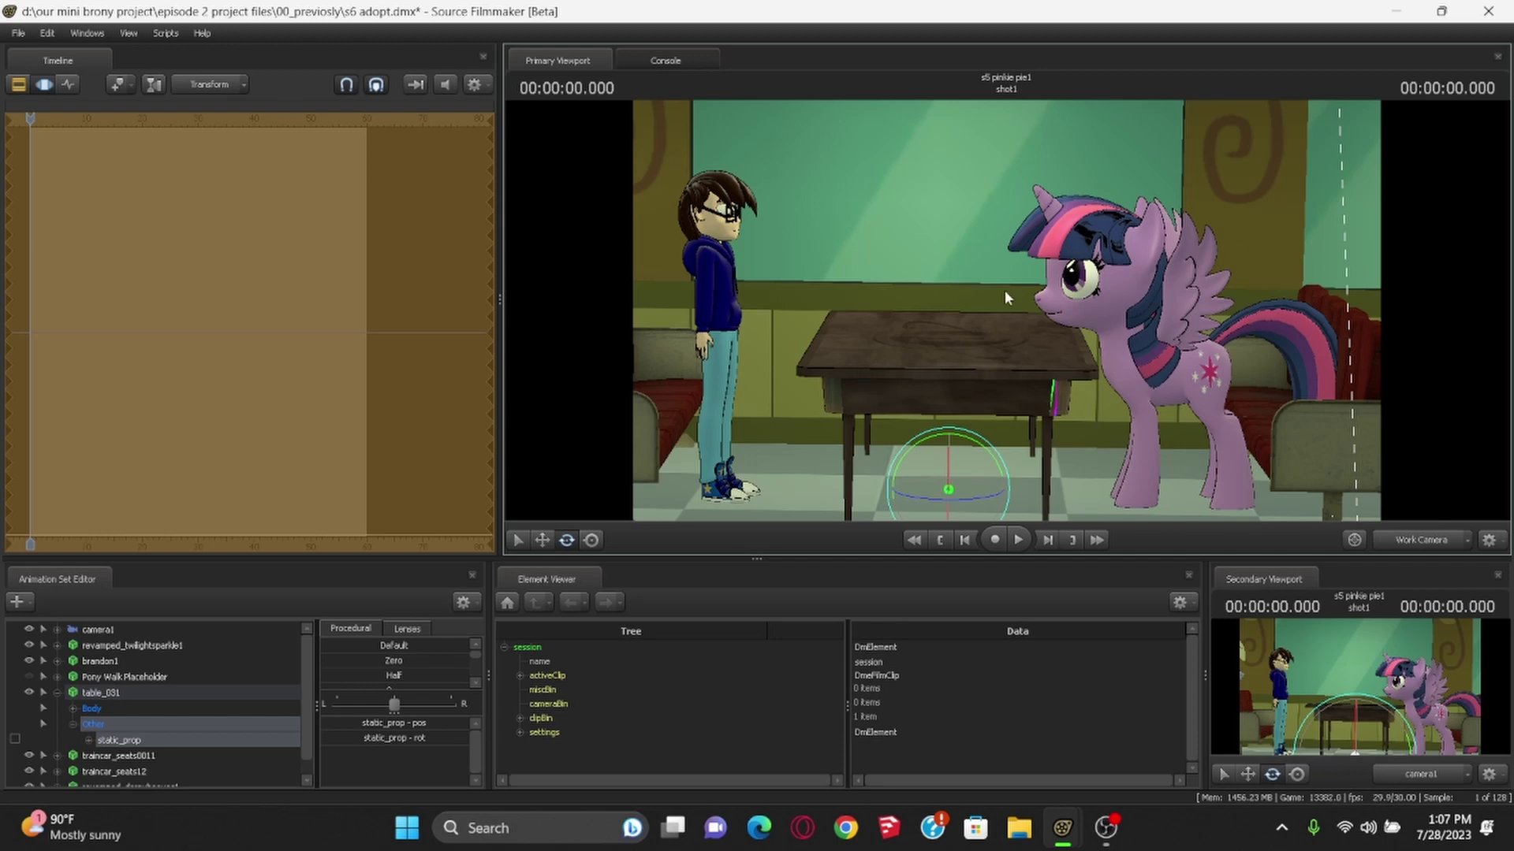
key(s)
drag(997, 269, 966, 343)
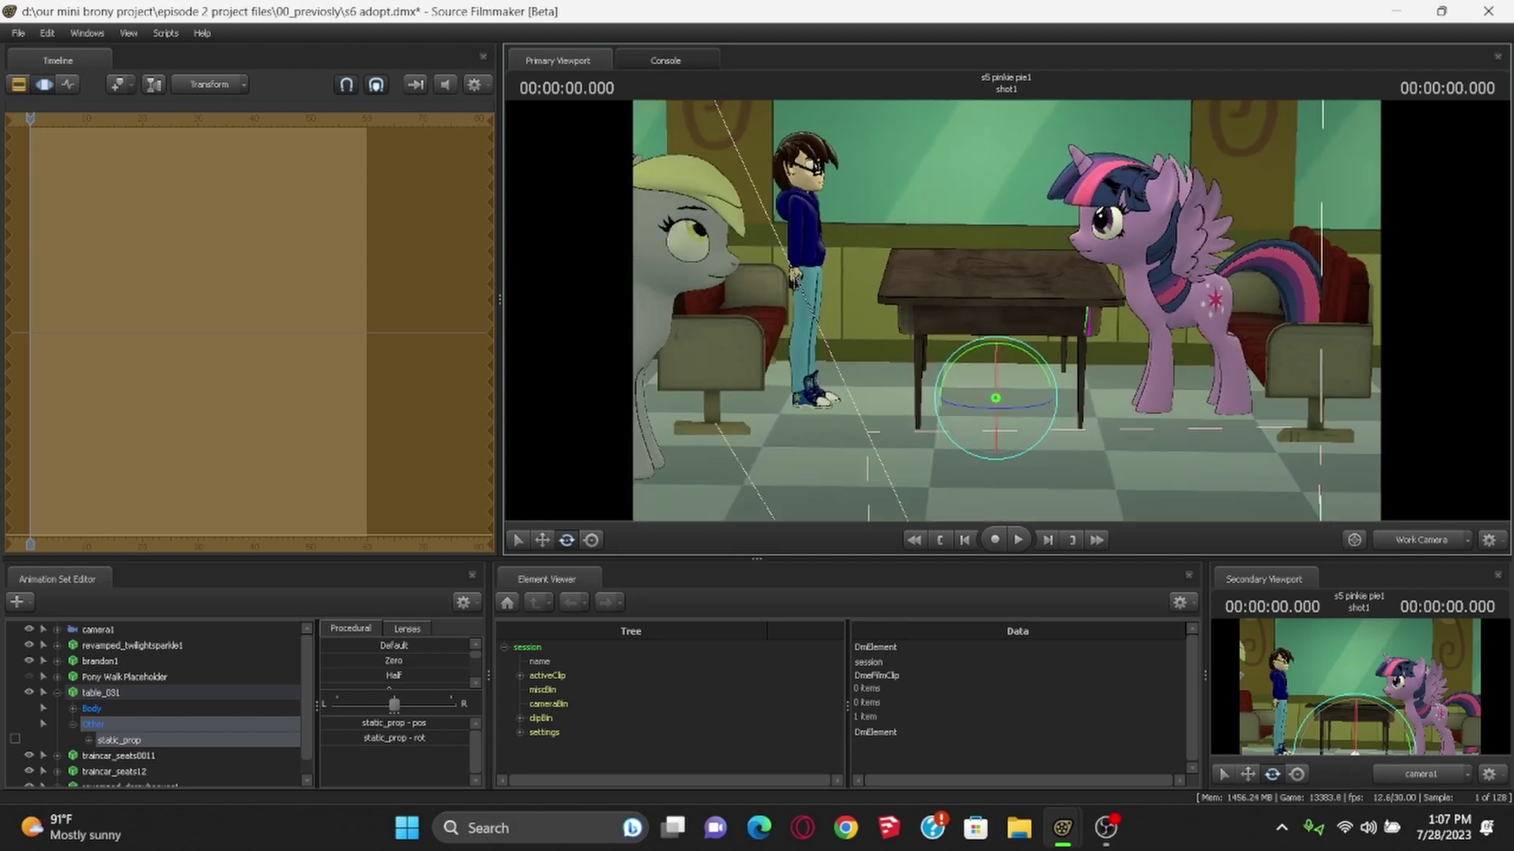
click(67, 84)
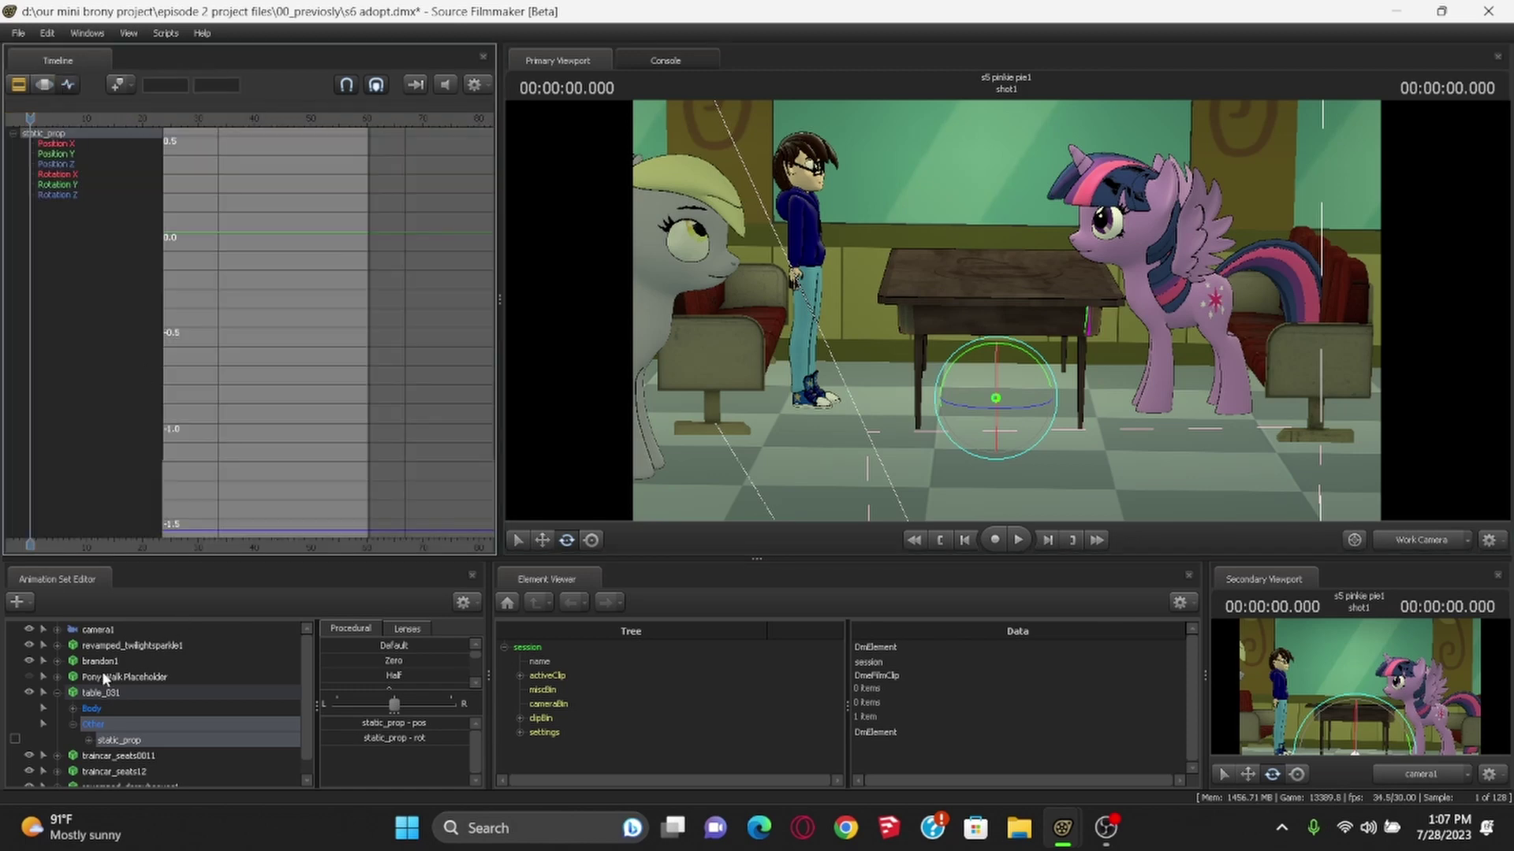
click(57, 693)
Select all models from revamped_twilightsparkle1 through revamped_derpyhooves1 except Pony Walk Placeholder, and save the session
click(112, 645)
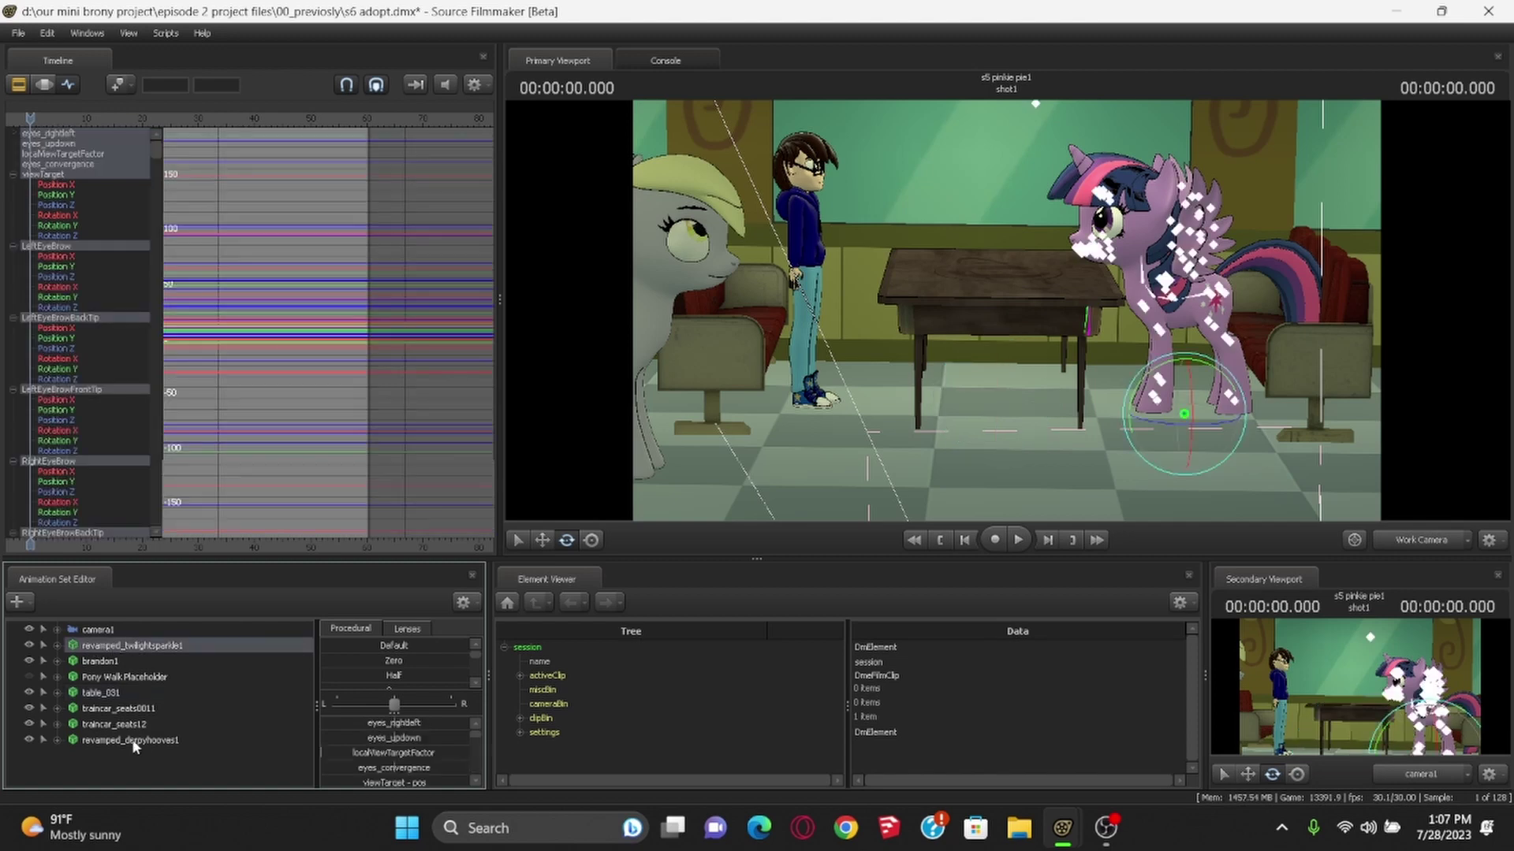
shift+click(131, 741)
ctrl+click(123, 677)
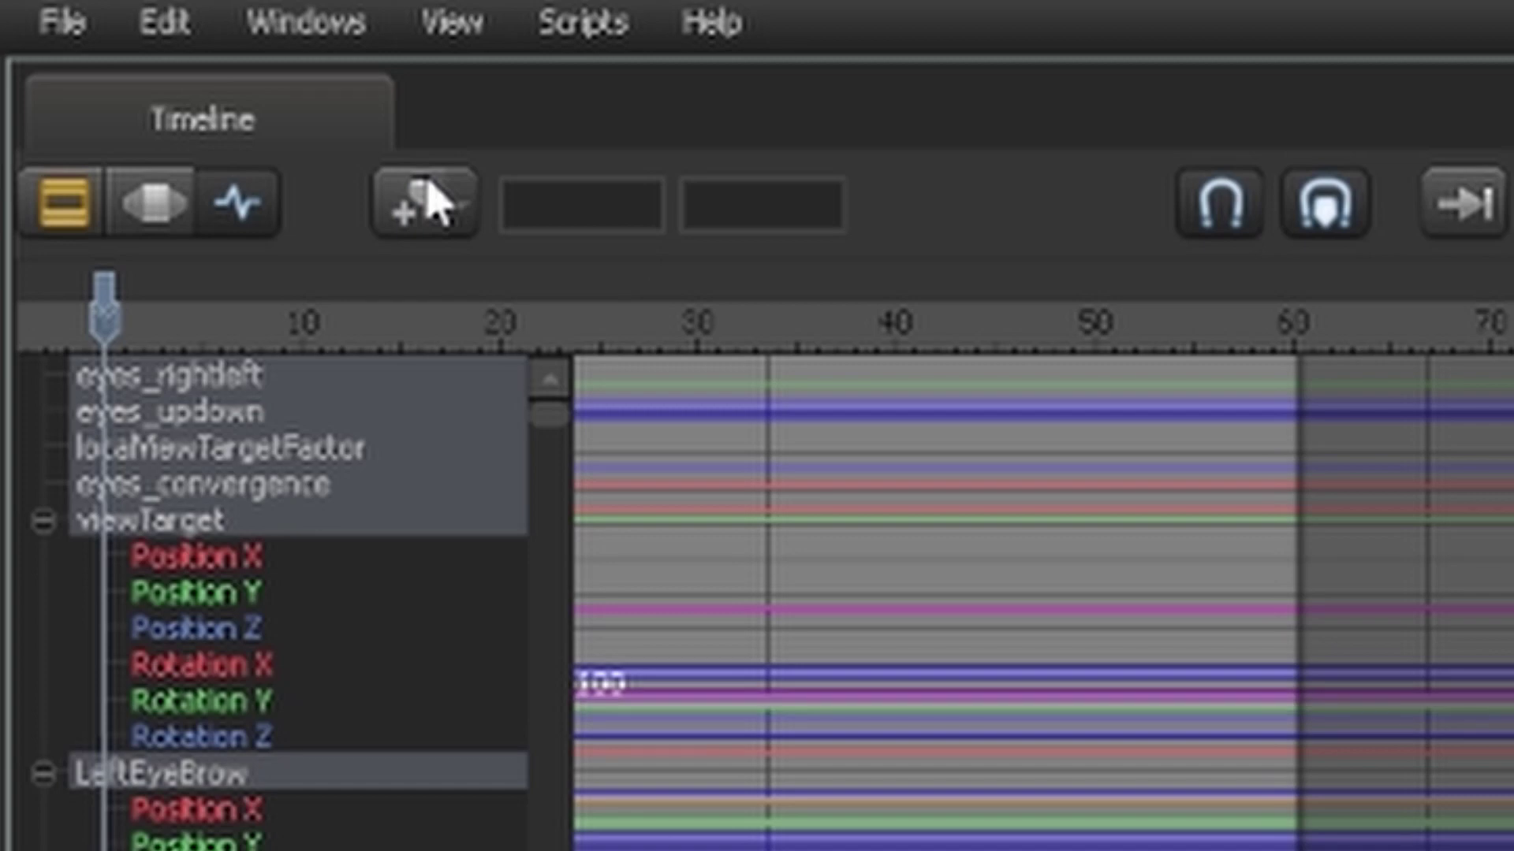
click(67, 24)
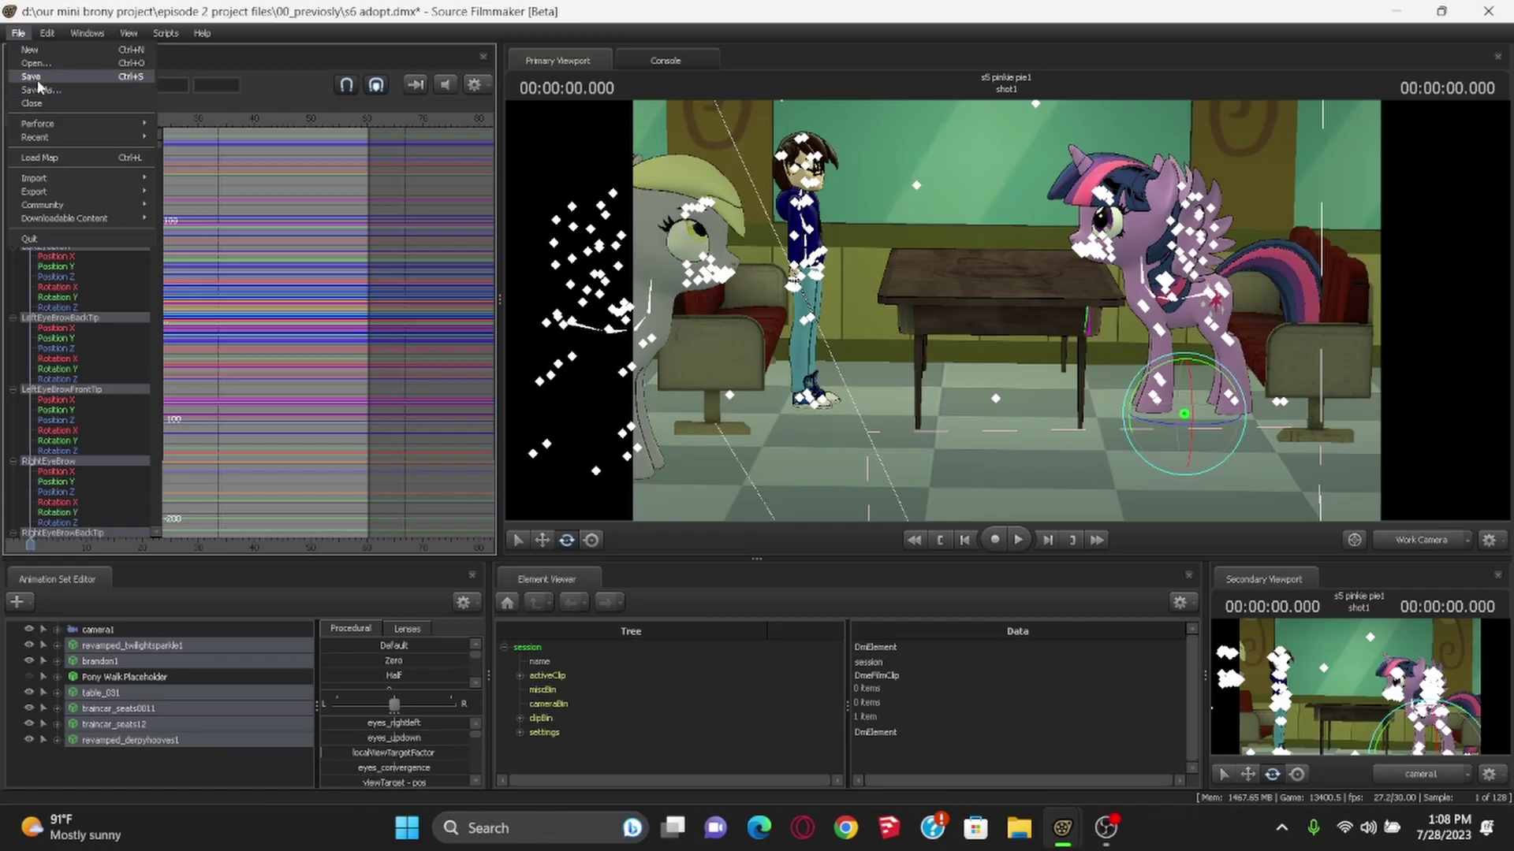
click(38, 78)
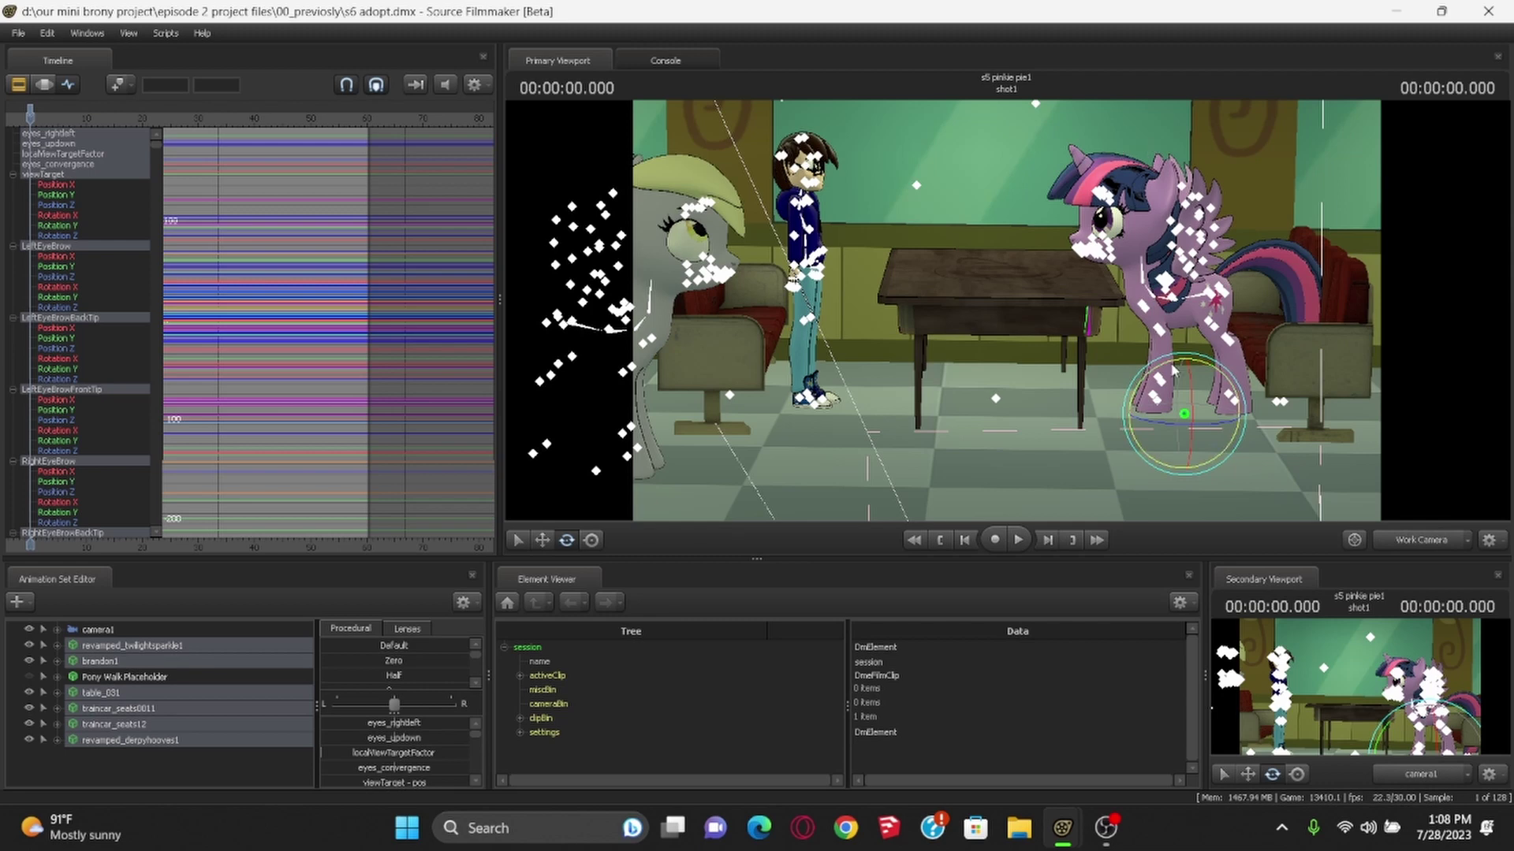
Select revamped_twilightsparkle1, expand its Legs group and select the Left Leg controls
drag(1006, 309, 867, 384)
key(w)
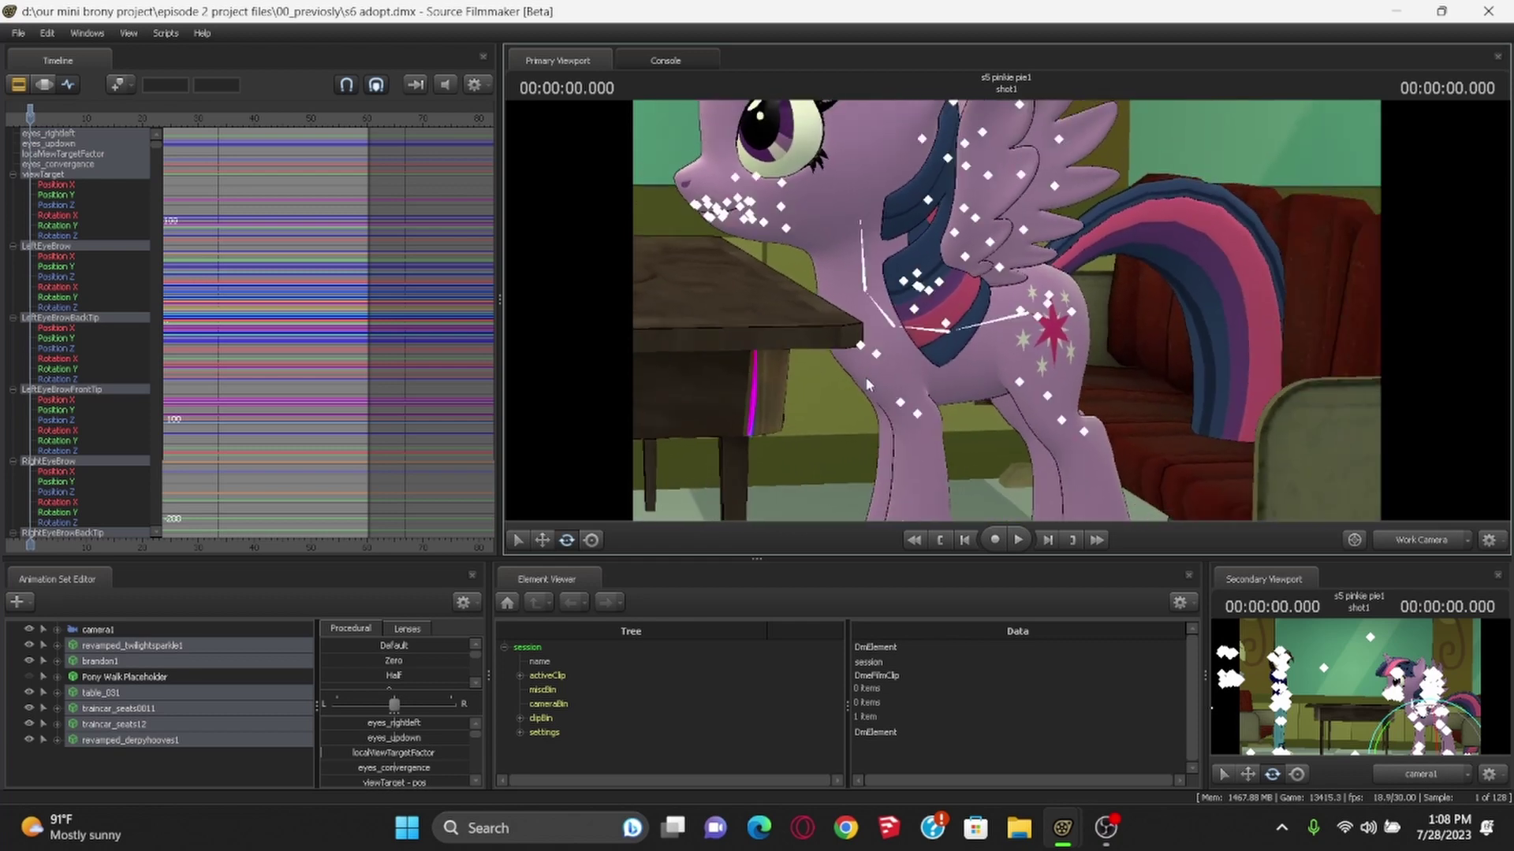
click(193, 646)
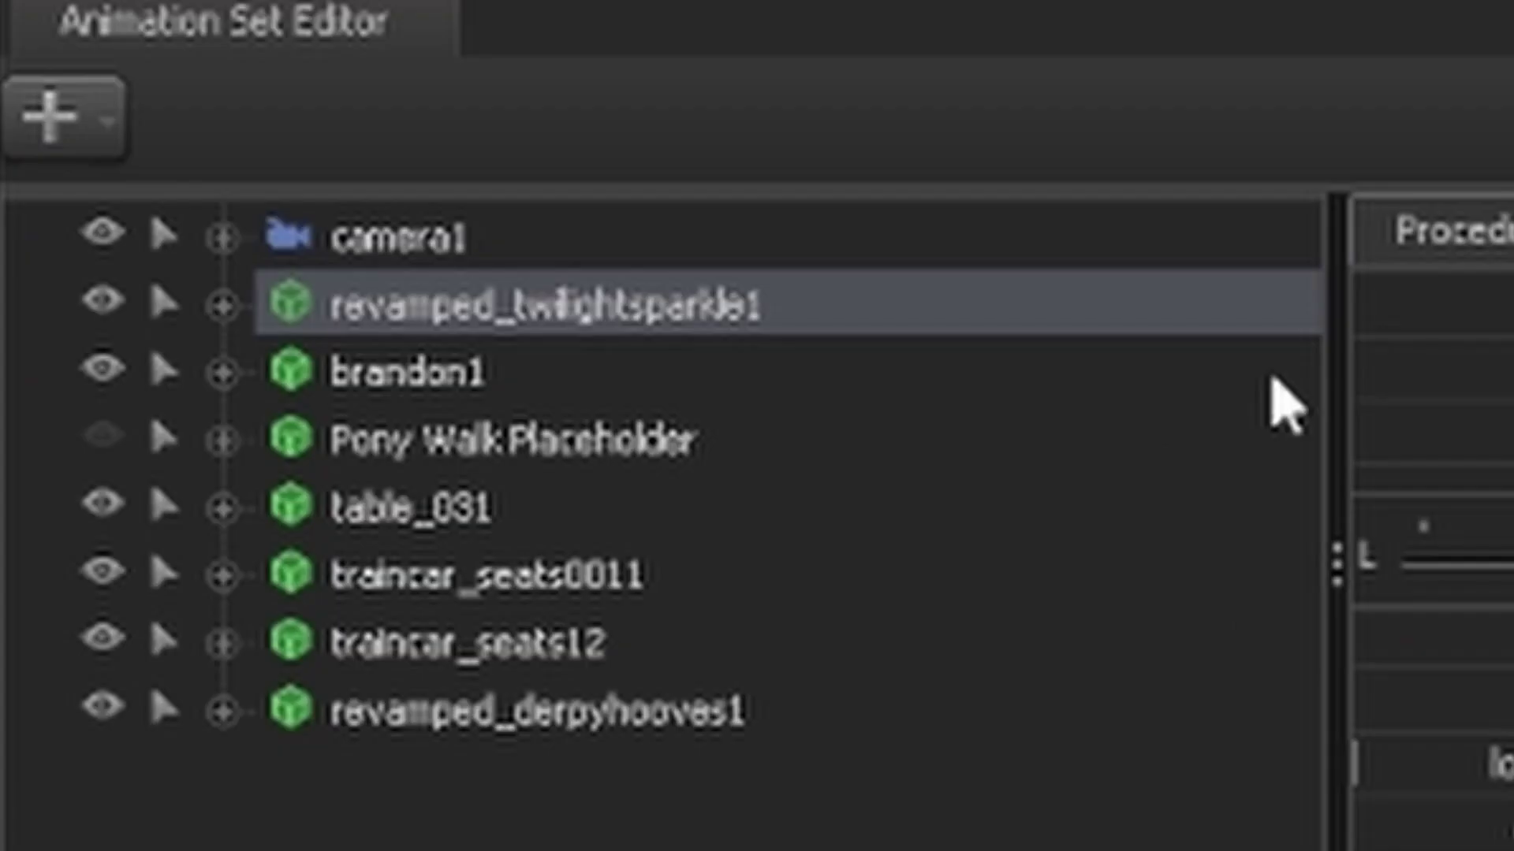
click(223, 305)
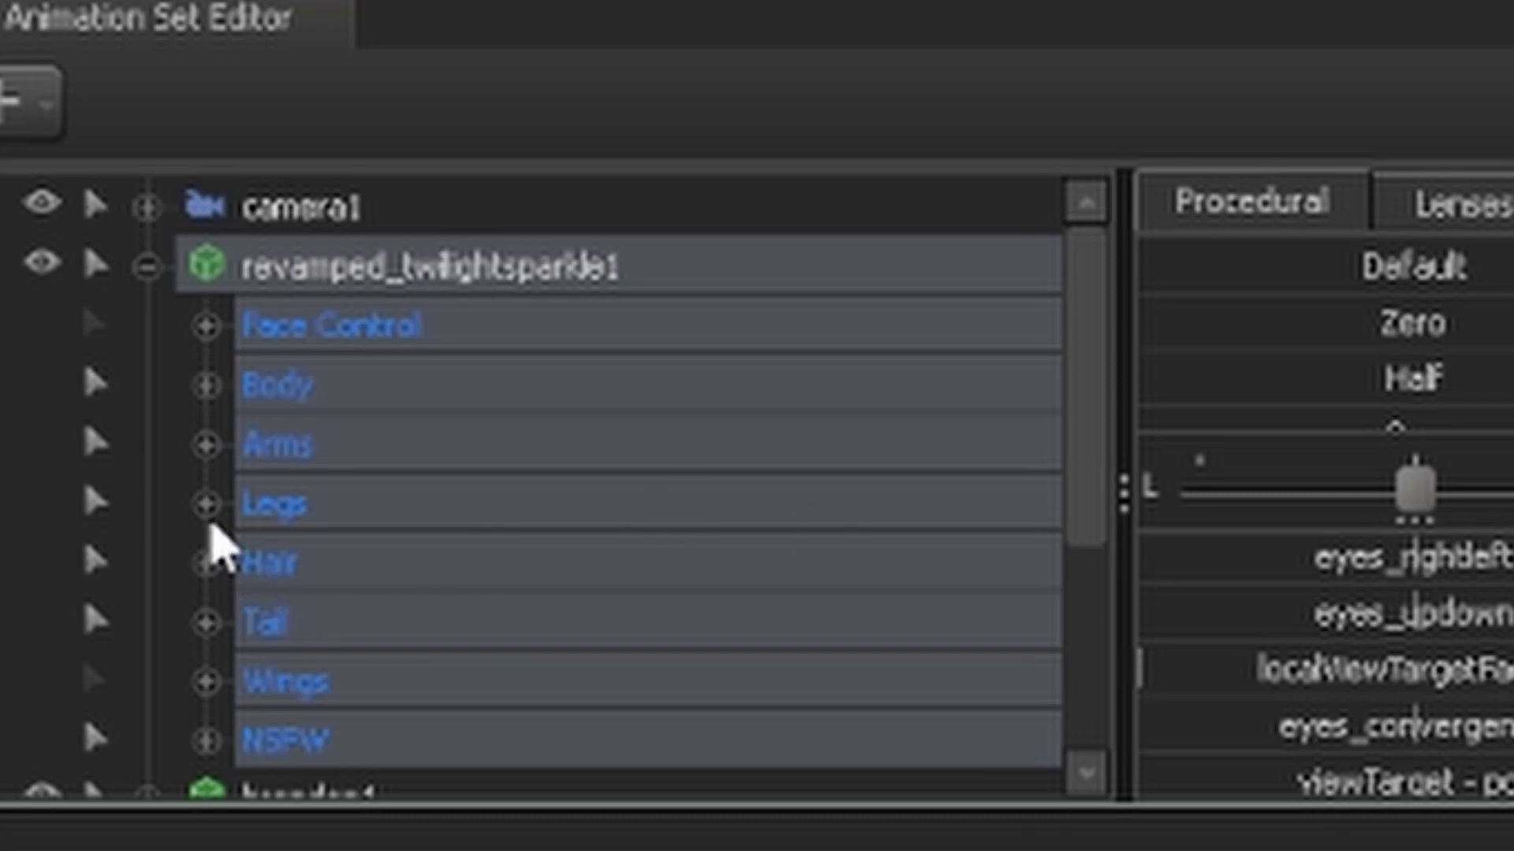
click(208, 521)
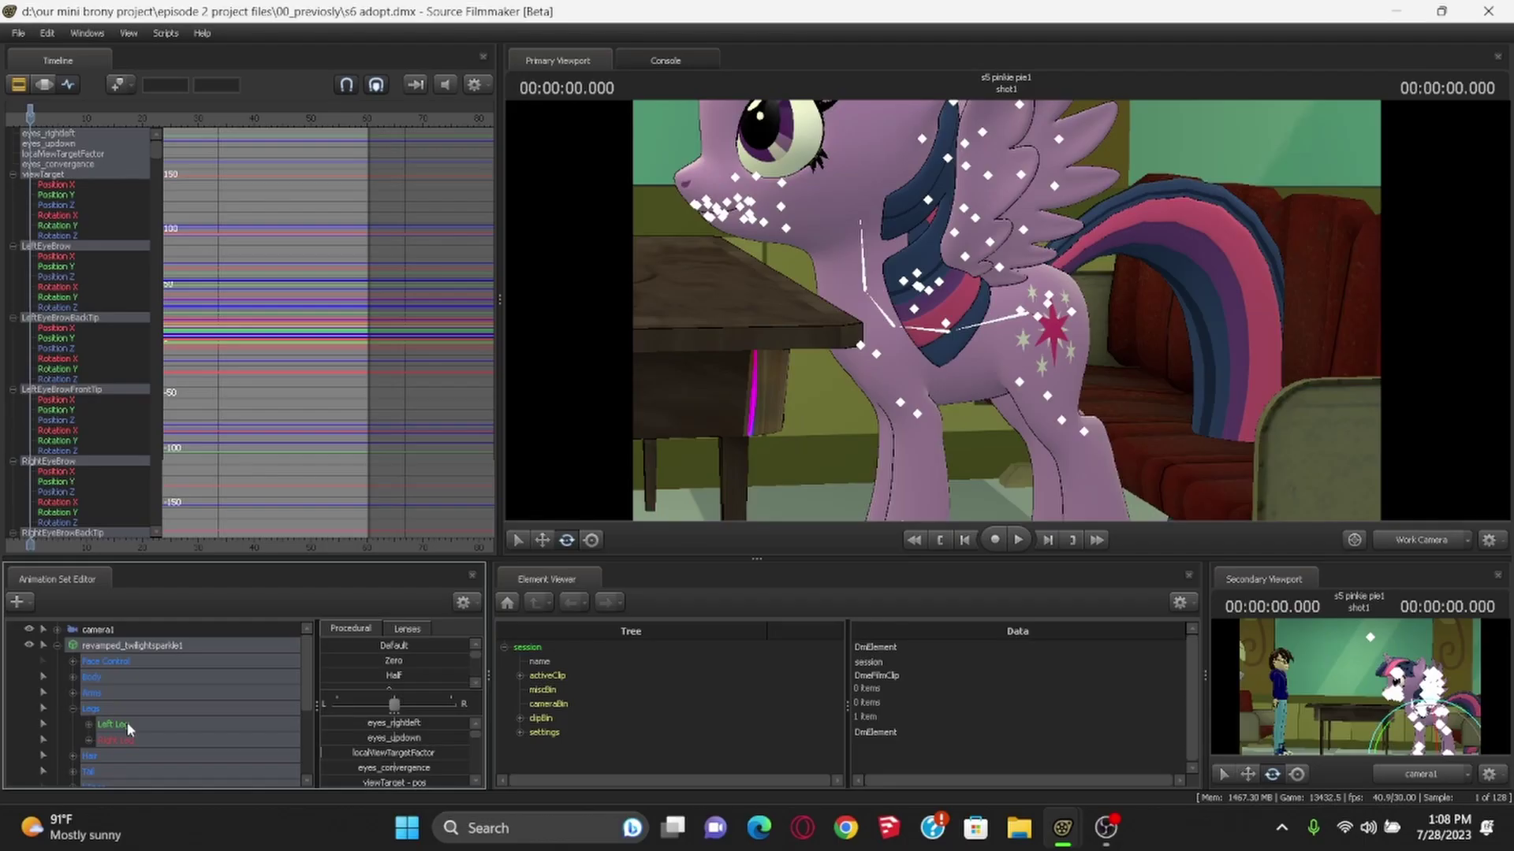
click(126, 722)
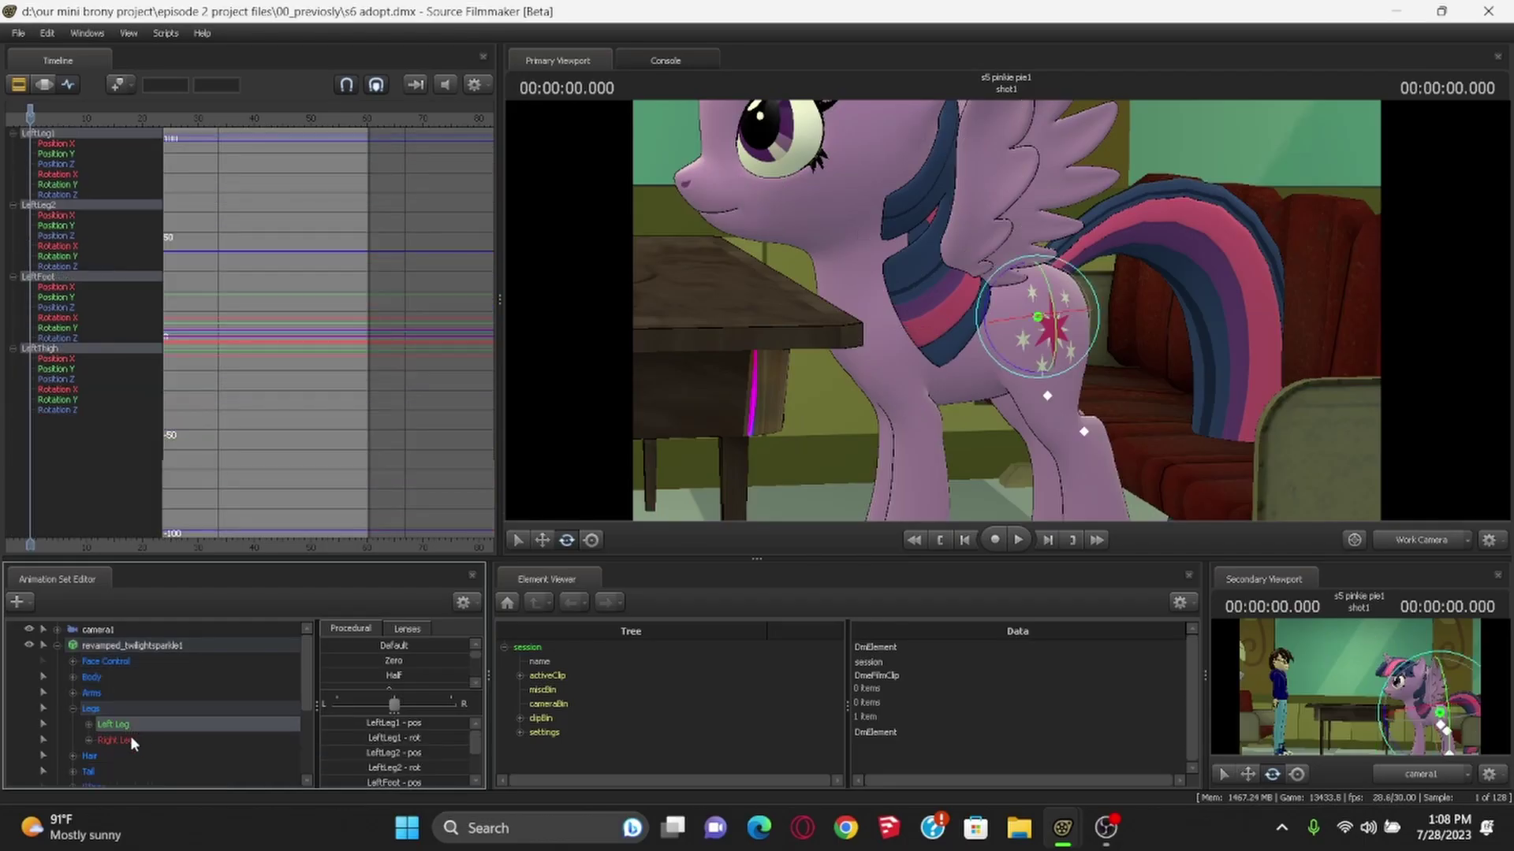
Try rotating Twilight Sparkle's whole Left Leg group forward at once, and undo that rotation
click(131, 740)
click(128, 724)
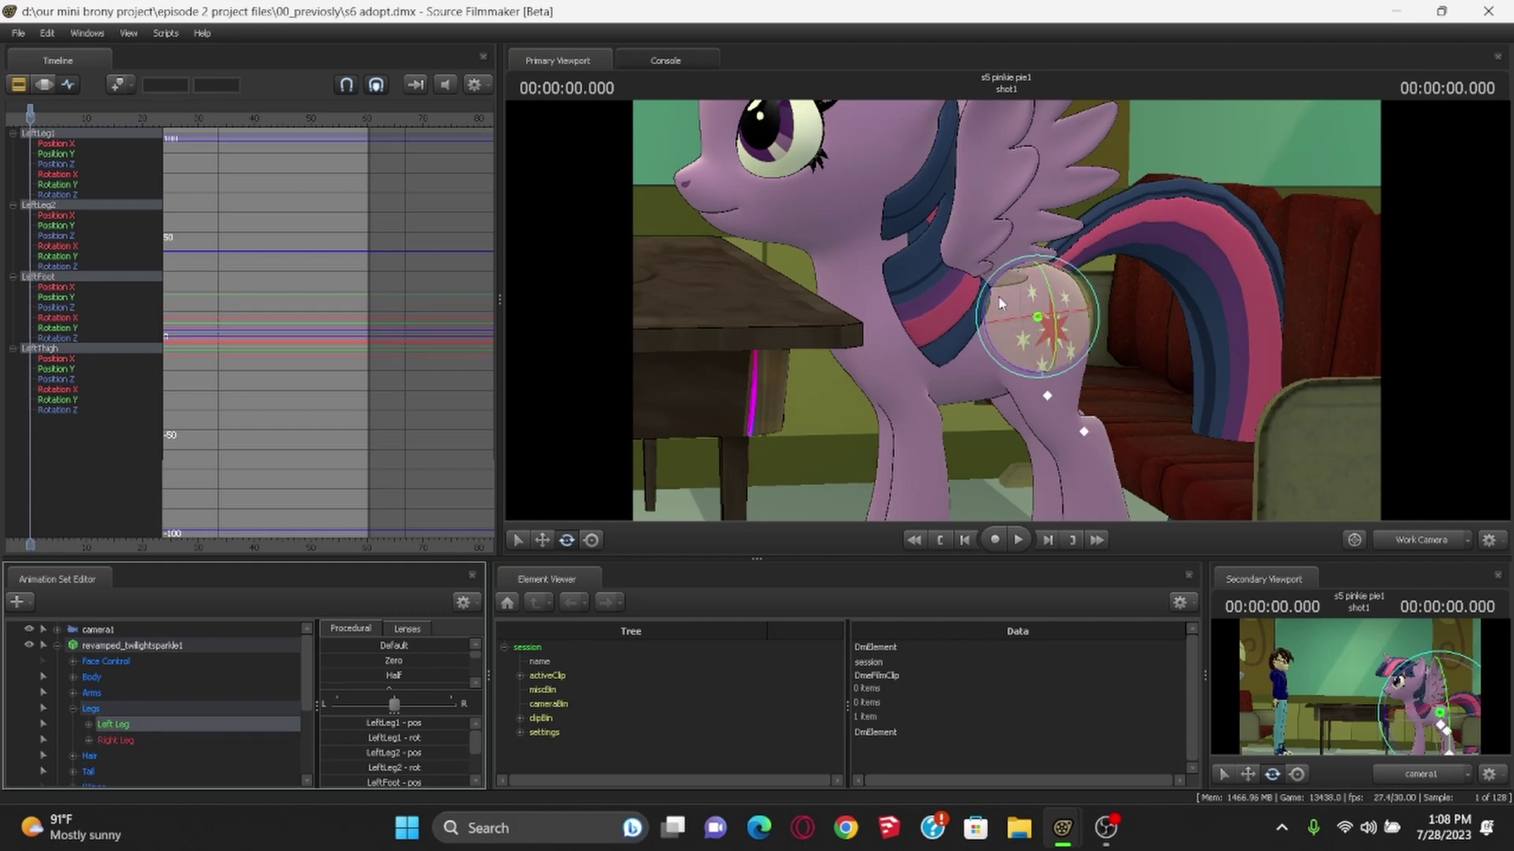
drag(1001, 304, 1027, 272)
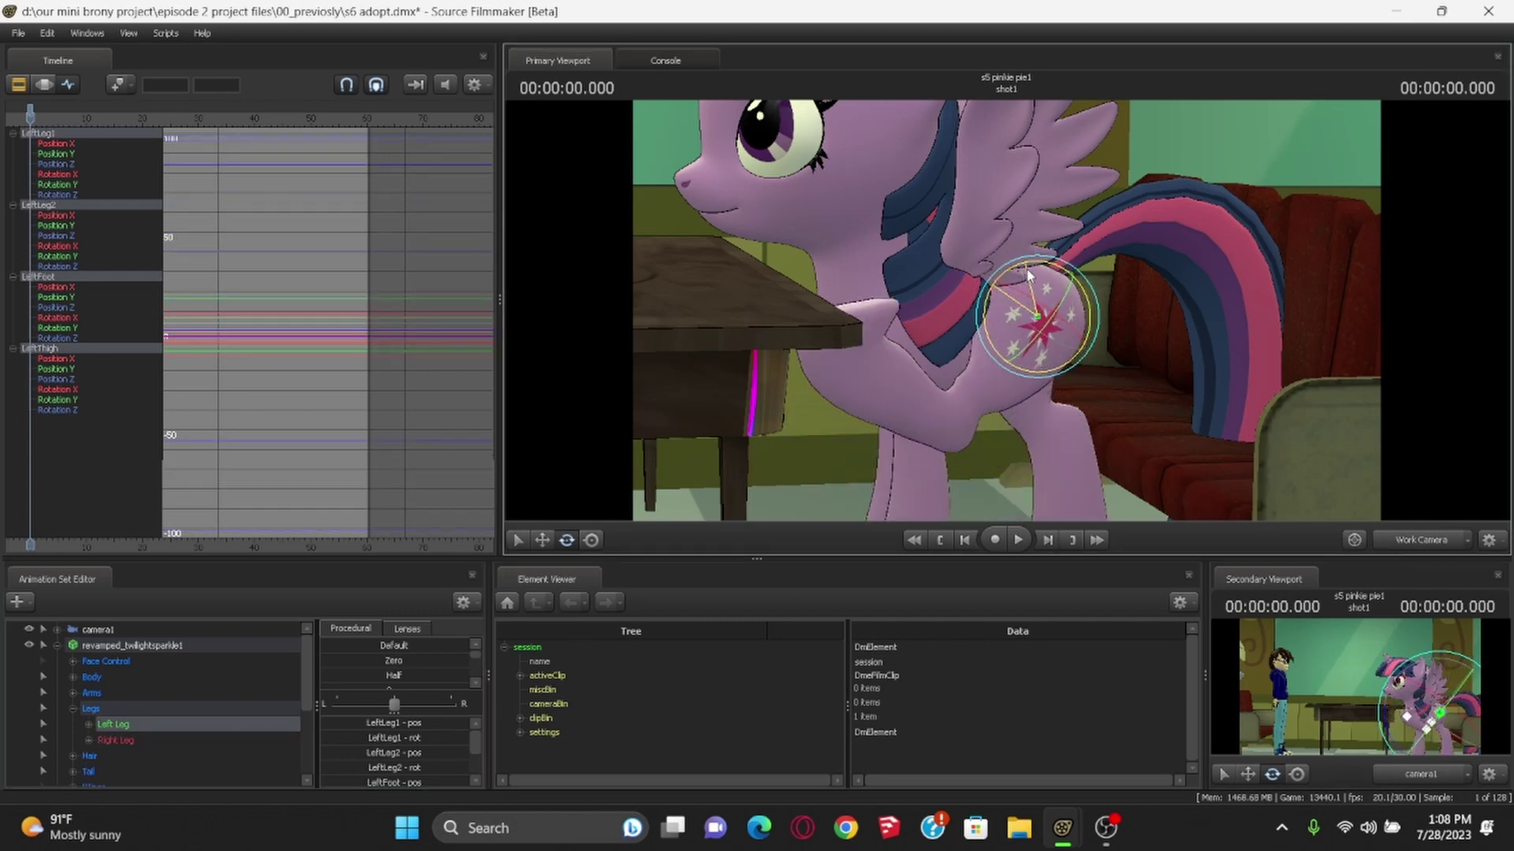
key(ctrl+z)
Expand the Left Leg group and rotate only the LeftThigh bone to swing Twilight Sparkle's hind leg forward
click(87, 725)
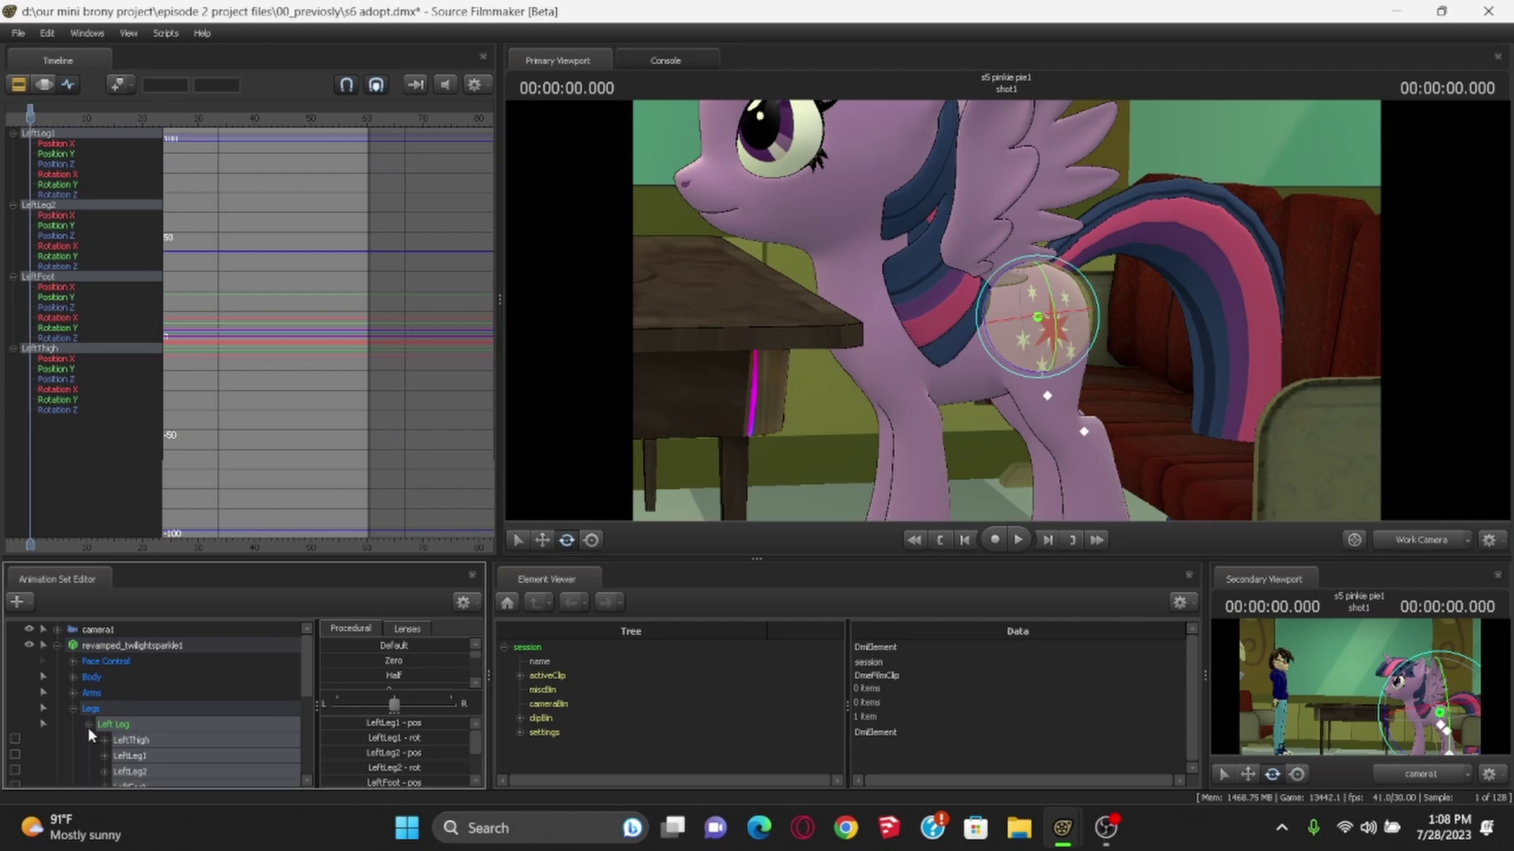
scroll(213, 717, down, 1)
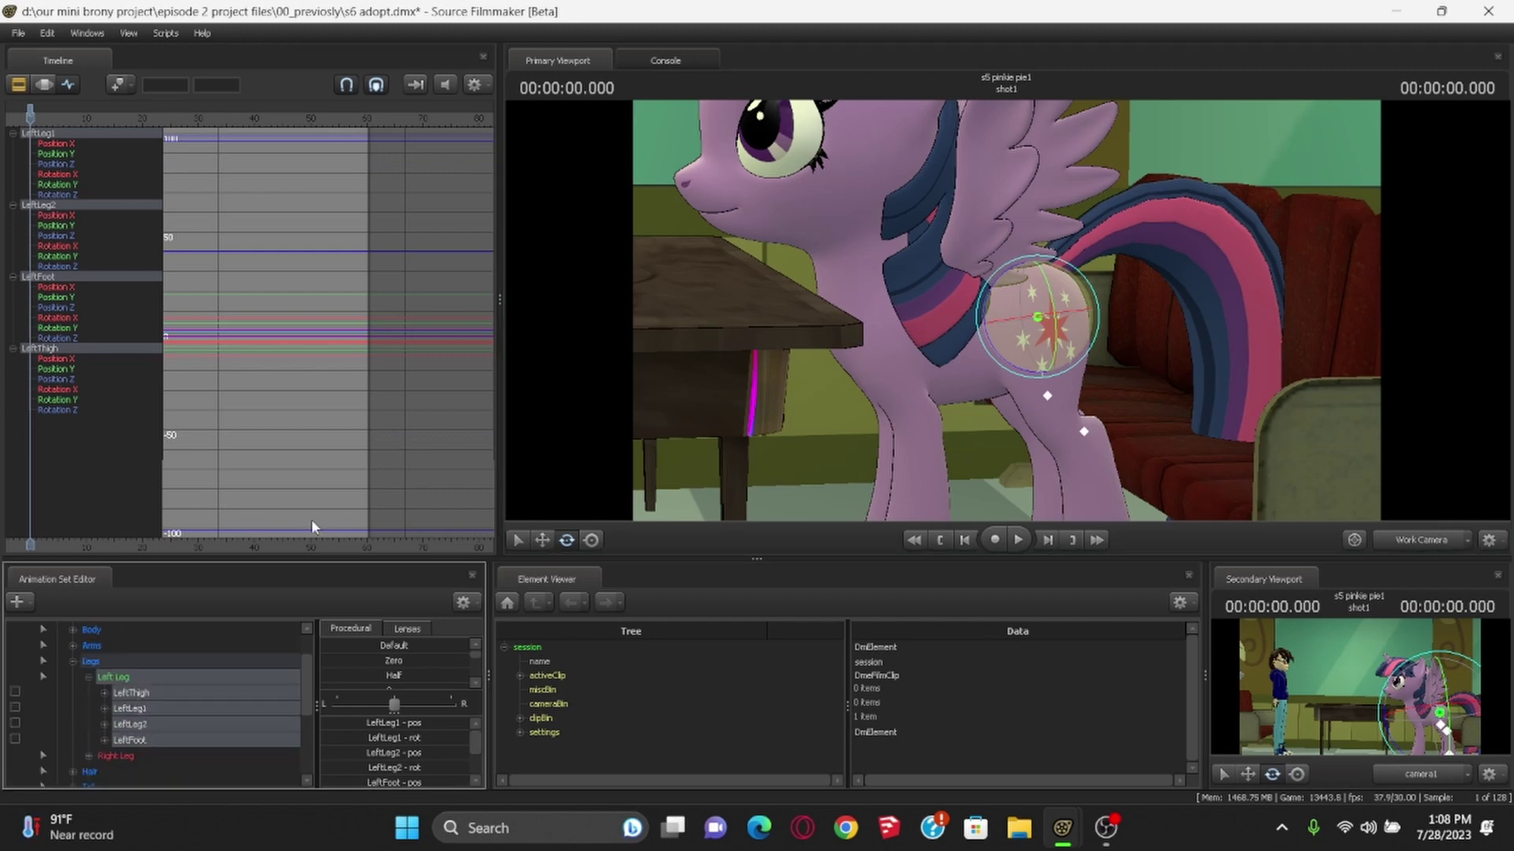
click(156, 693)
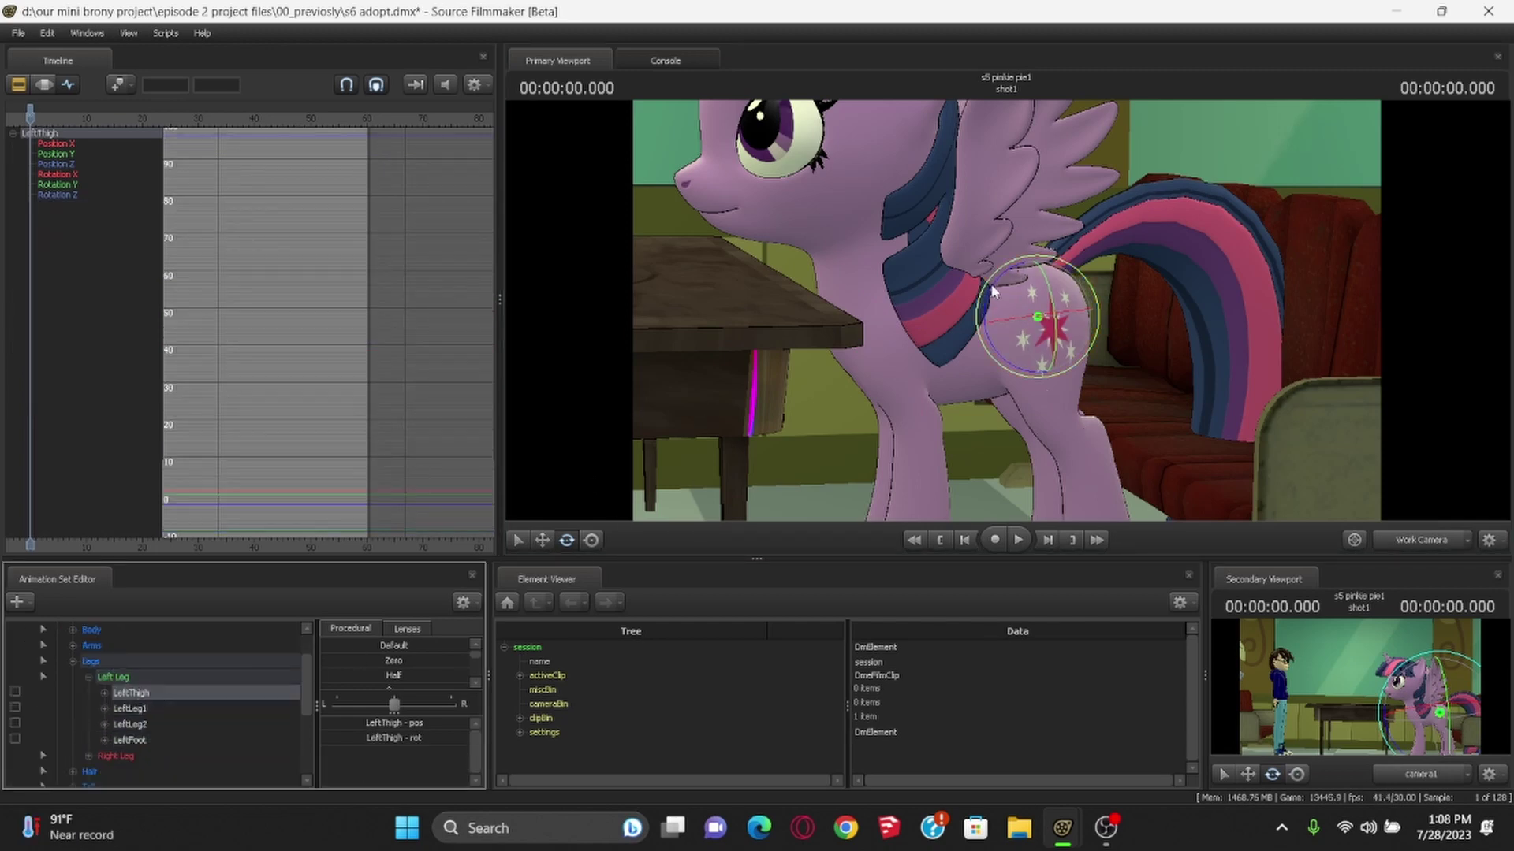
drag(993, 281, 1001, 370)
click(989, 368)
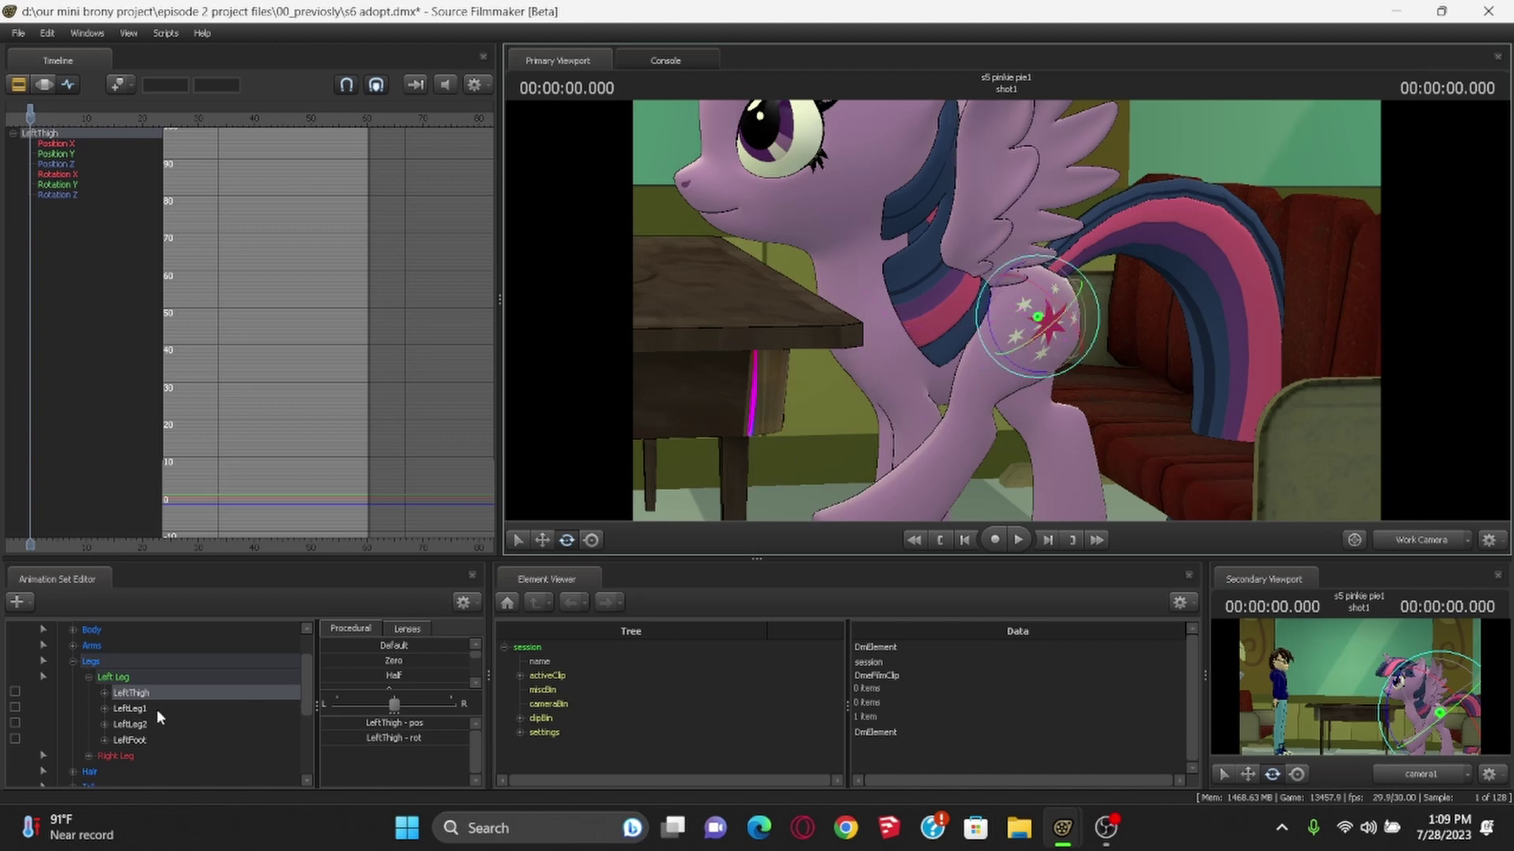
Rotate the LeftLeg1 bone to raise the lower leg, and rotate RightThigh to swing the right hind leg forward beside it
click(139, 709)
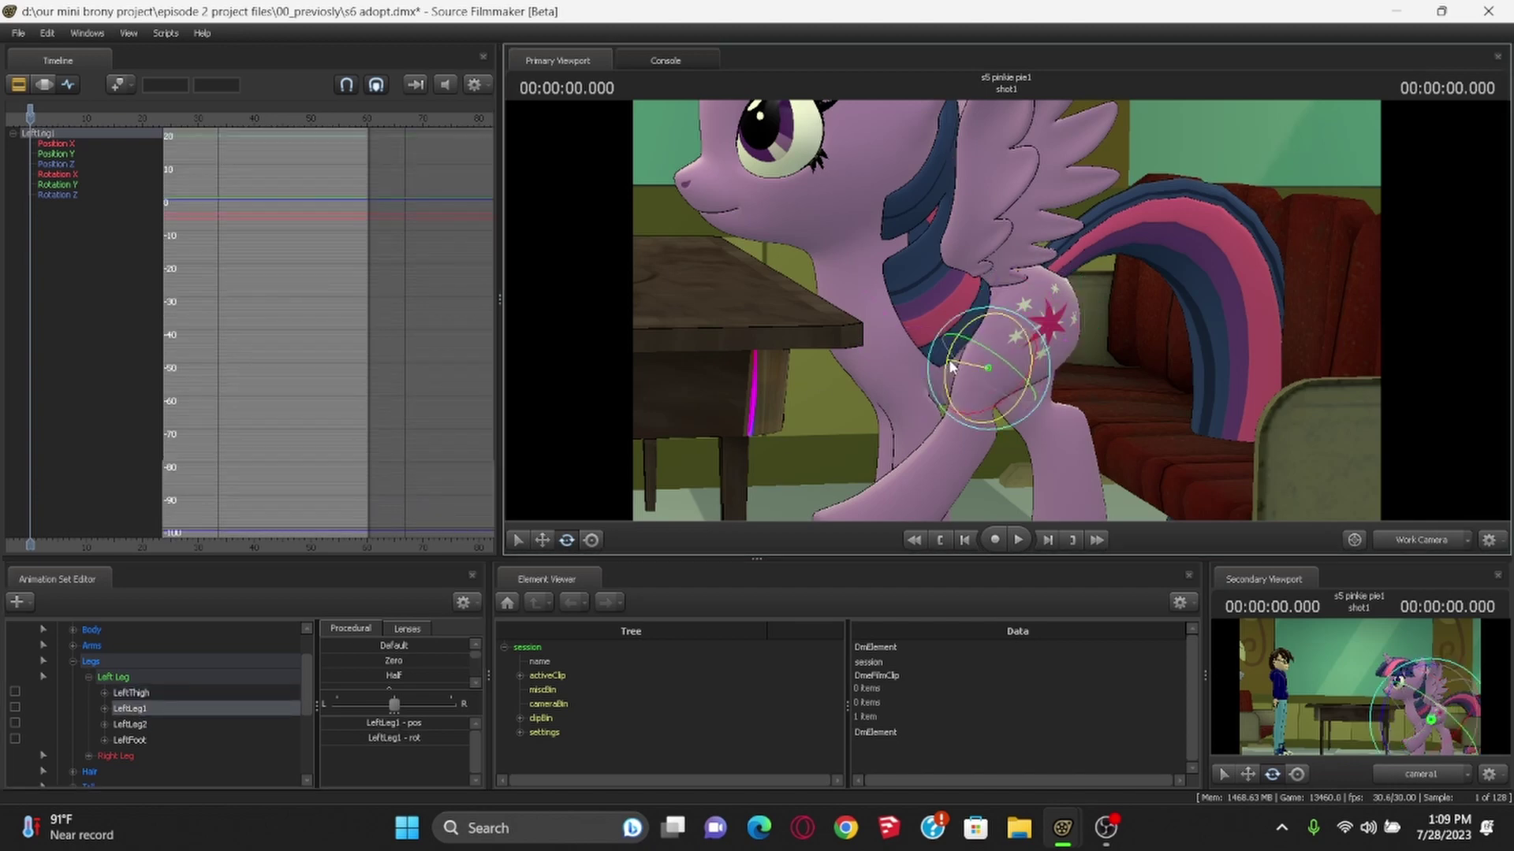
drag(1039, 379, 954, 355)
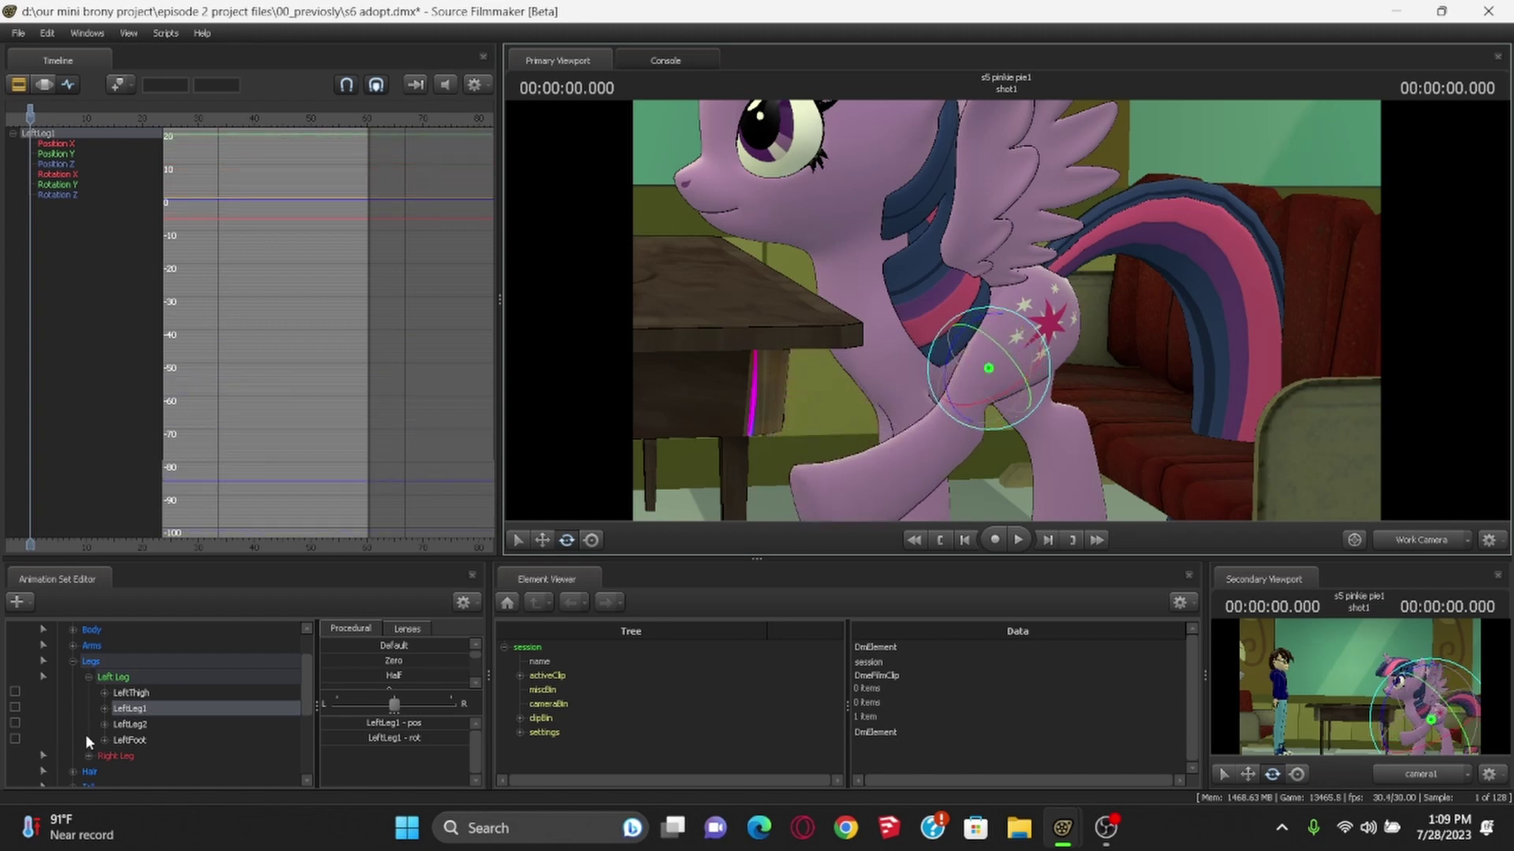
click(89, 756)
click(132, 772)
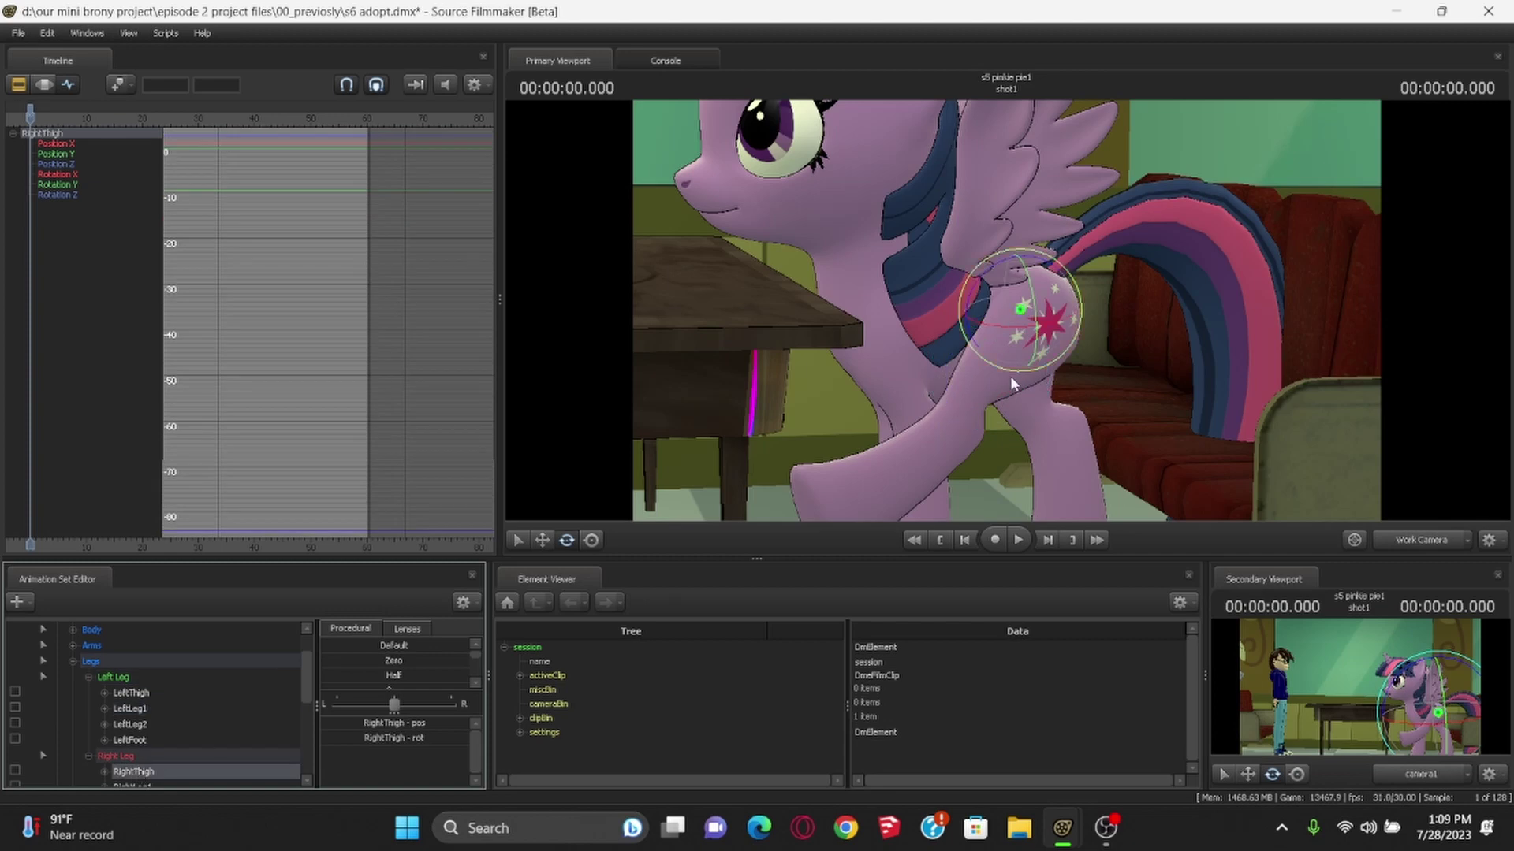
drag(973, 292, 1021, 295)
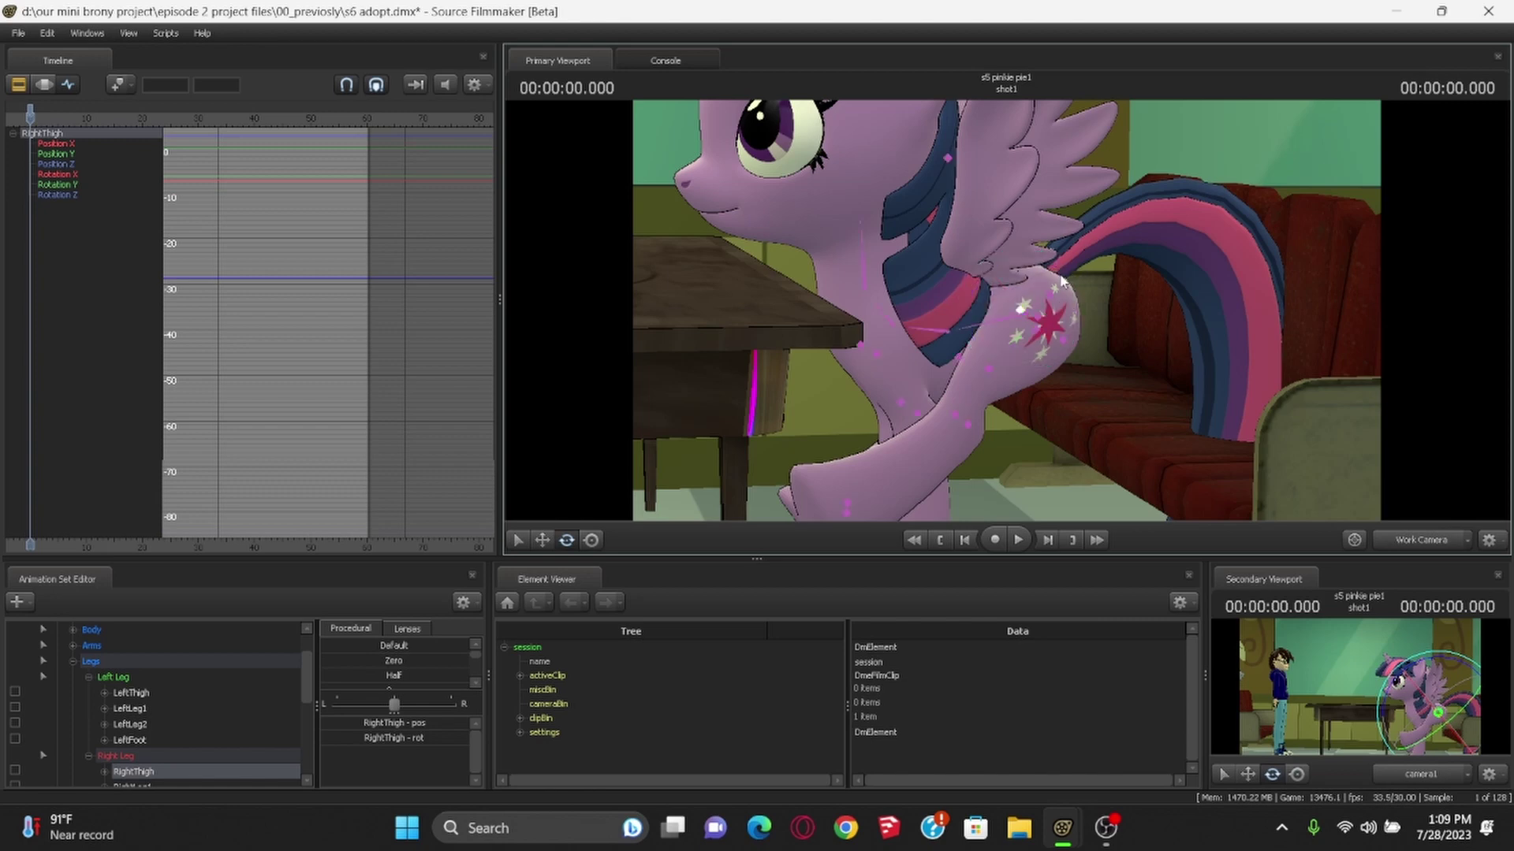
Rotate the TailBase bone to wrap Twilight Sparkle's tail around her left side, and undo the last rotation
scroll(123, 691, down, 3)
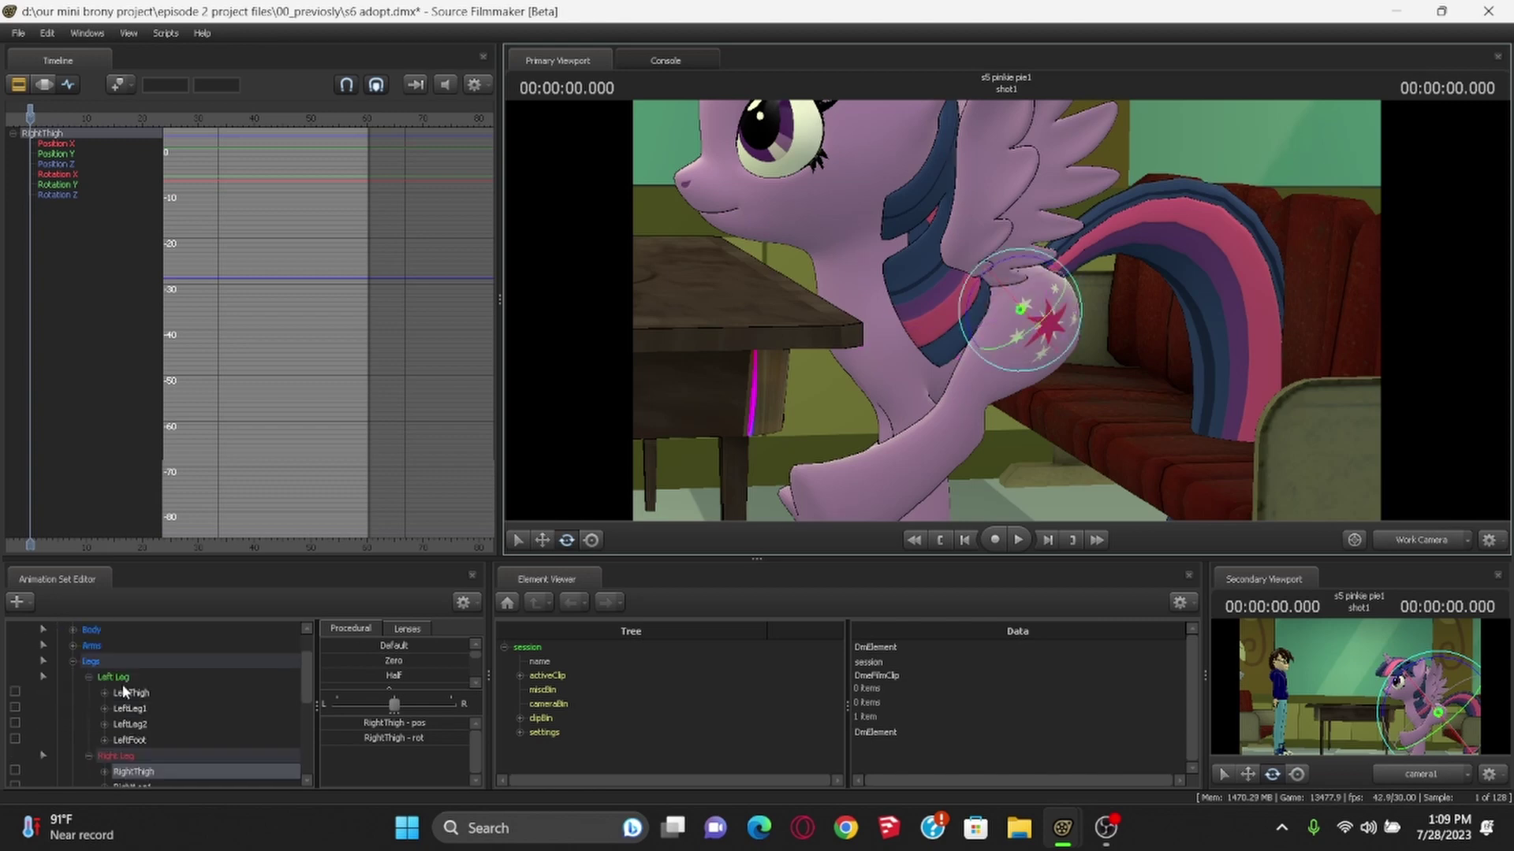
click(73, 708)
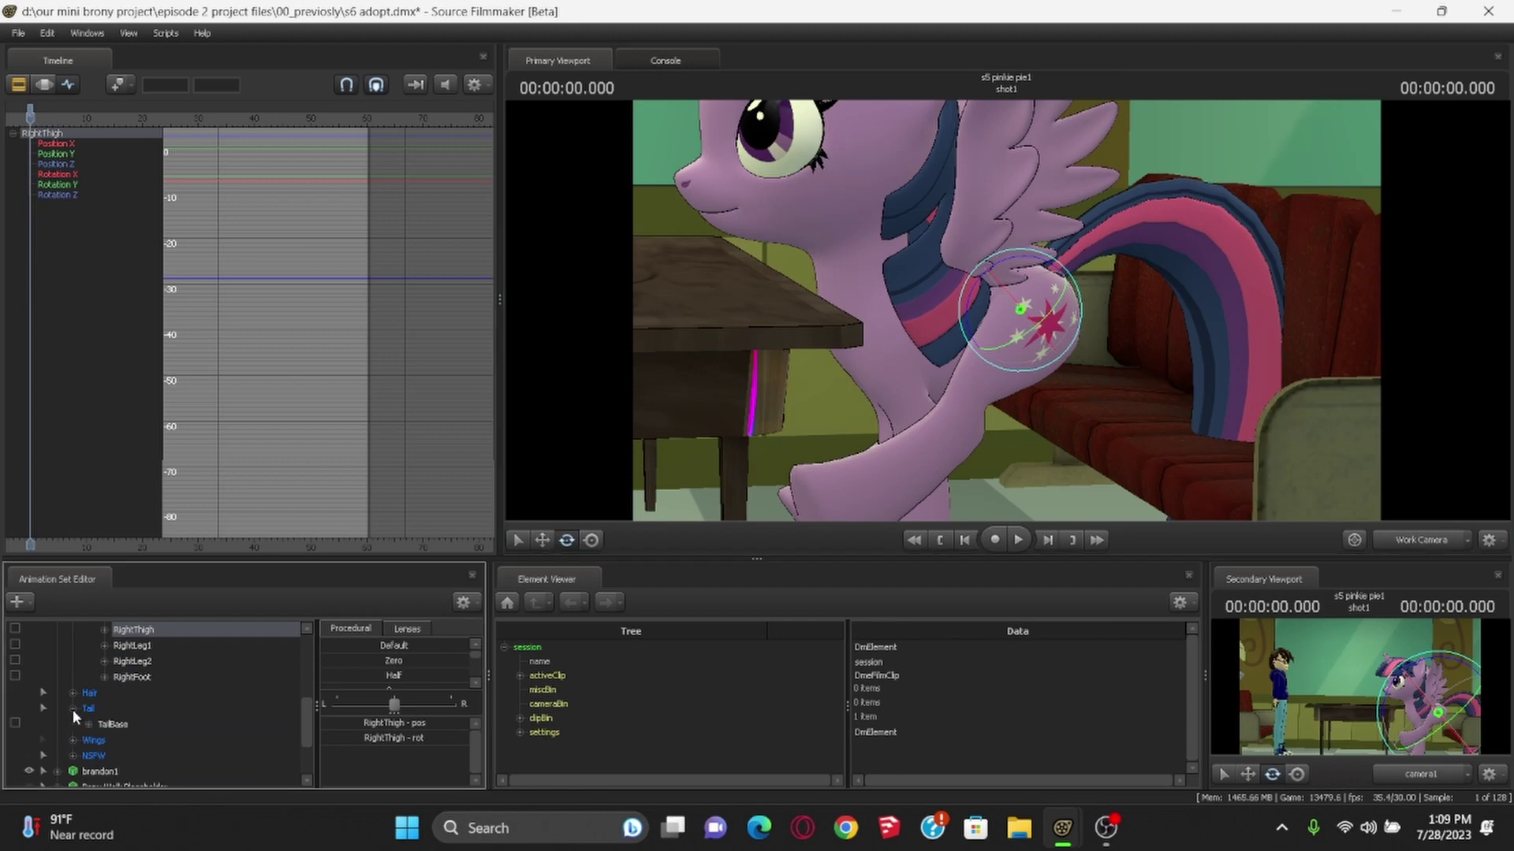
click(117, 723)
drag(1053, 300, 1087, 120)
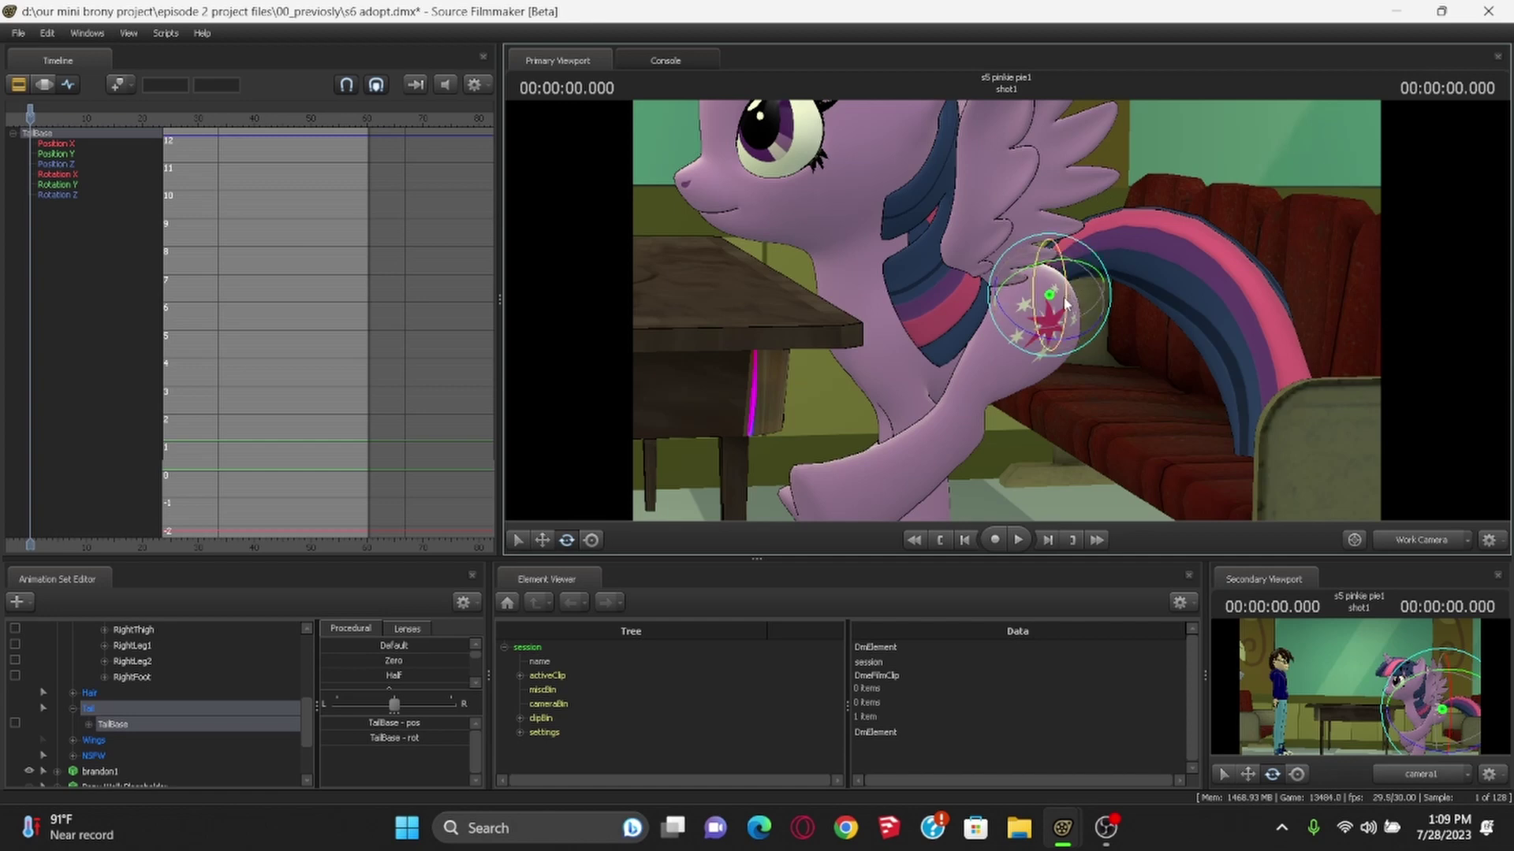
drag(1068, 303, 1021, 305)
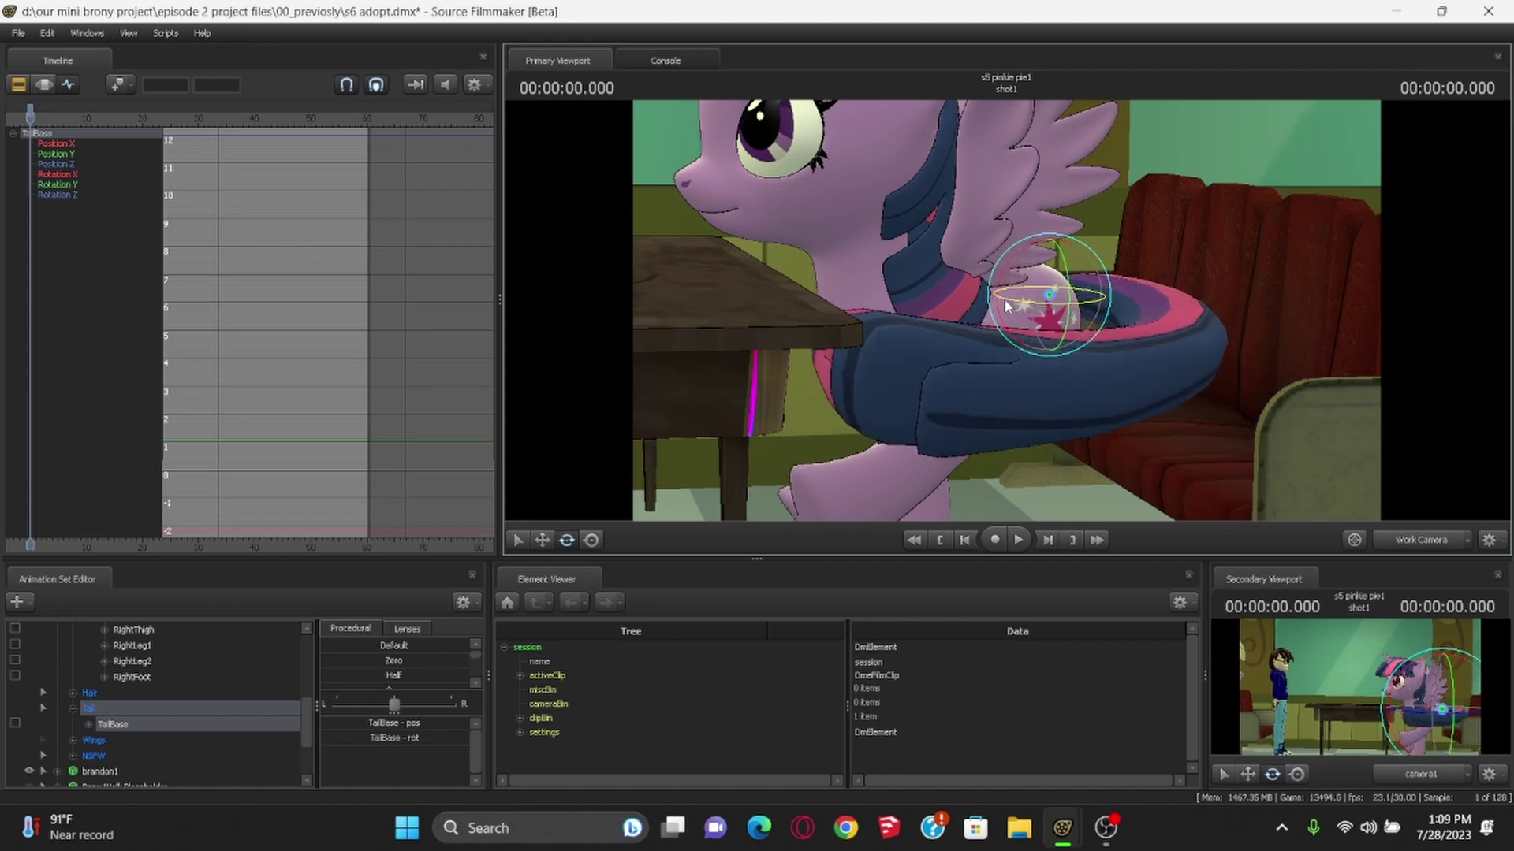
key(ctrl+z)
Tilt Twilight Sparkle's whole body backward with rootTransform and move her away from the table onto the red bench seat
scroll(187, 696, up, 3)
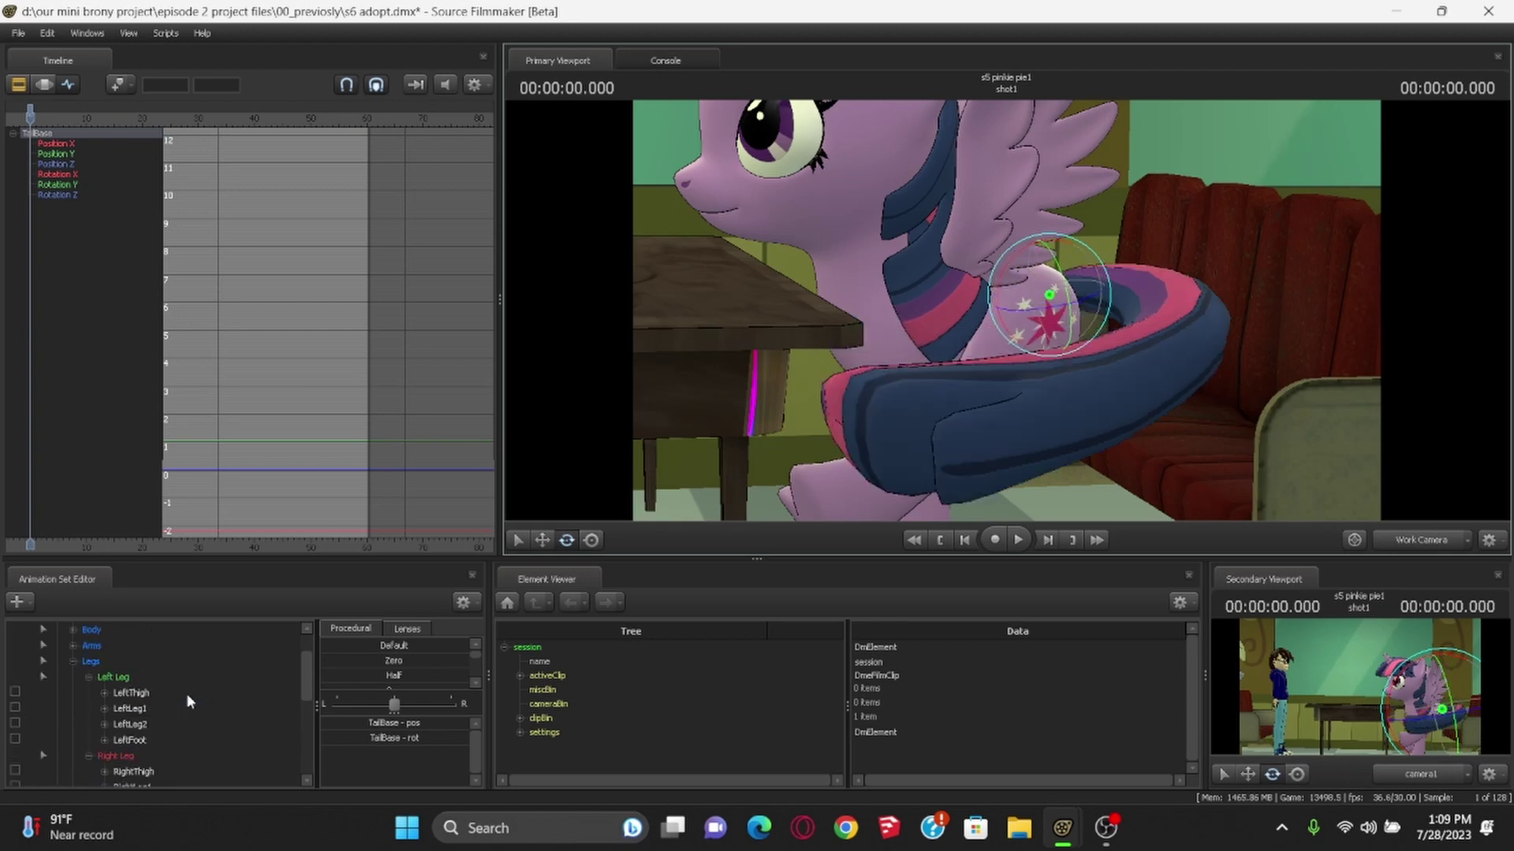
scroll(159, 702, up, 3)
click(72, 678)
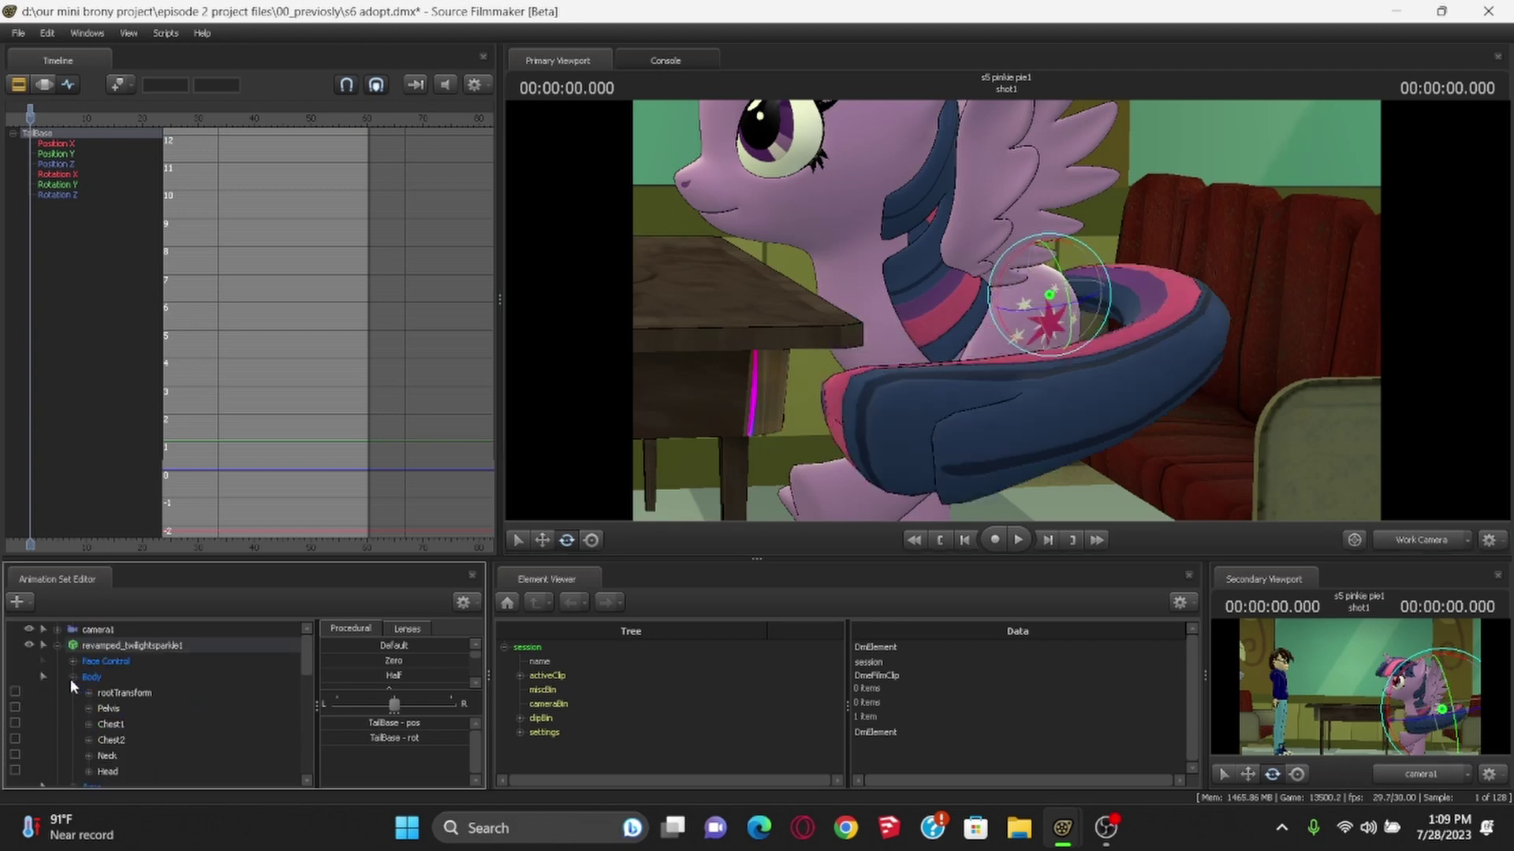
click(120, 692)
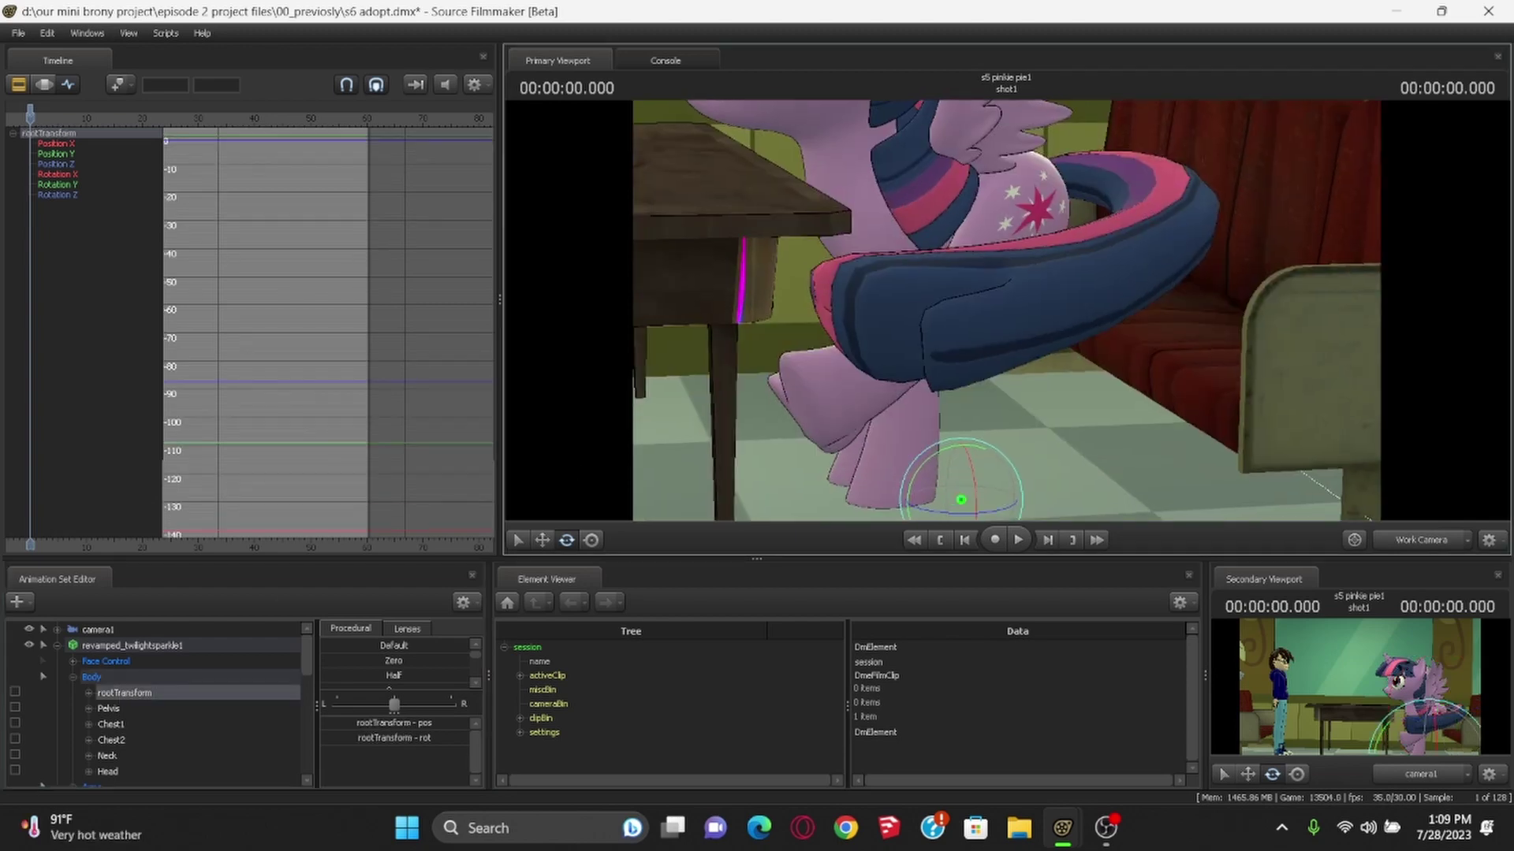
drag(999, 325, 999, 324)
key(s)
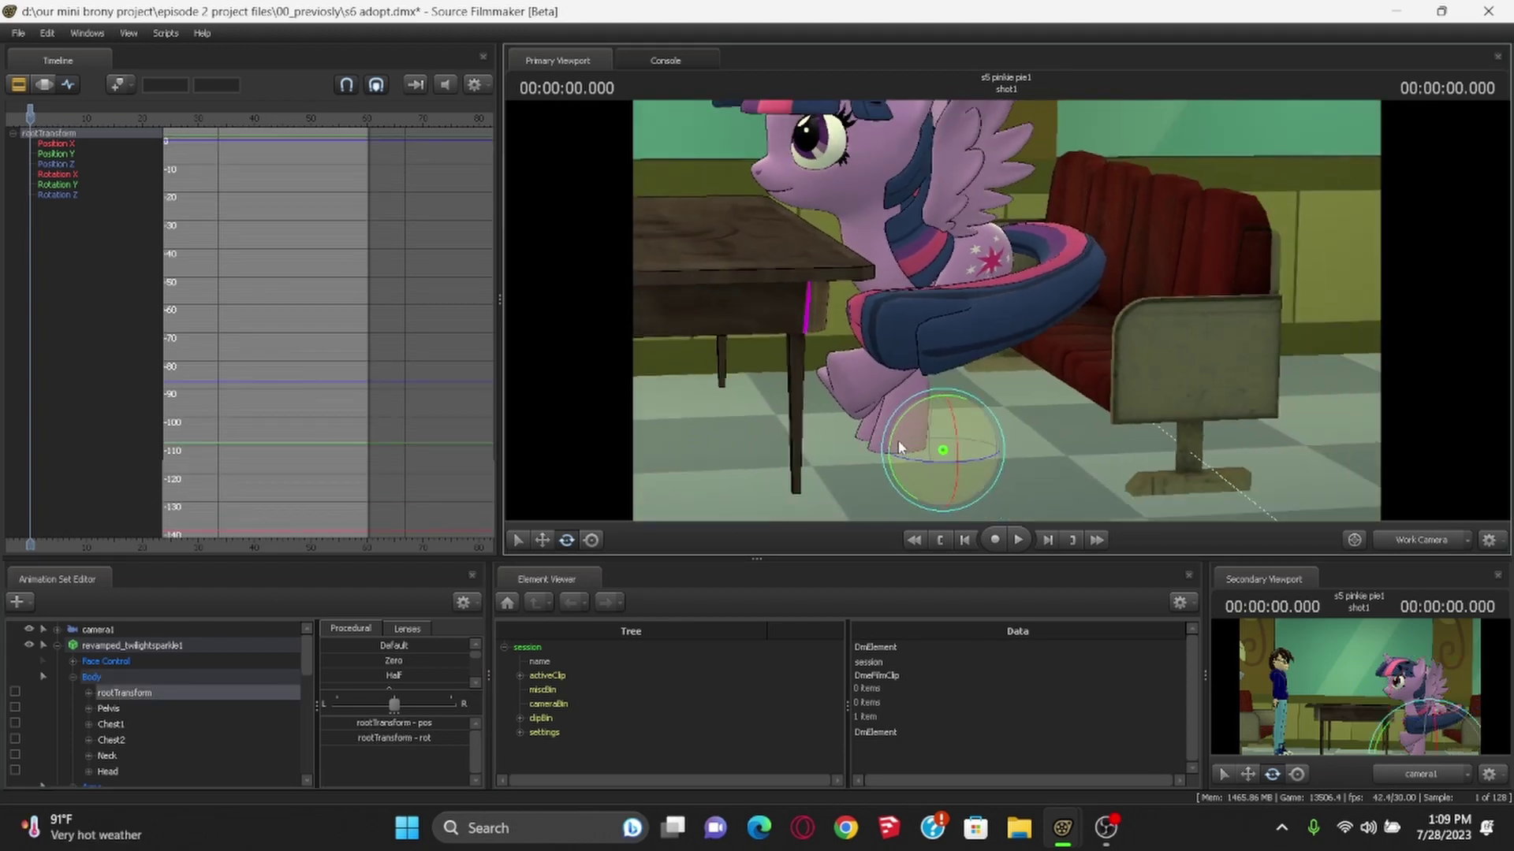
drag(897, 434, 989, 352)
key(w)
drag(946, 468, 965, 467)
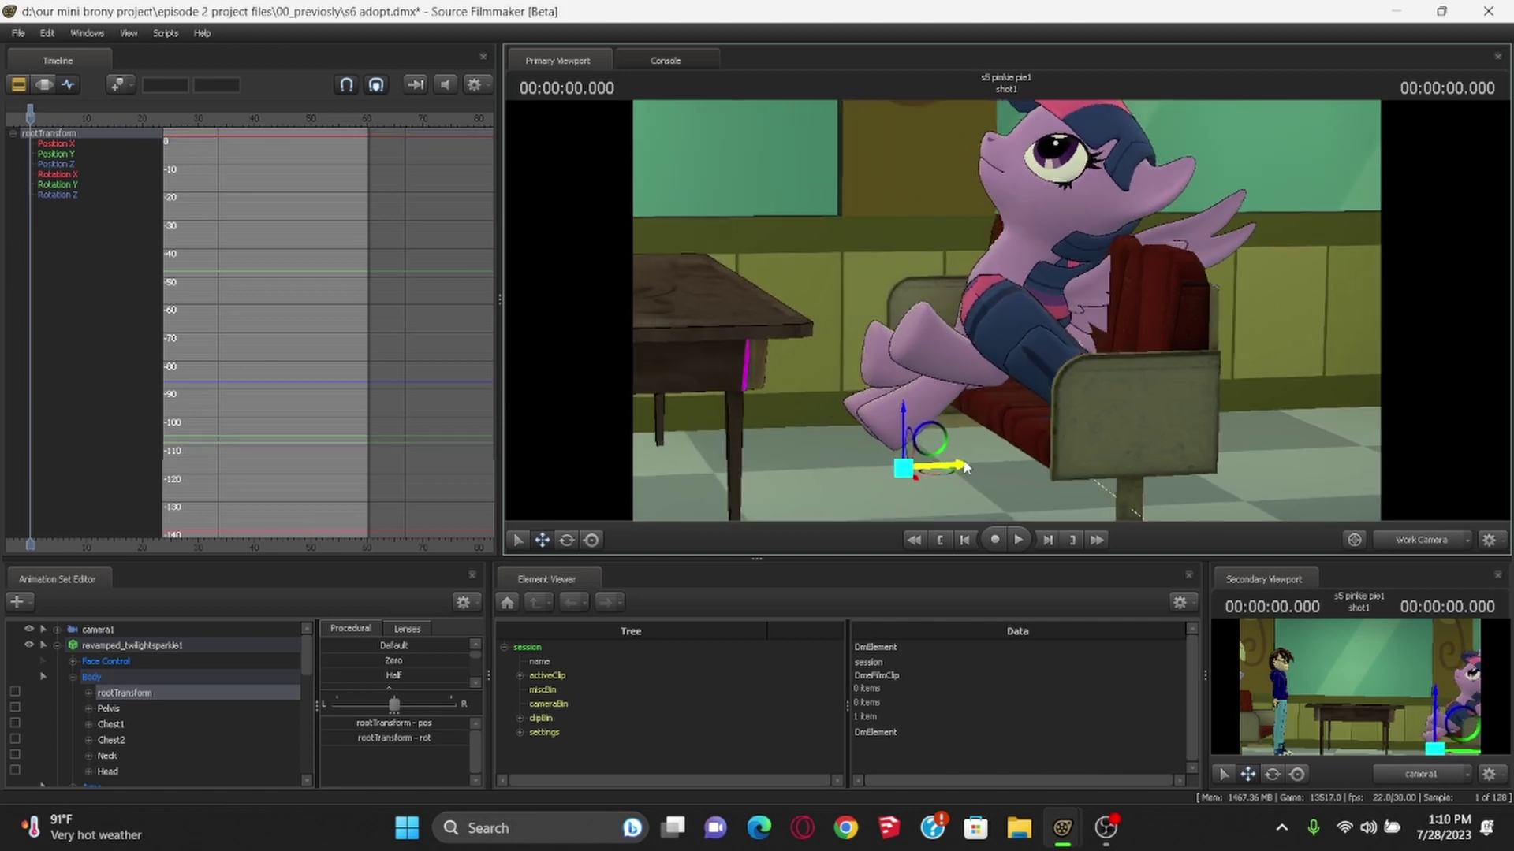
Rotate the Chest2 bone forward to straighten Twilight Sparkle's upper body, and tilt the Neck bone slightly
click(1007, 296)
key(e)
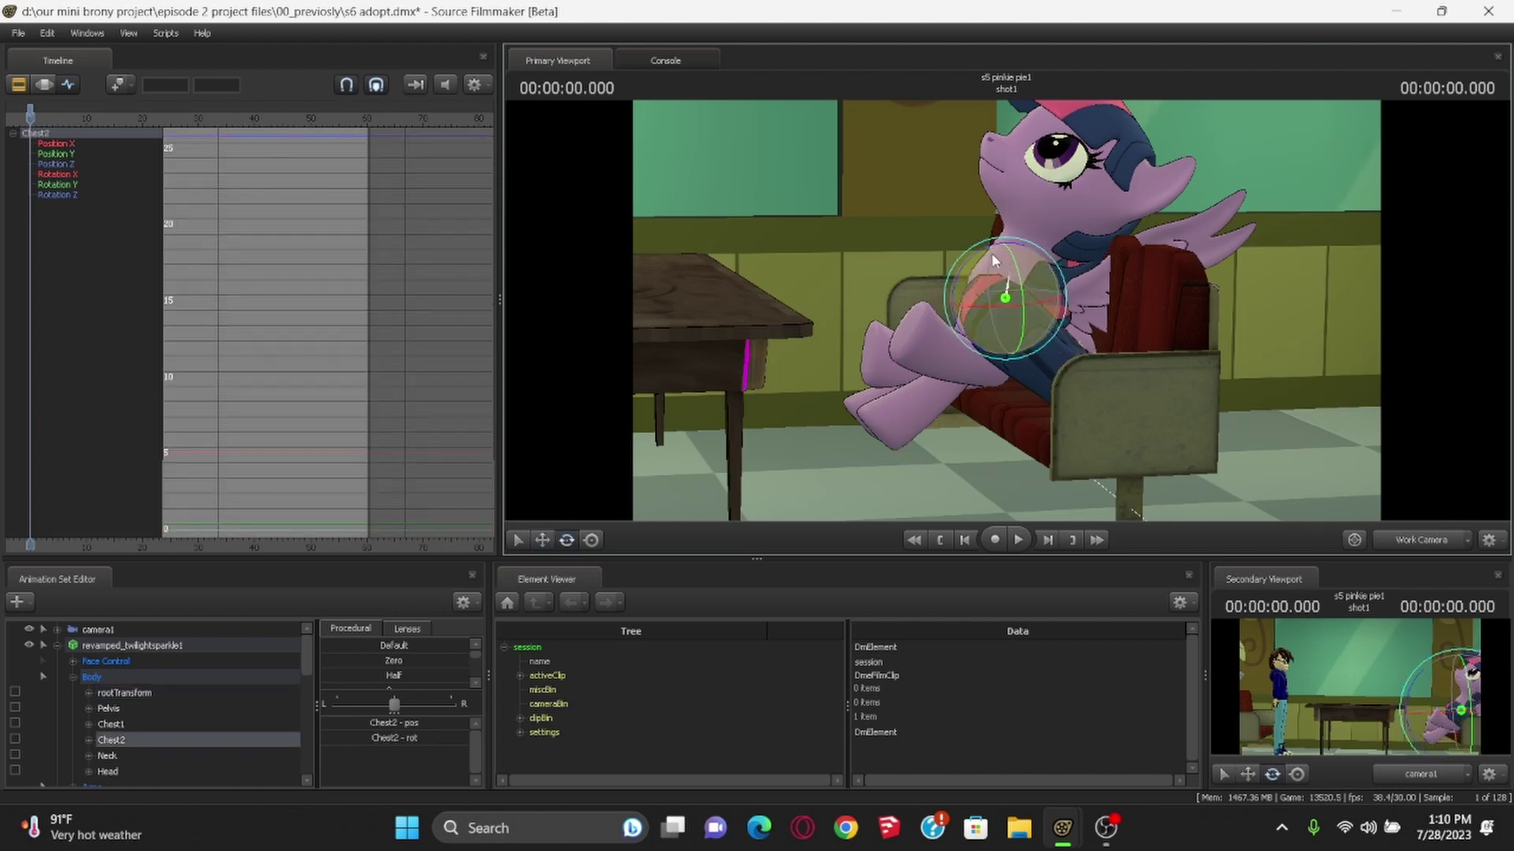
drag(984, 259, 946, 274)
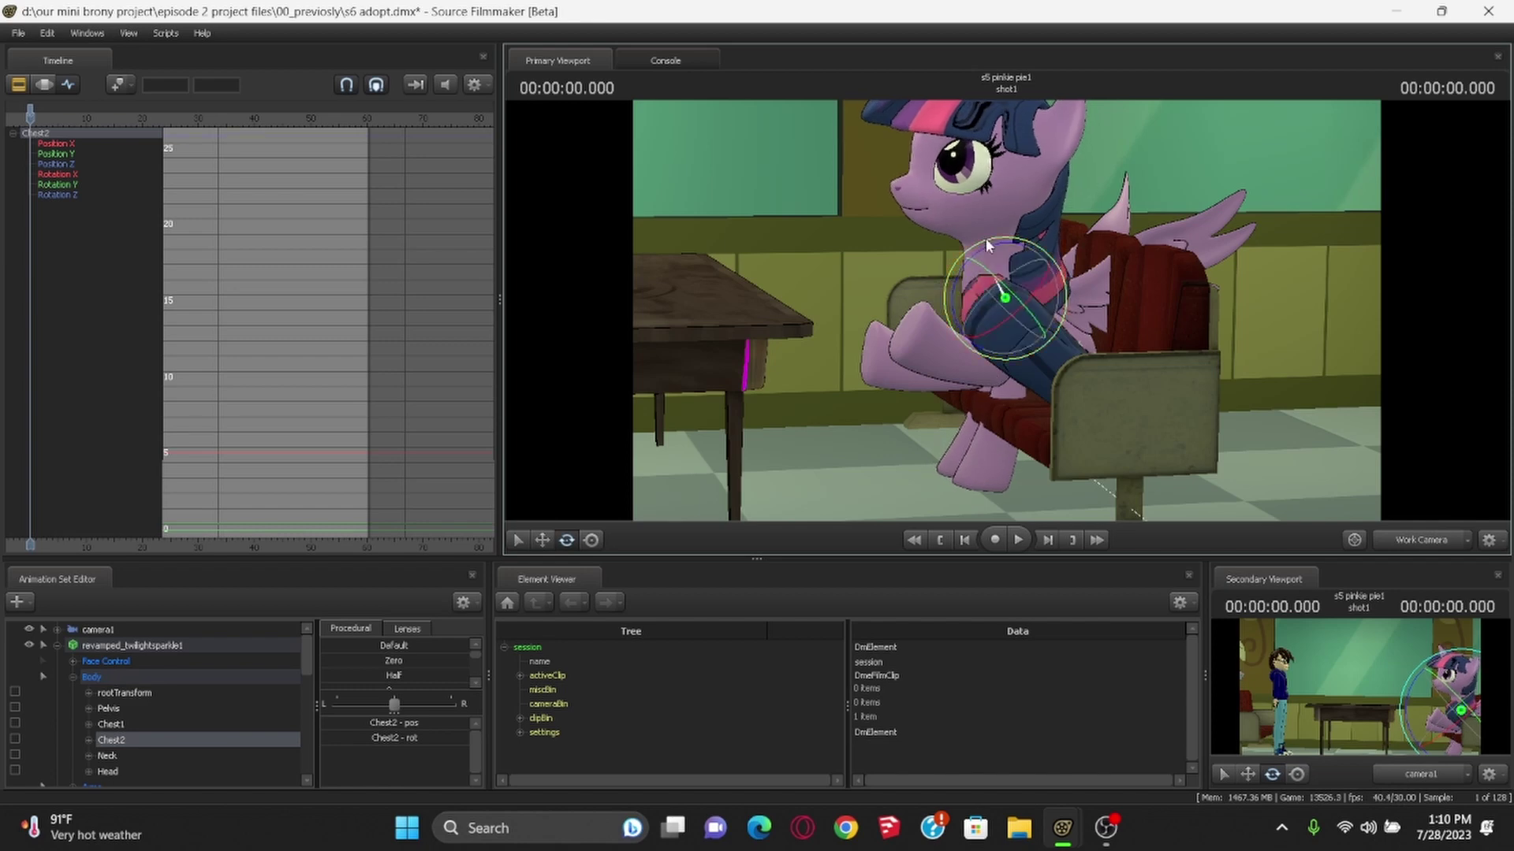
click(1005, 237)
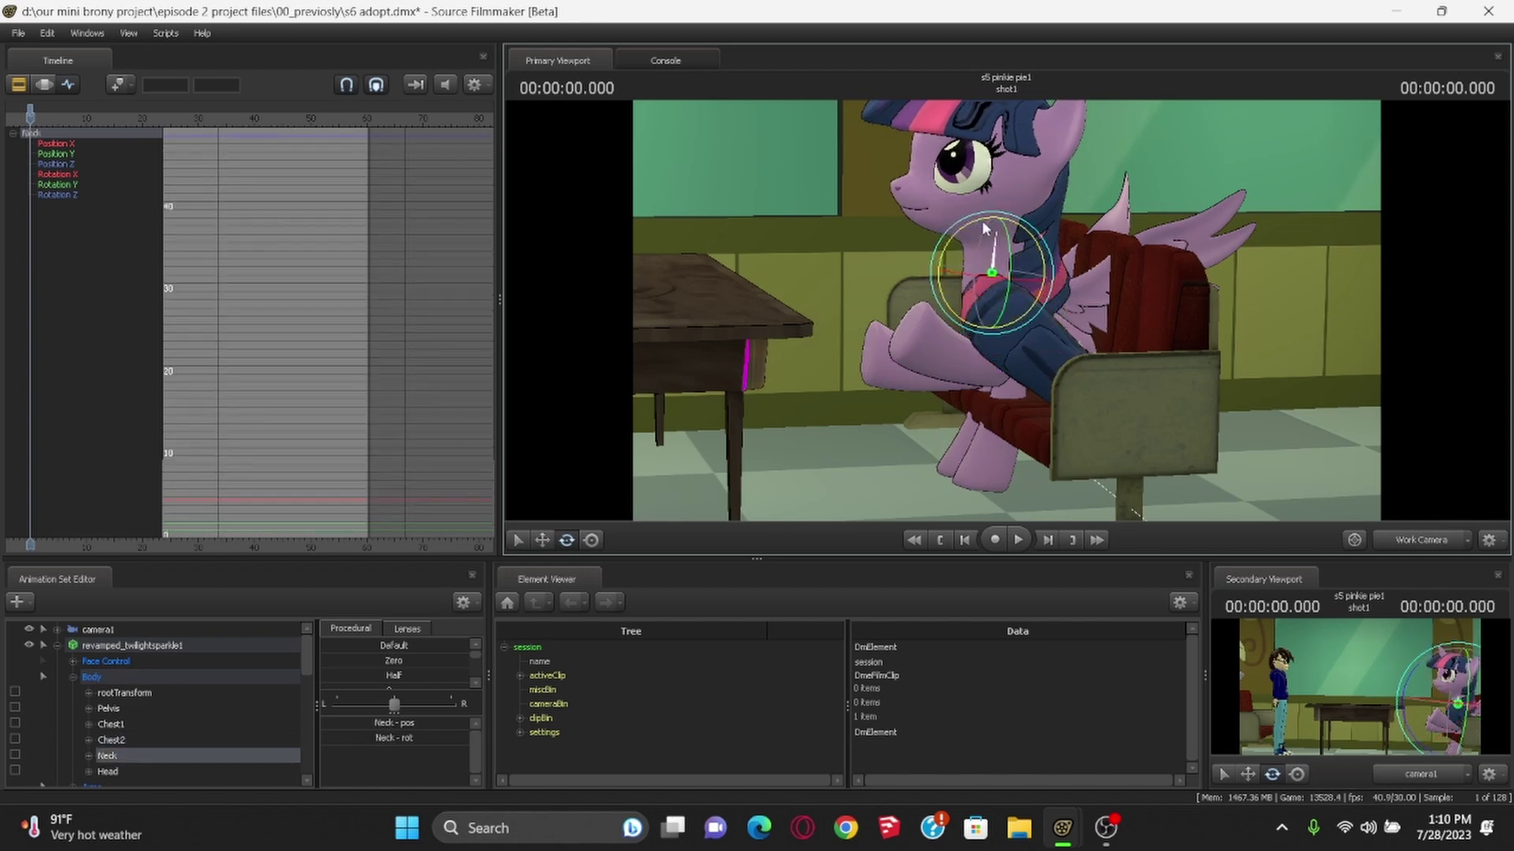
drag(990, 228, 983, 226)
key(w)
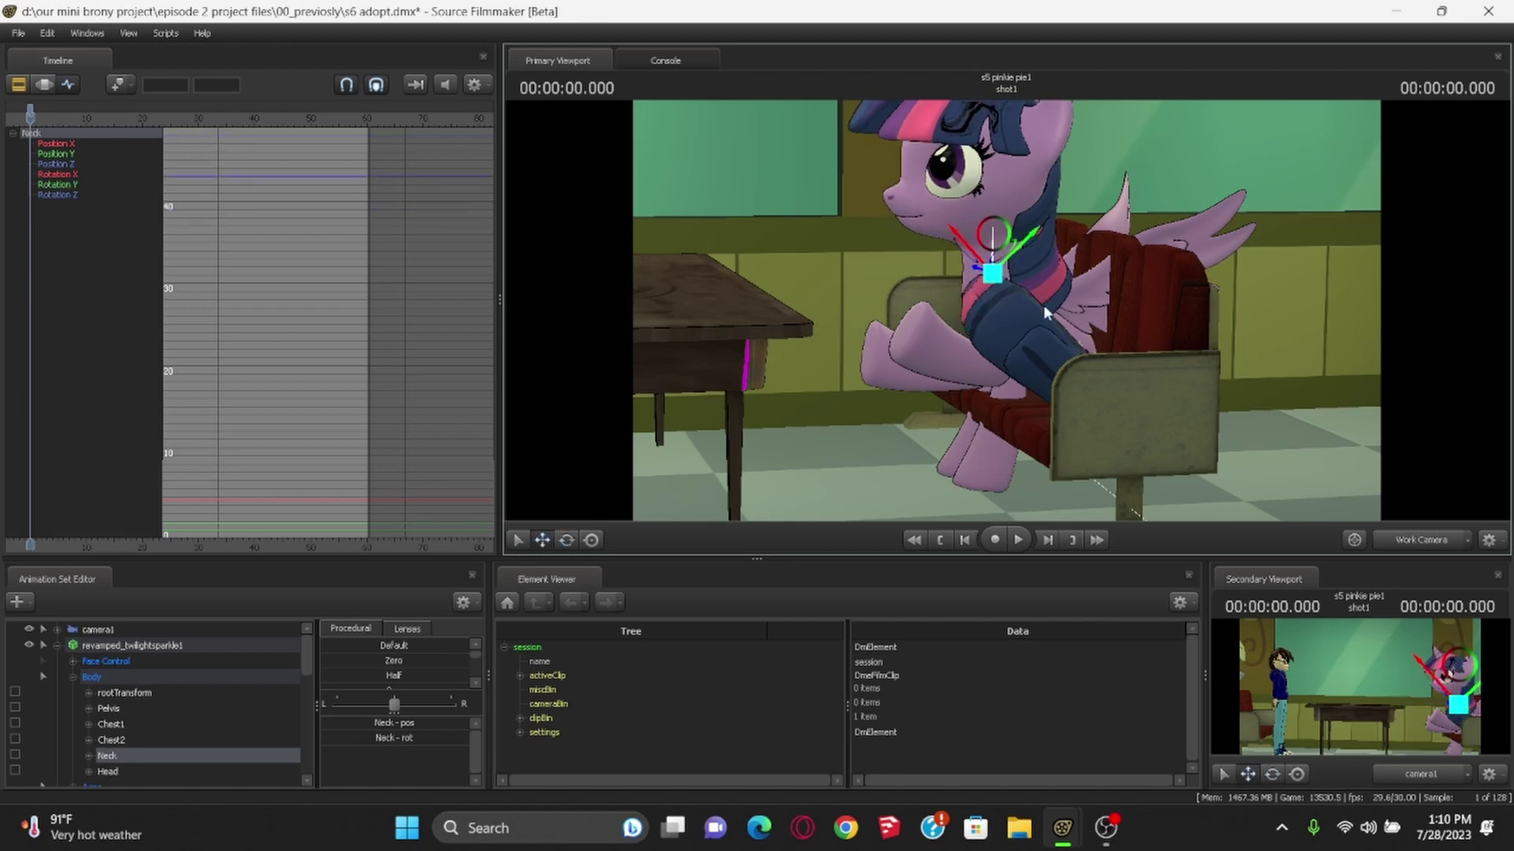
Rotate the Pelvis bone to adjust how Twilight Sparkle's hips sit on the bench
drag(916, 432, 946, 476)
key(w)
key(a)
ctrl+click(812, 309)
key(e)
drag(839, 319, 860, 308)
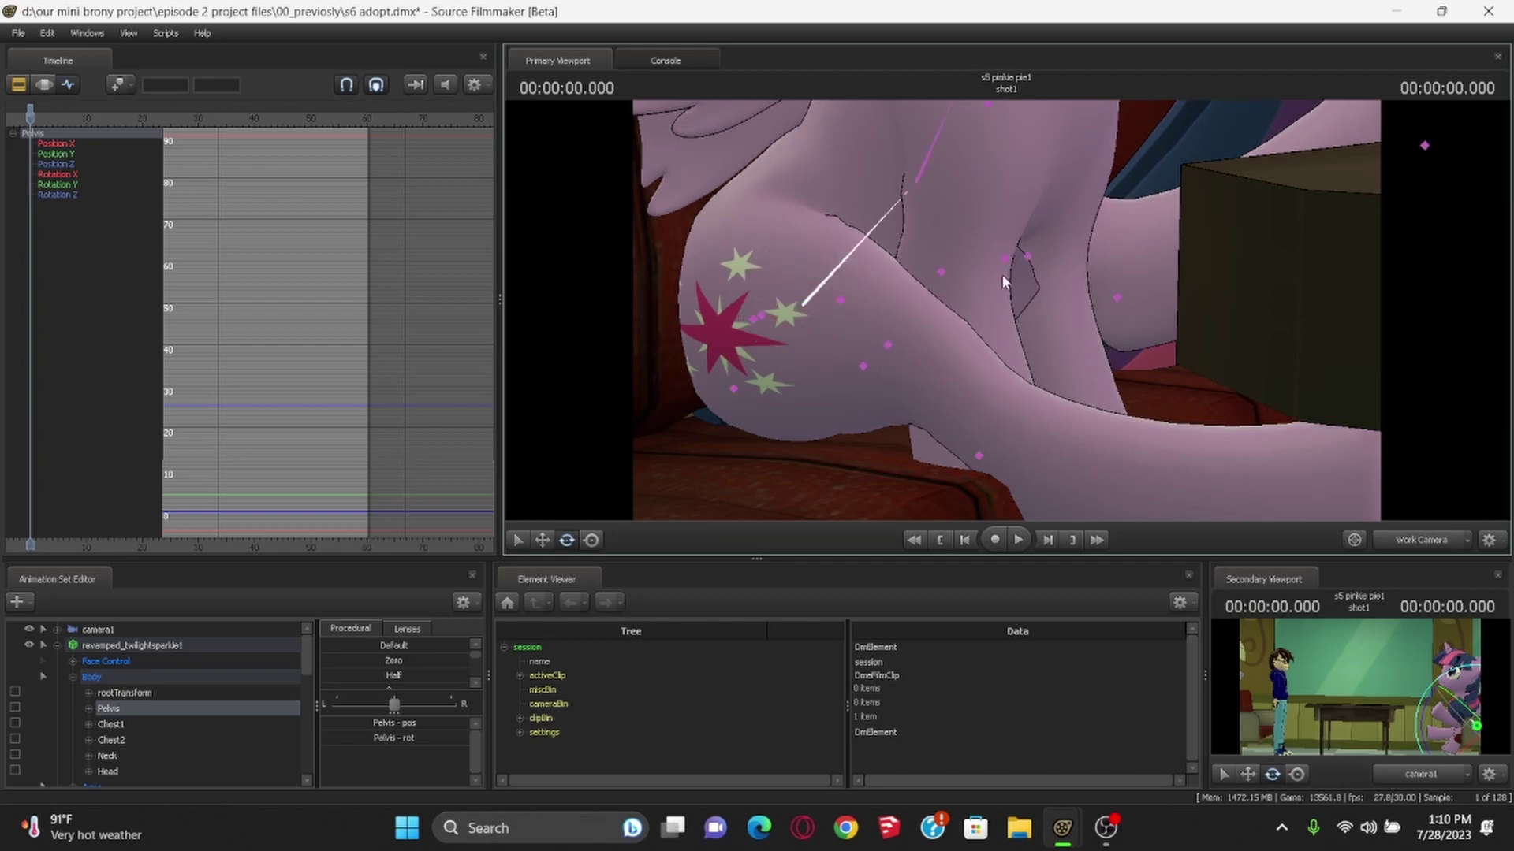
Rotate the RightShoulder and LeftShoulder bones to swing both of Twilight Sparkle's front legs forward
drag(1006, 311, 1042, 109)
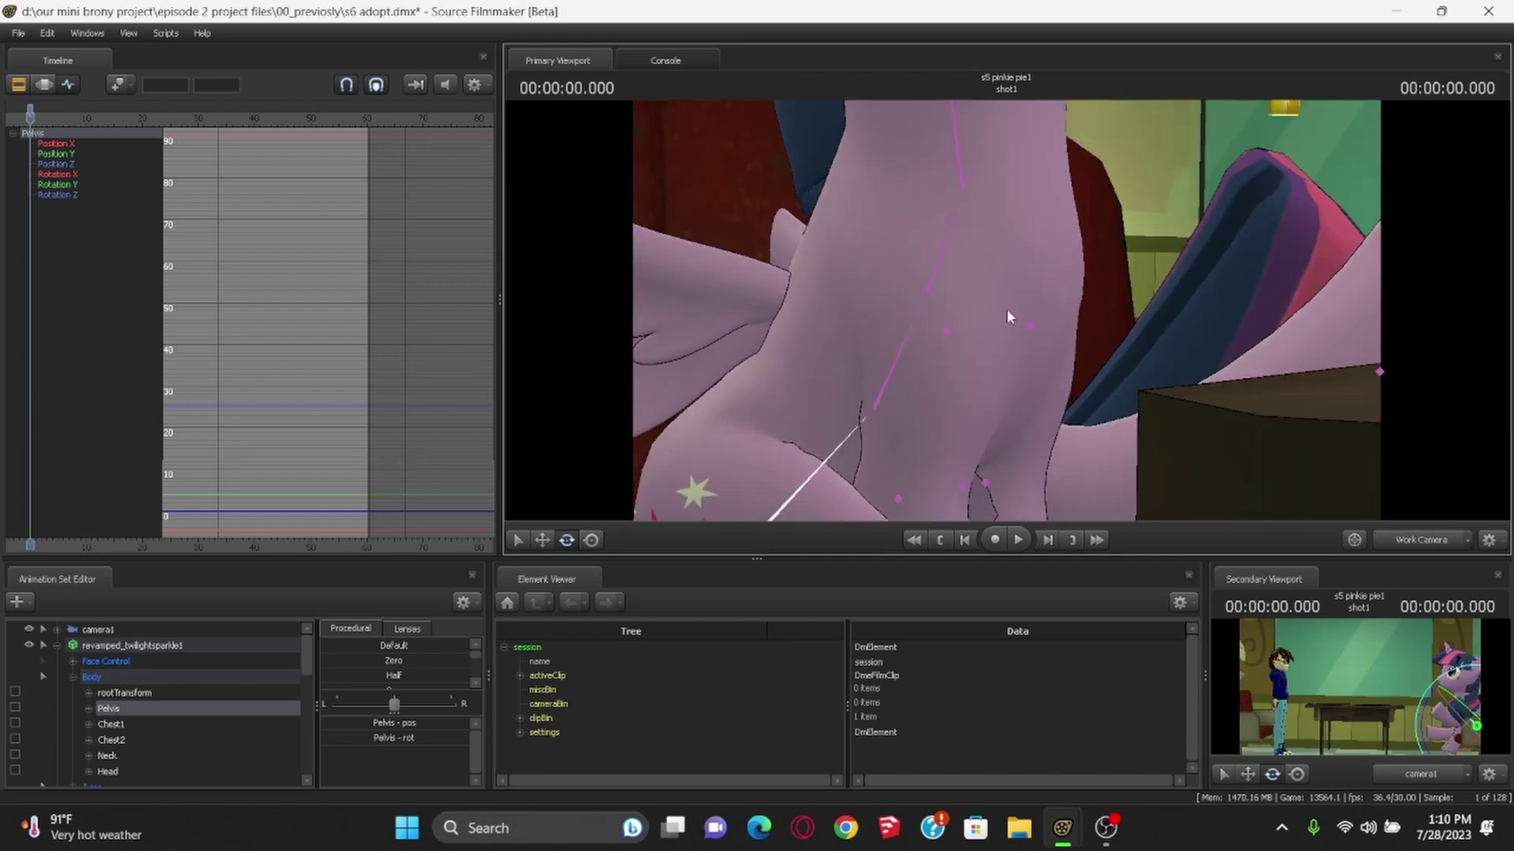
click(946, 331)
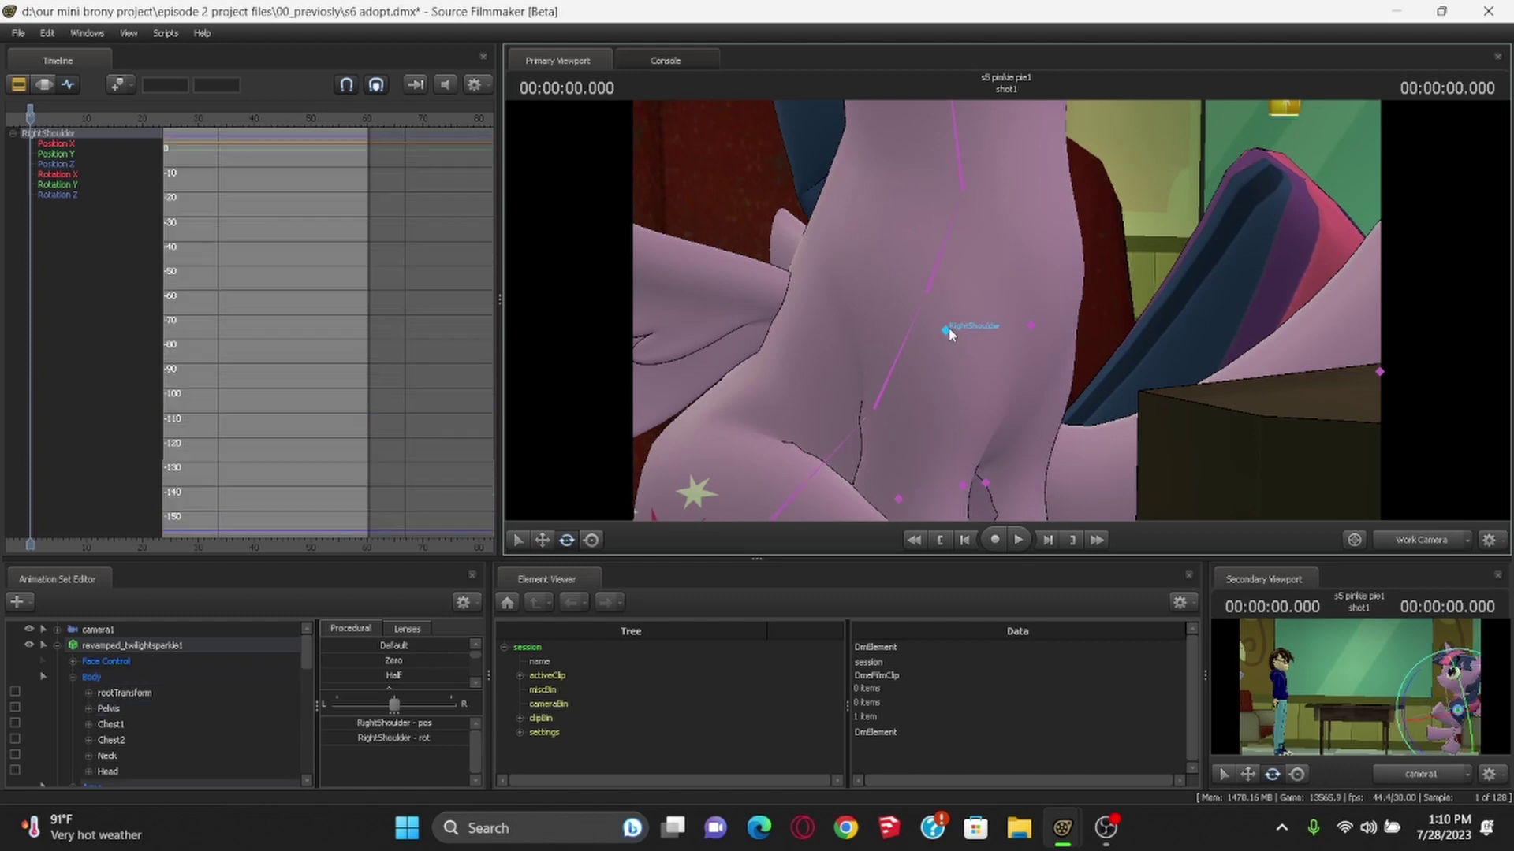
drag(949, 335, 1073, 405)
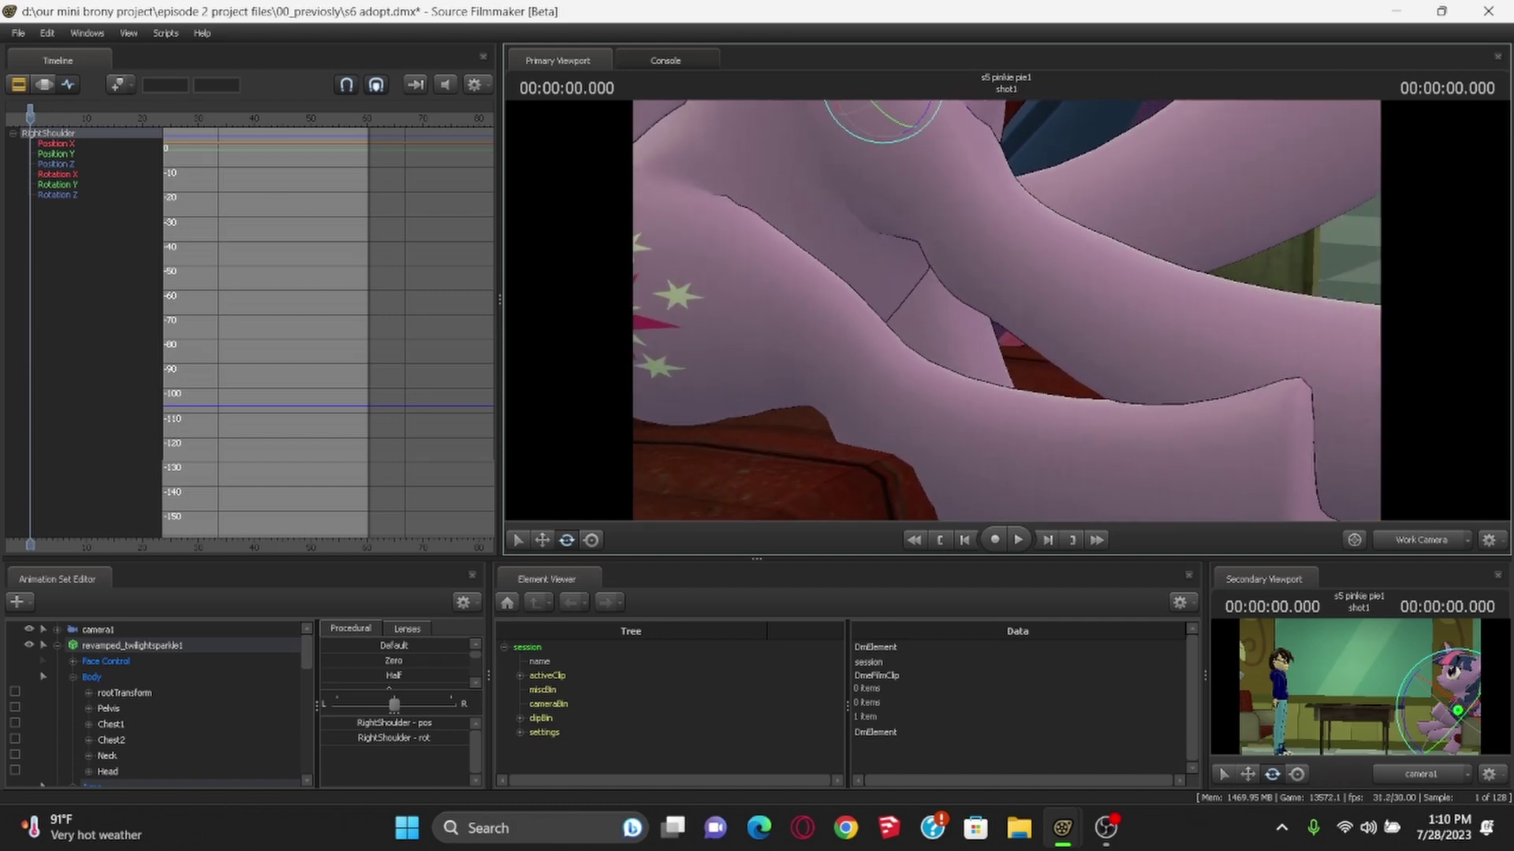
drag(982, 249, 1007, 311)
click(901, 210)
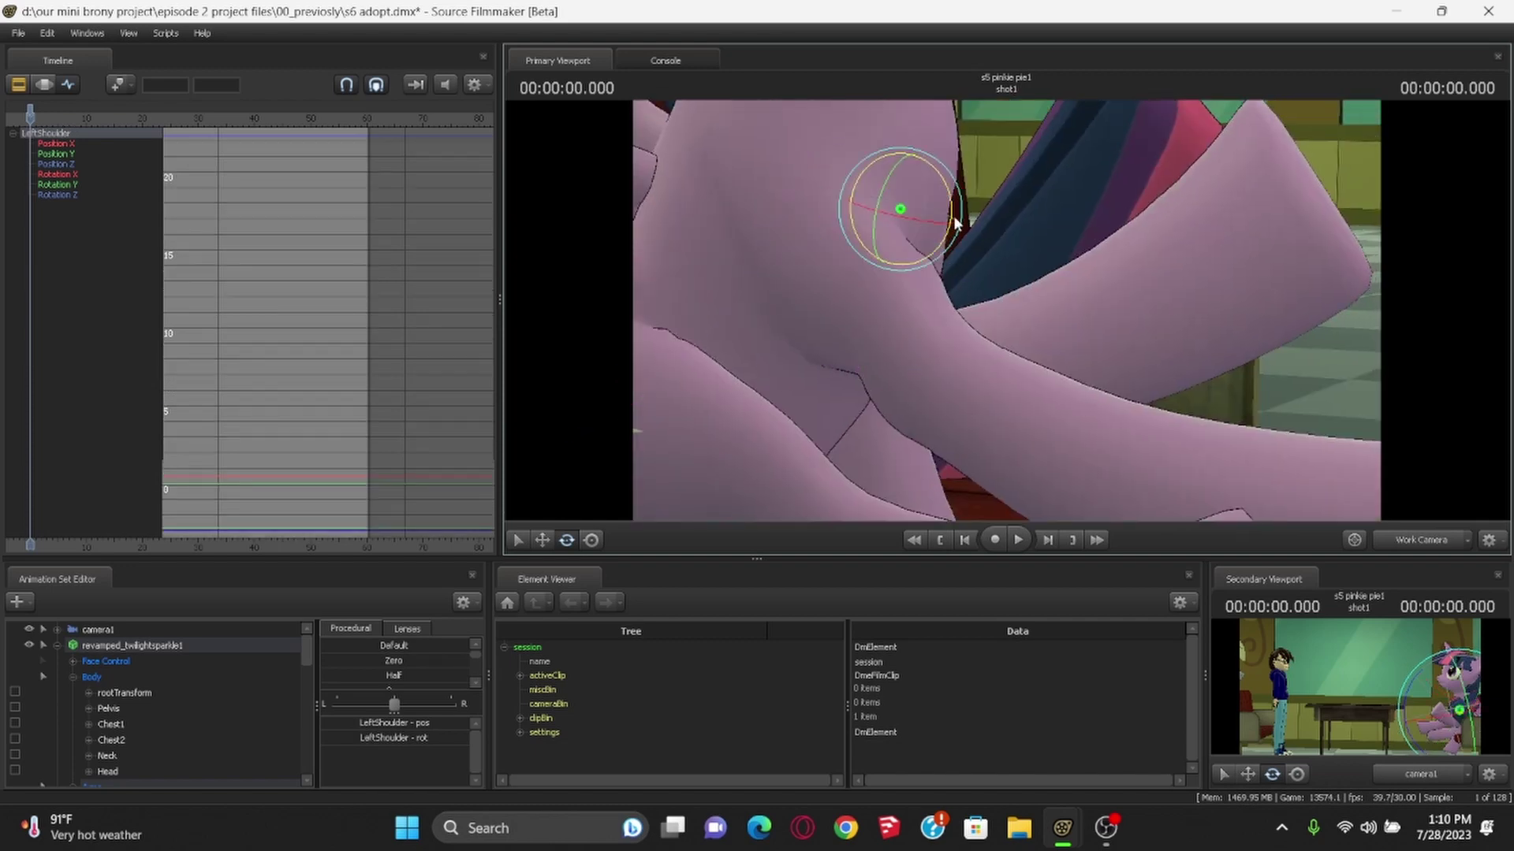
drag(950, 222, 843, 107)
key(s)
key(w)
key(w)
drag(963, 110, 1091, 338)
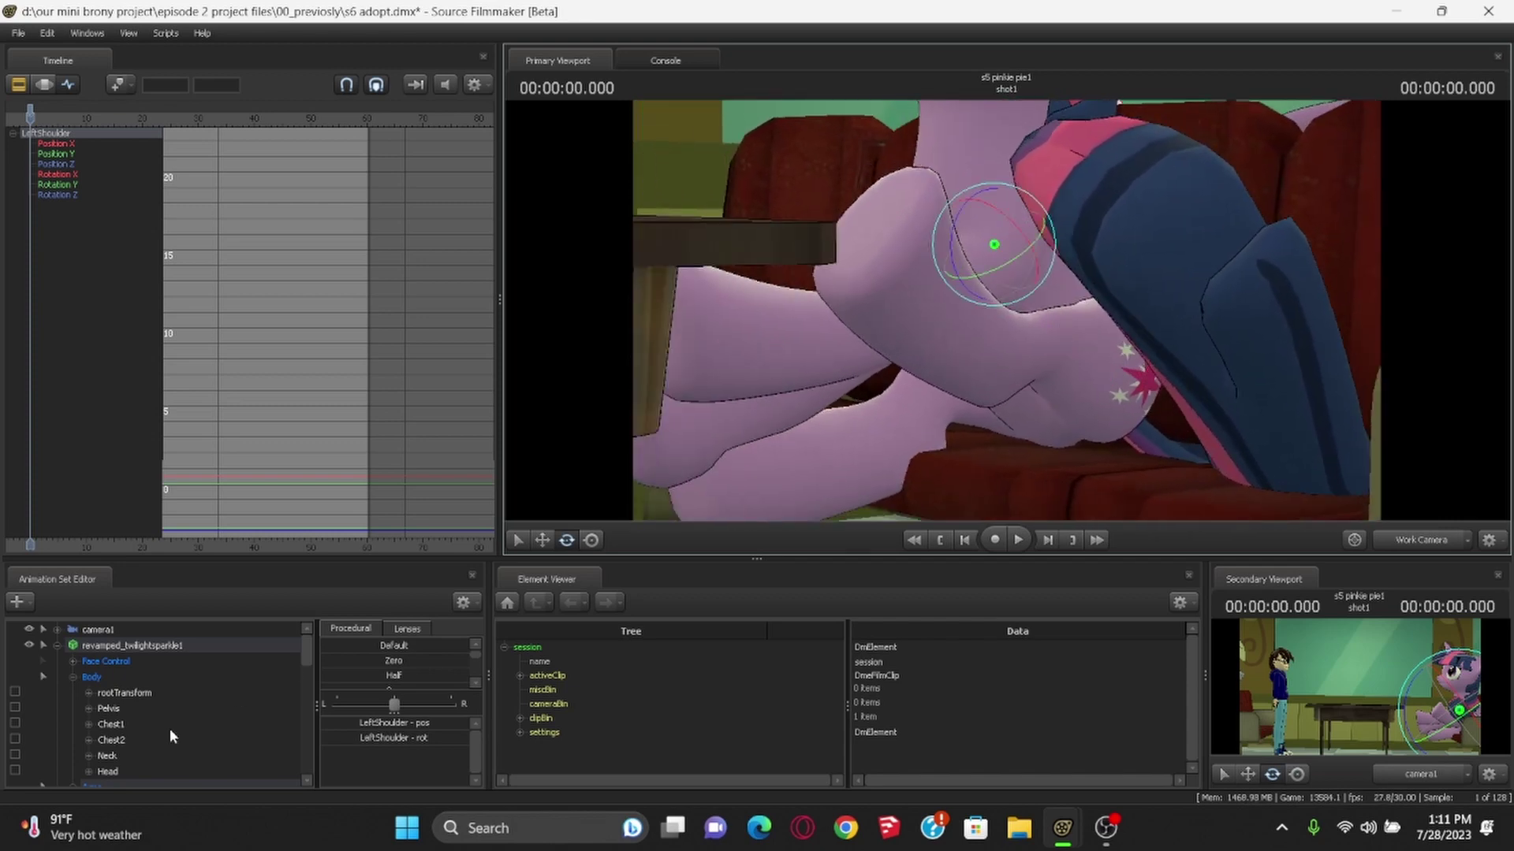
Rotate the LeftThigh bone to lower Twilight Sparkle's raised left hind leg
scroll(135, 736, down, 3)
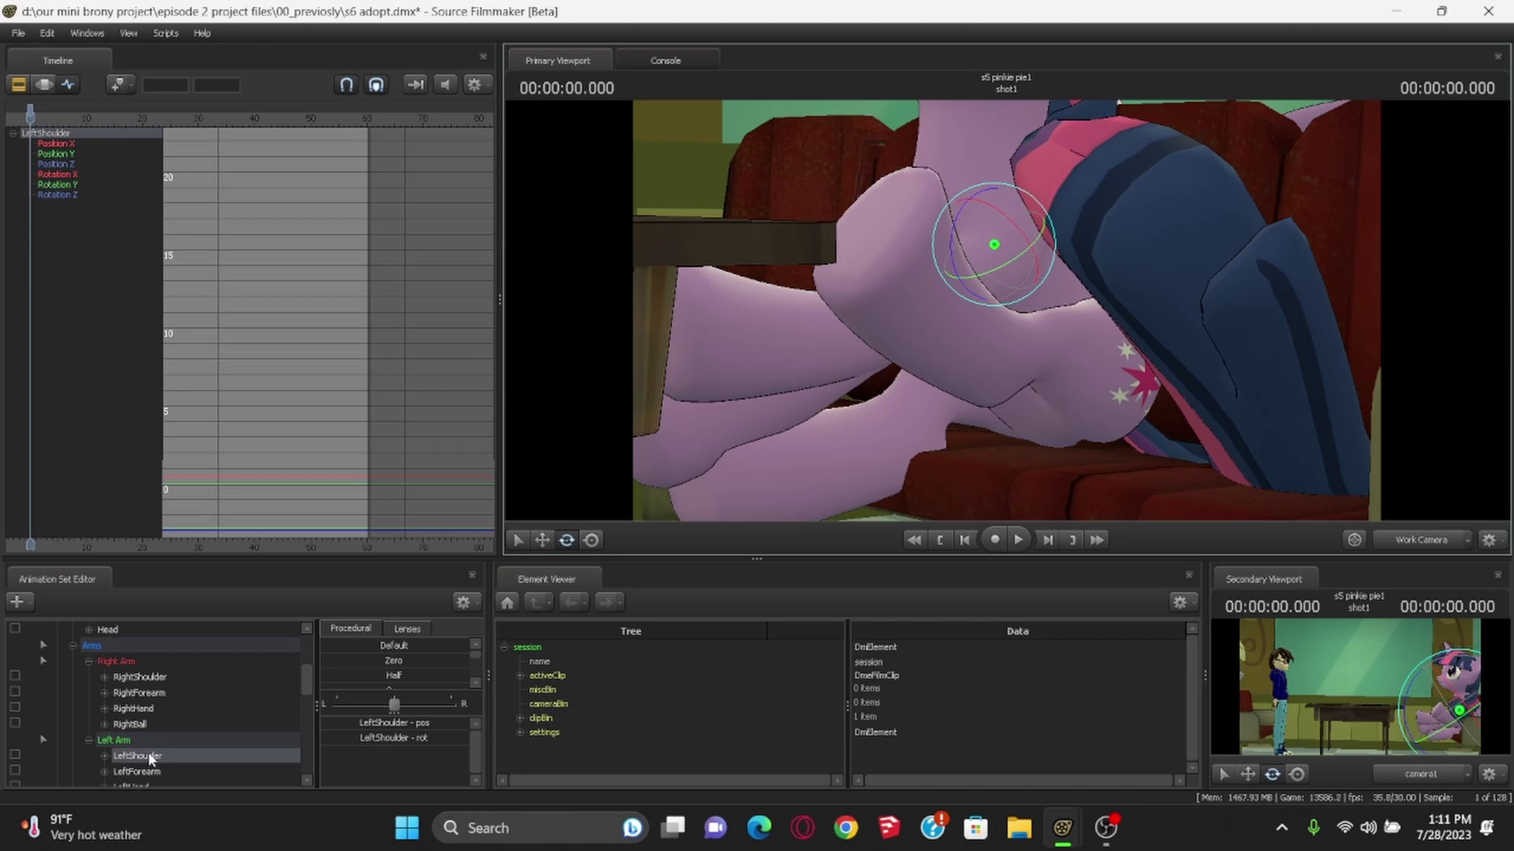
click(150, 757)
ctrl+click(1033, 402)
drag(1091, 344, 1086, 369)
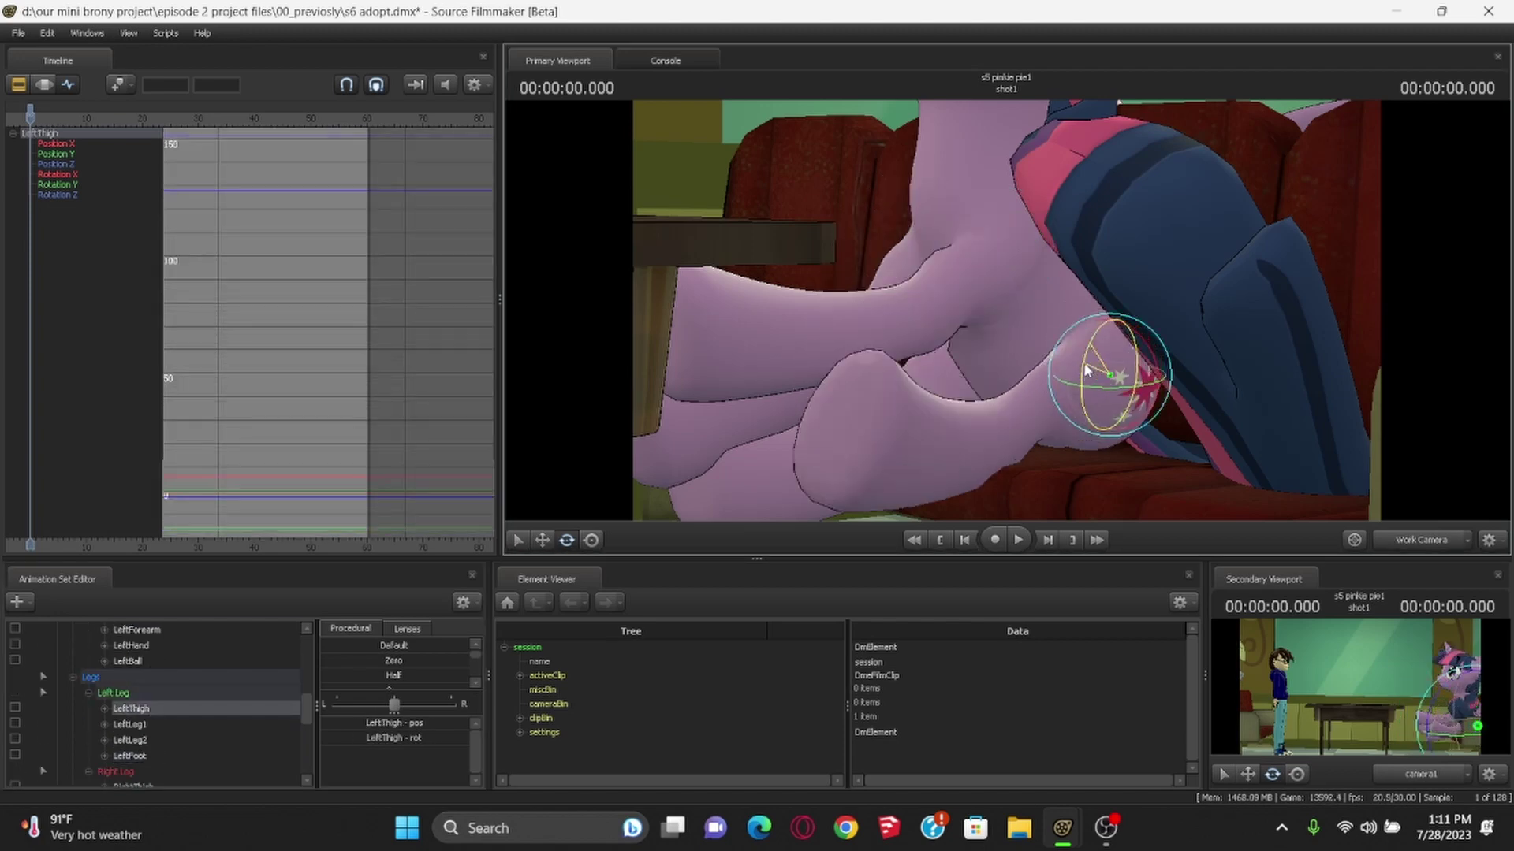
Rotate the LeftShoulder and LeftForearm bones alternately to raise the left upper foreleg and bend its lower part downward
ctrl+click(993, 245)
drag(953, 254, 967, 220)
ctrl+click(917, 290)
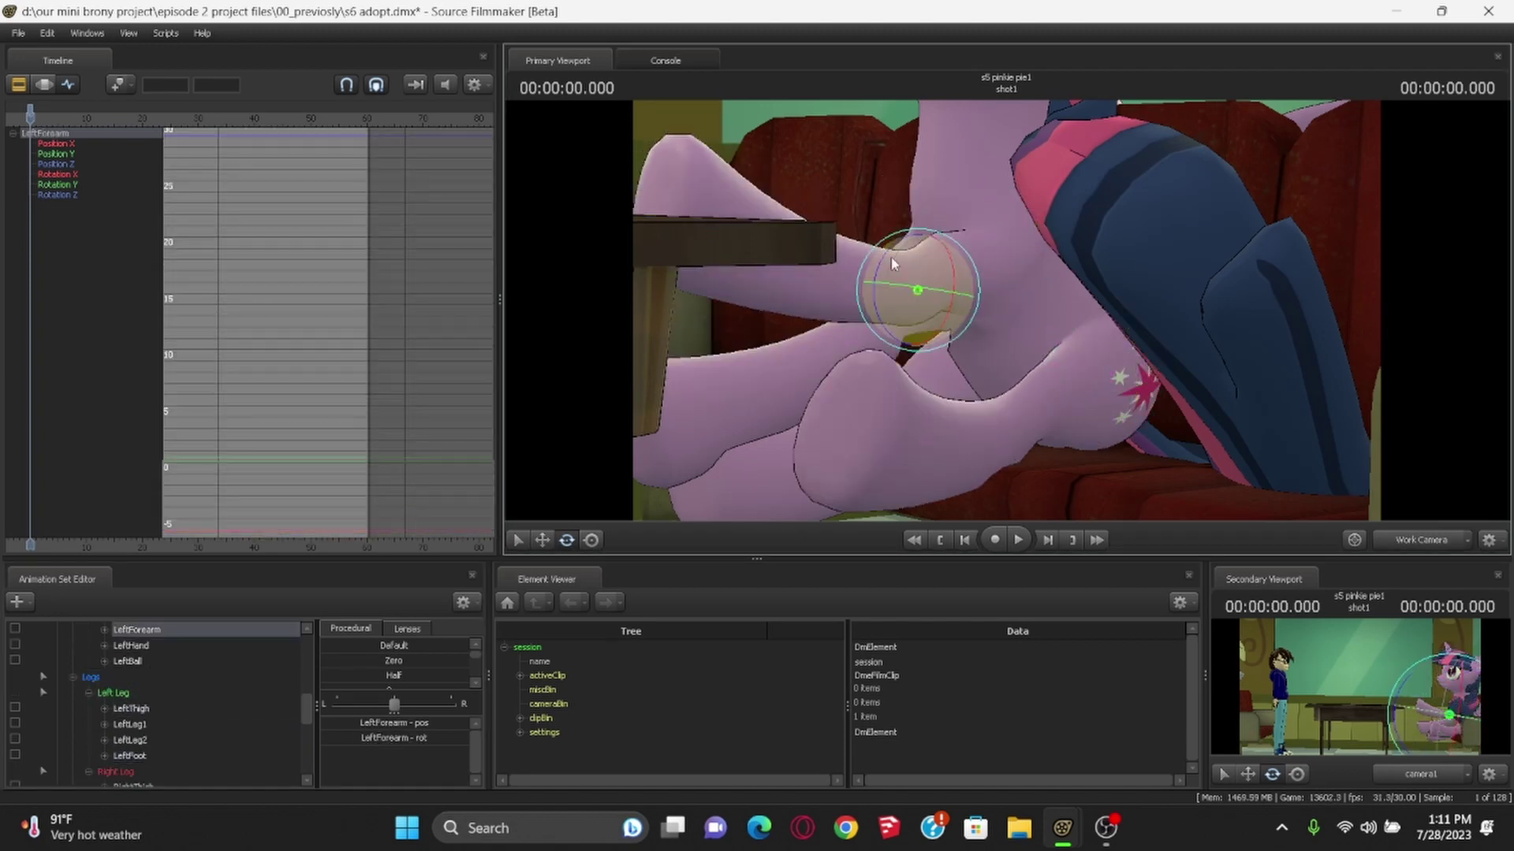
drag(886, 259, 883, 347)
ctrl+click(993, 244)
drag(956, 251, 965, 217)
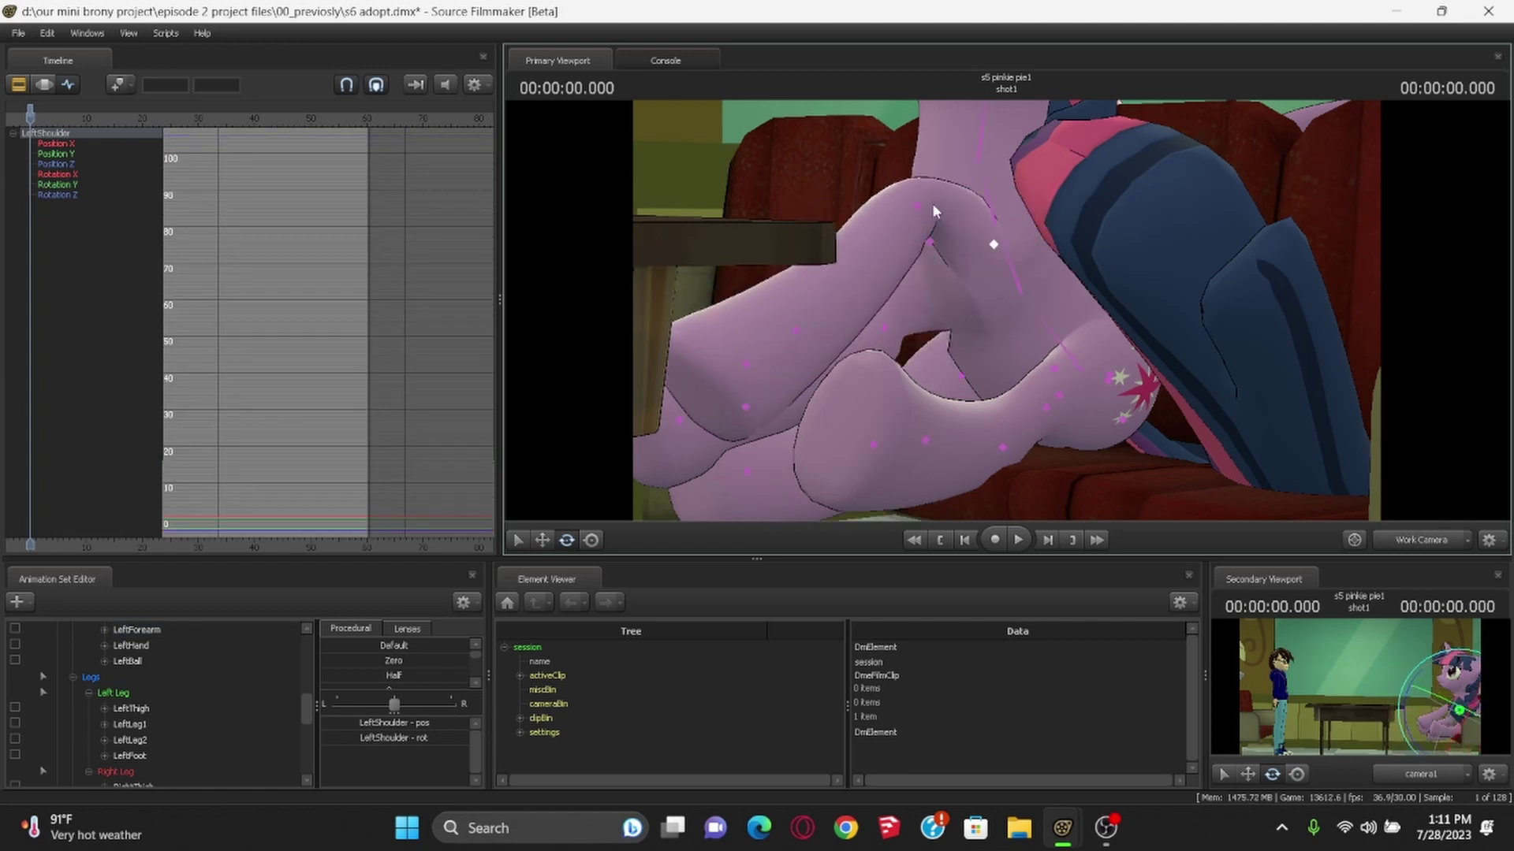
ctrl+click(917, 206)
drag(883, 178, 906, 256)
Rotate the RightShoulder bone to raise Twilight Sparkle's right front leg toward the tabletop
drag(1005, 386, 946, 347)
scroll(154, 707, up, 3)
click(140, 678)
drag(1042, 301, 1074, 236)
mouse_move(1005, 331)
mouse_down()
mouse_move(970, 300)
mouse_move(977, 331)
mouse_move(1025, 332)
mouse_up()
Move Twilight Sparkle's rootTransform horizontally toward the table
scroll(134, 700, up, 3)
click(131, 694)
key(w)
drag(1045, 473, 935, 471)
Bend the right front leg using the RightHand and RightBall bones so the hoof rests on the tabletop
ctrl+click(992, 291)
key(e)
click(126, 755)
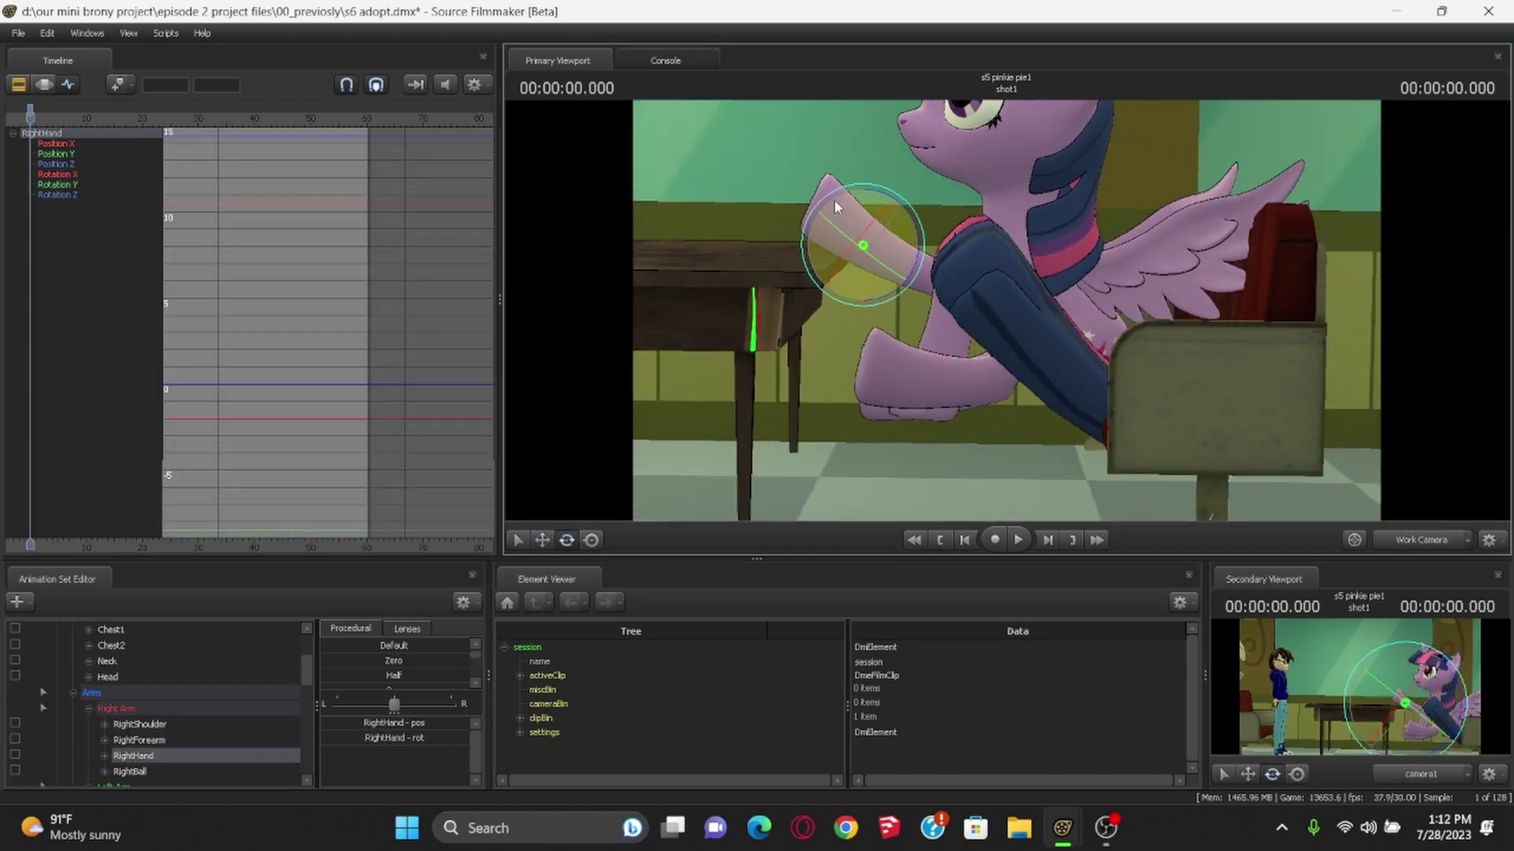
click(784, 207)
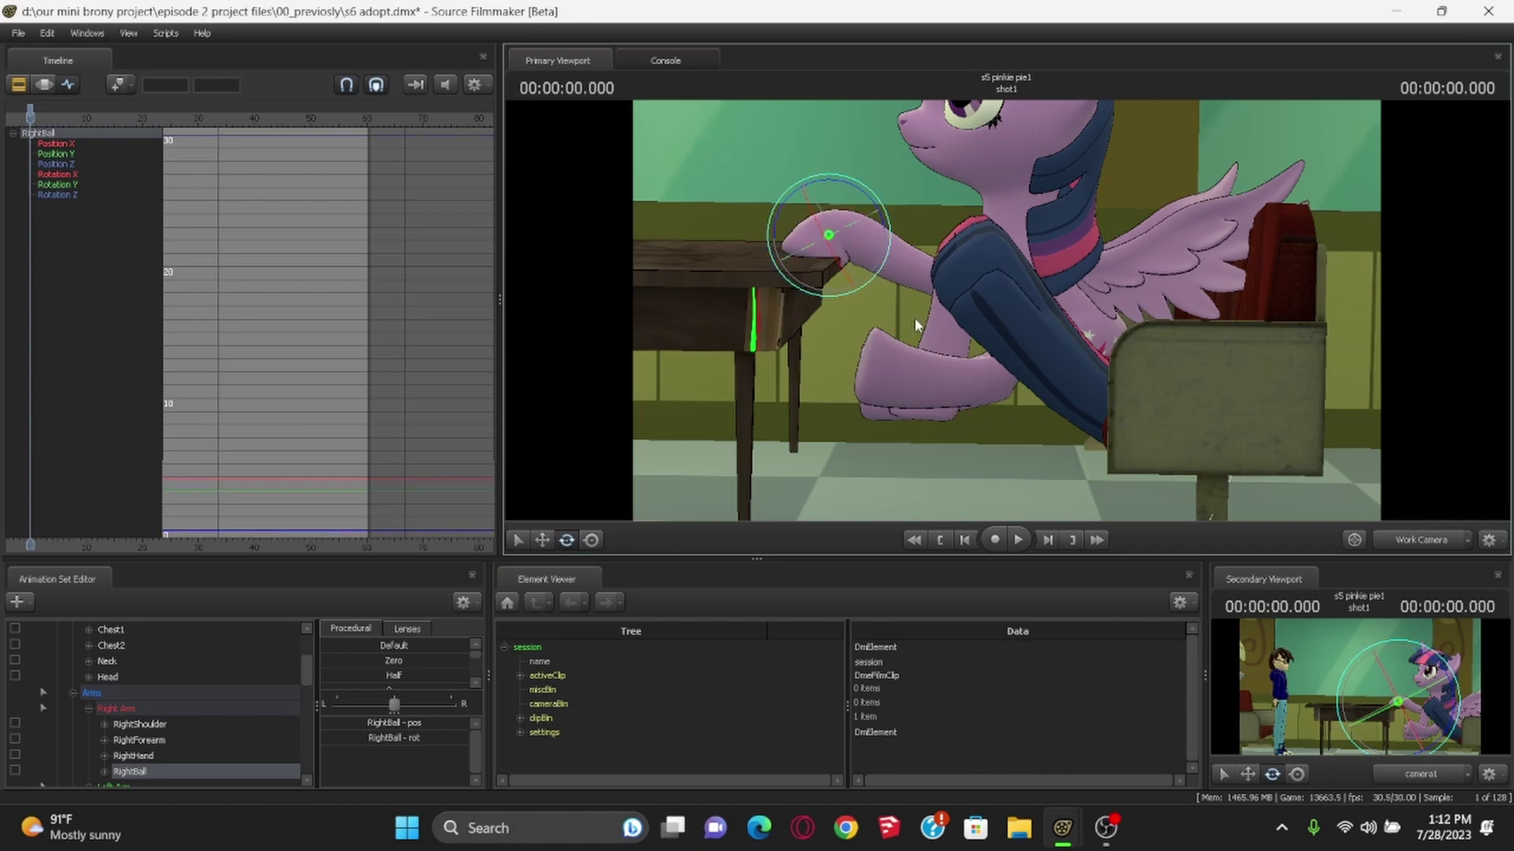
Move the bench horizontally toward the table so that it sits beneath Twilight Sparkle
ctrl+click(1153, 498)
key(w)
drag(1214, 497, 1127, 498)
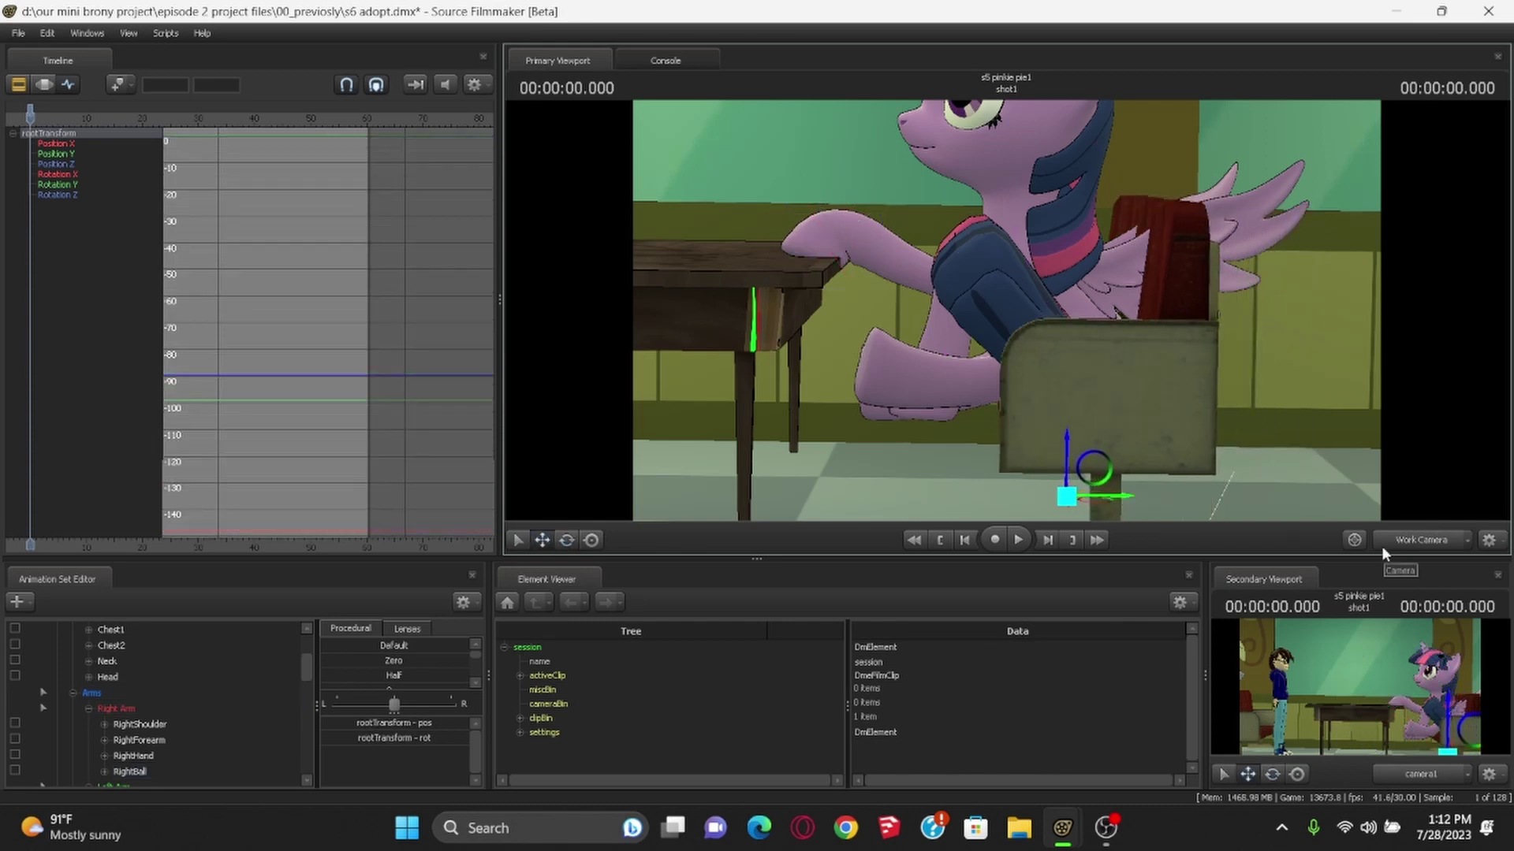
Collapse the Body, Arms, Legs and Tail control groups of revamped_twilightsparkle1
scroll(91, 692, up, 3)
click(72, 677)
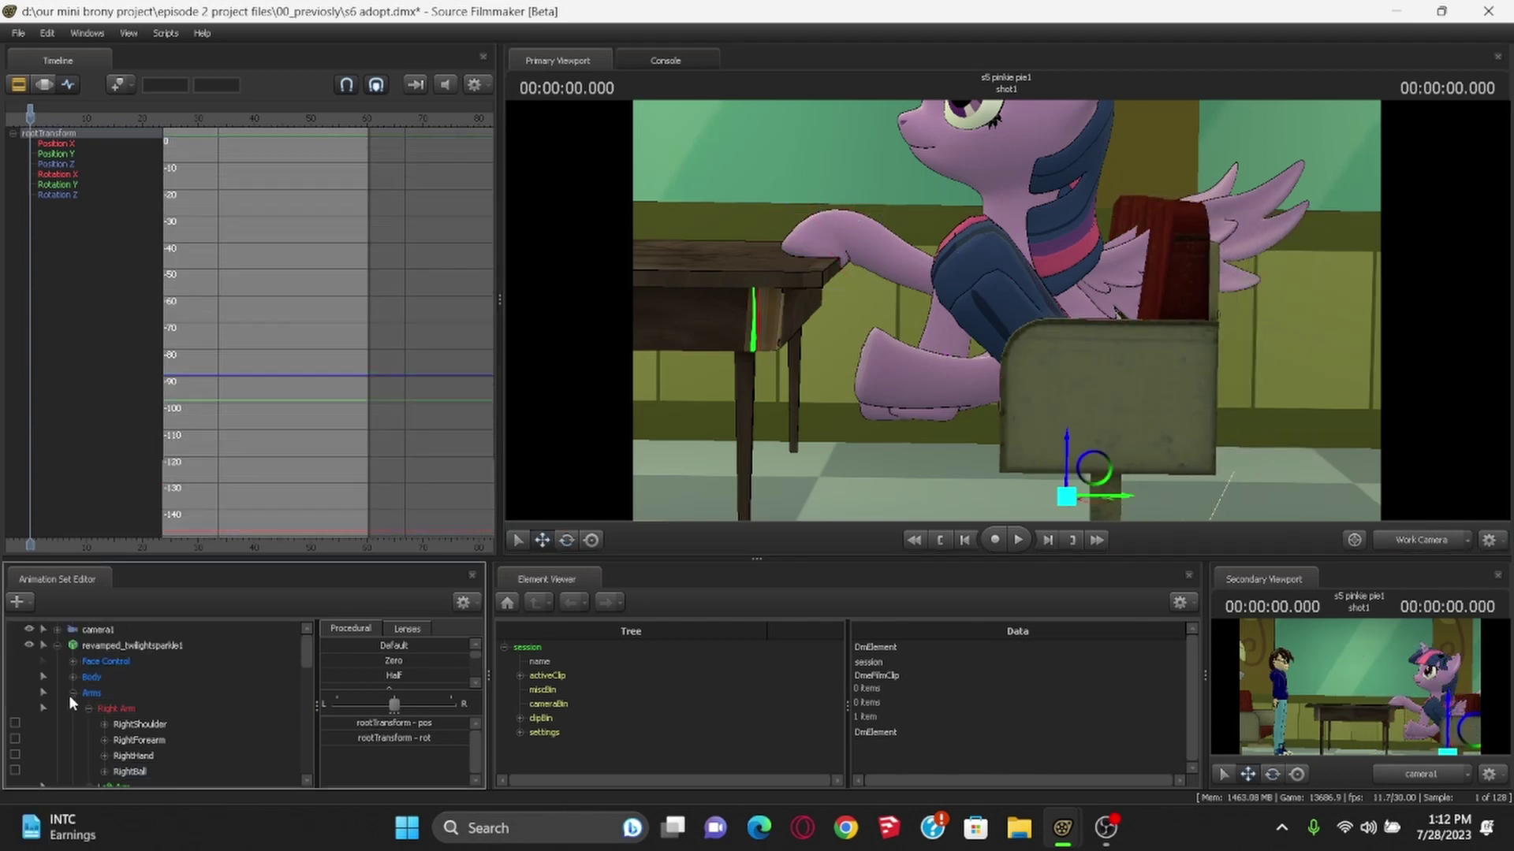
click(71, 704)
click(73, 693)
click(73, 708)
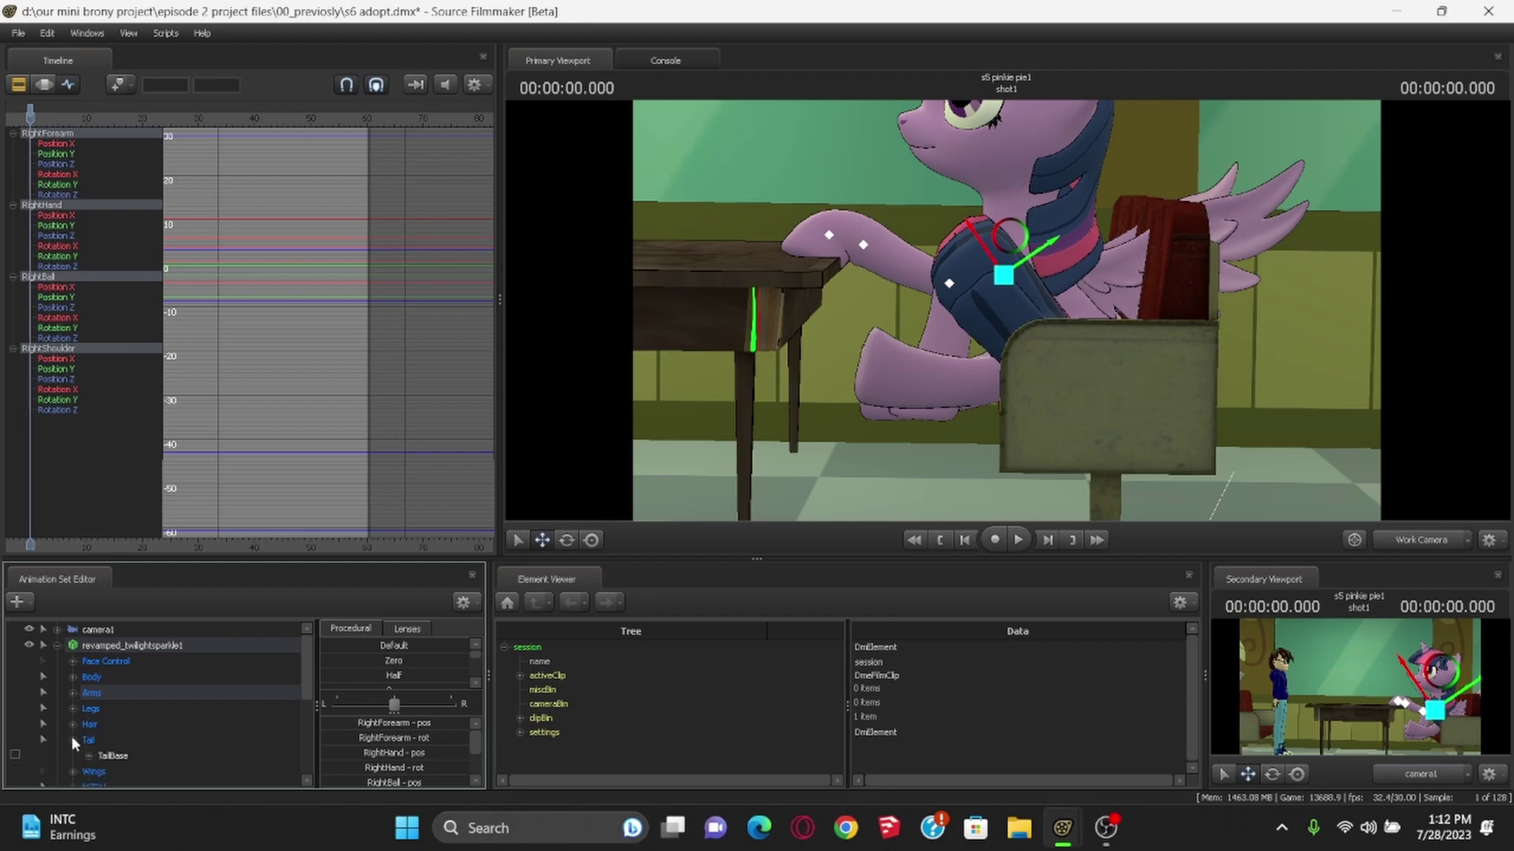
click(72, 739)
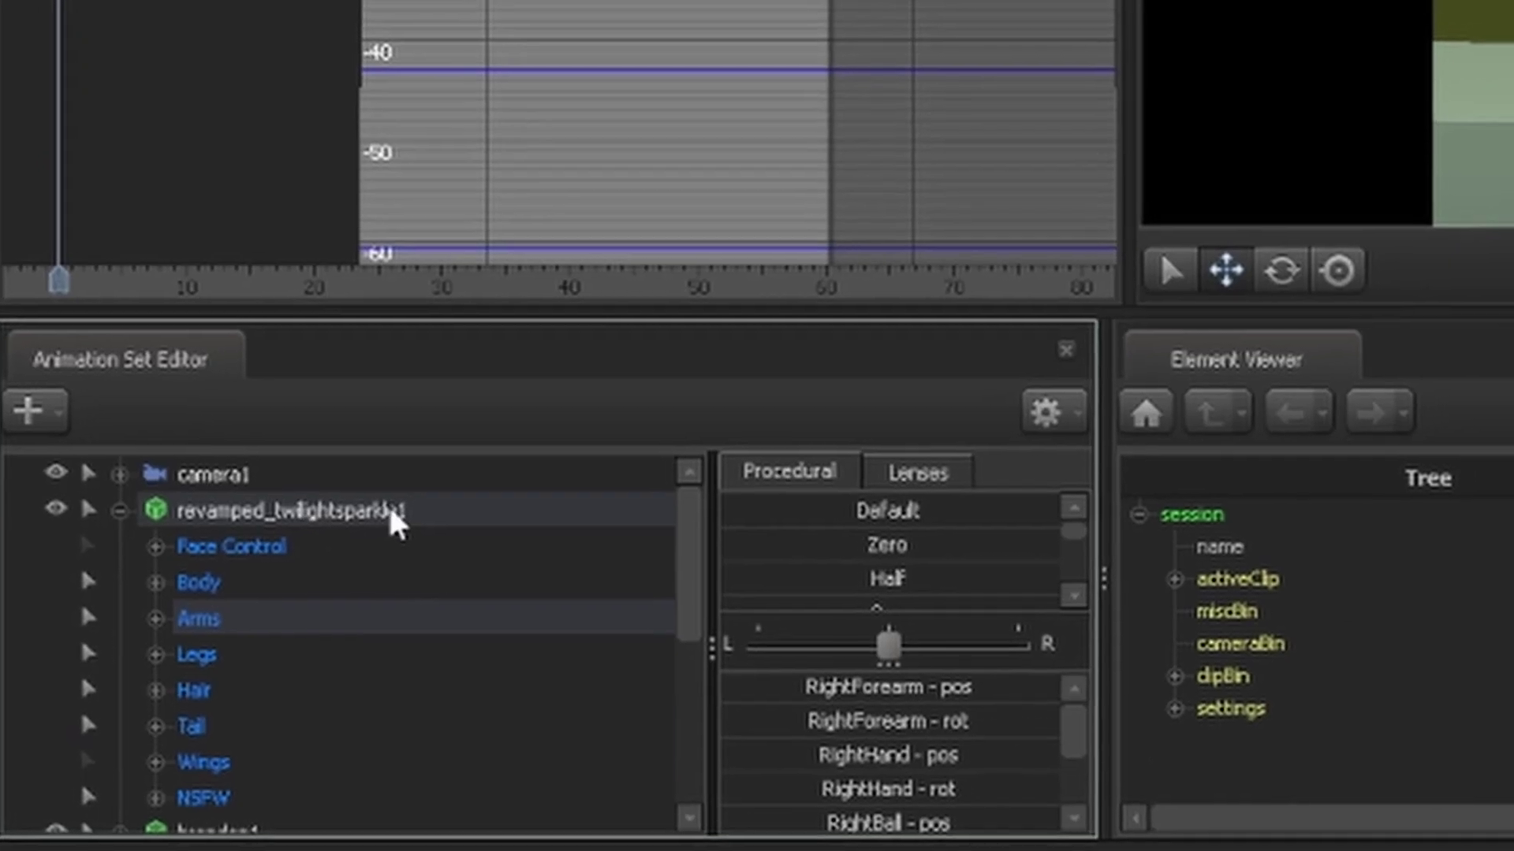
Set Twilight Sparkle's right_wing body group to right_wing_movie_closed.dmx and switch left_wing to its closed version
right_click(176, 646)
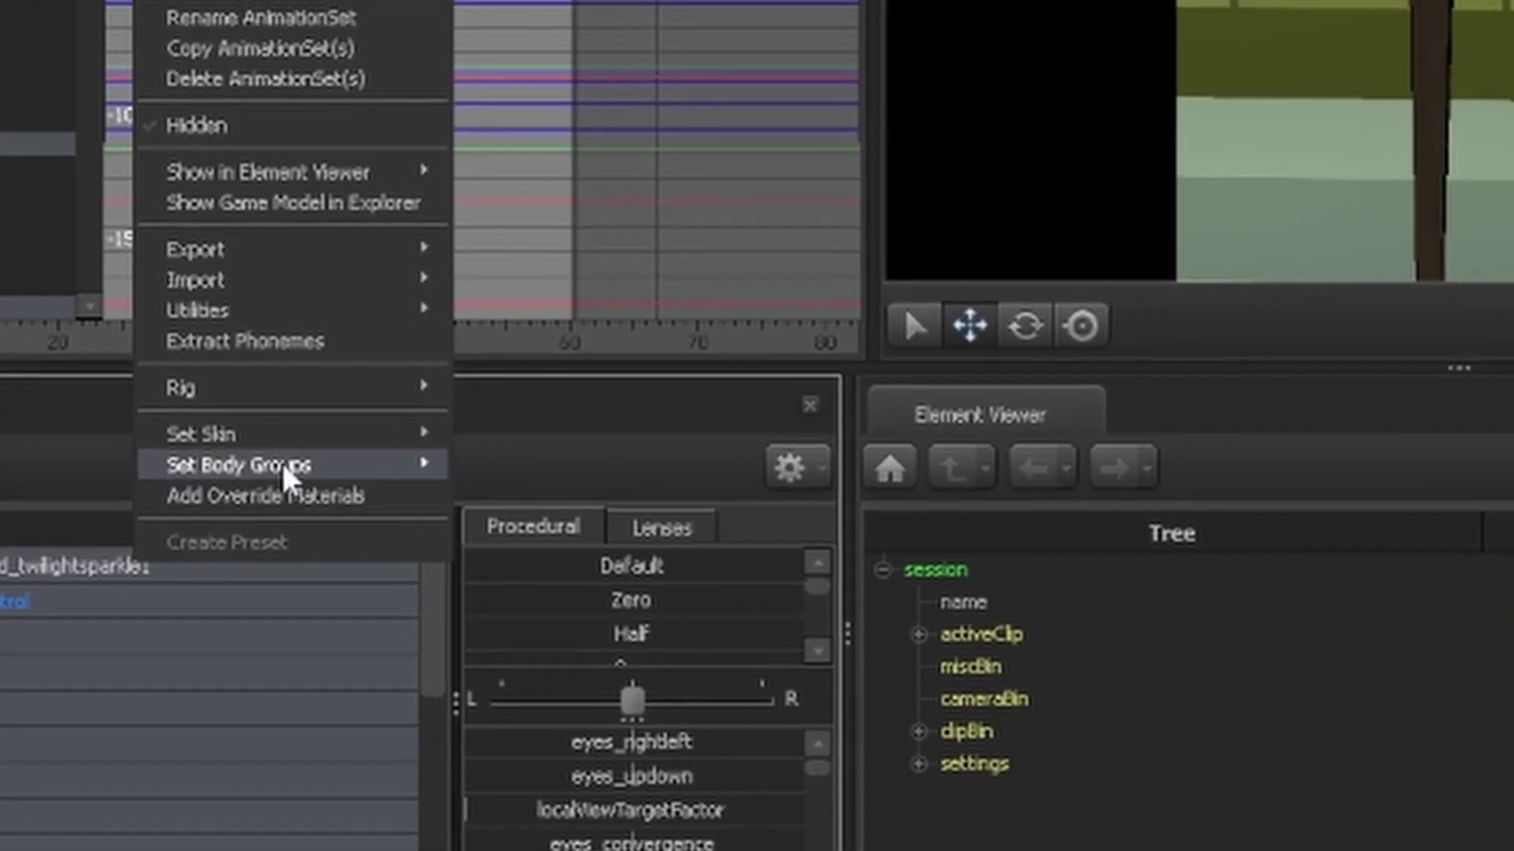
mouse_move(283, 466)
mouse_move(515, 576)
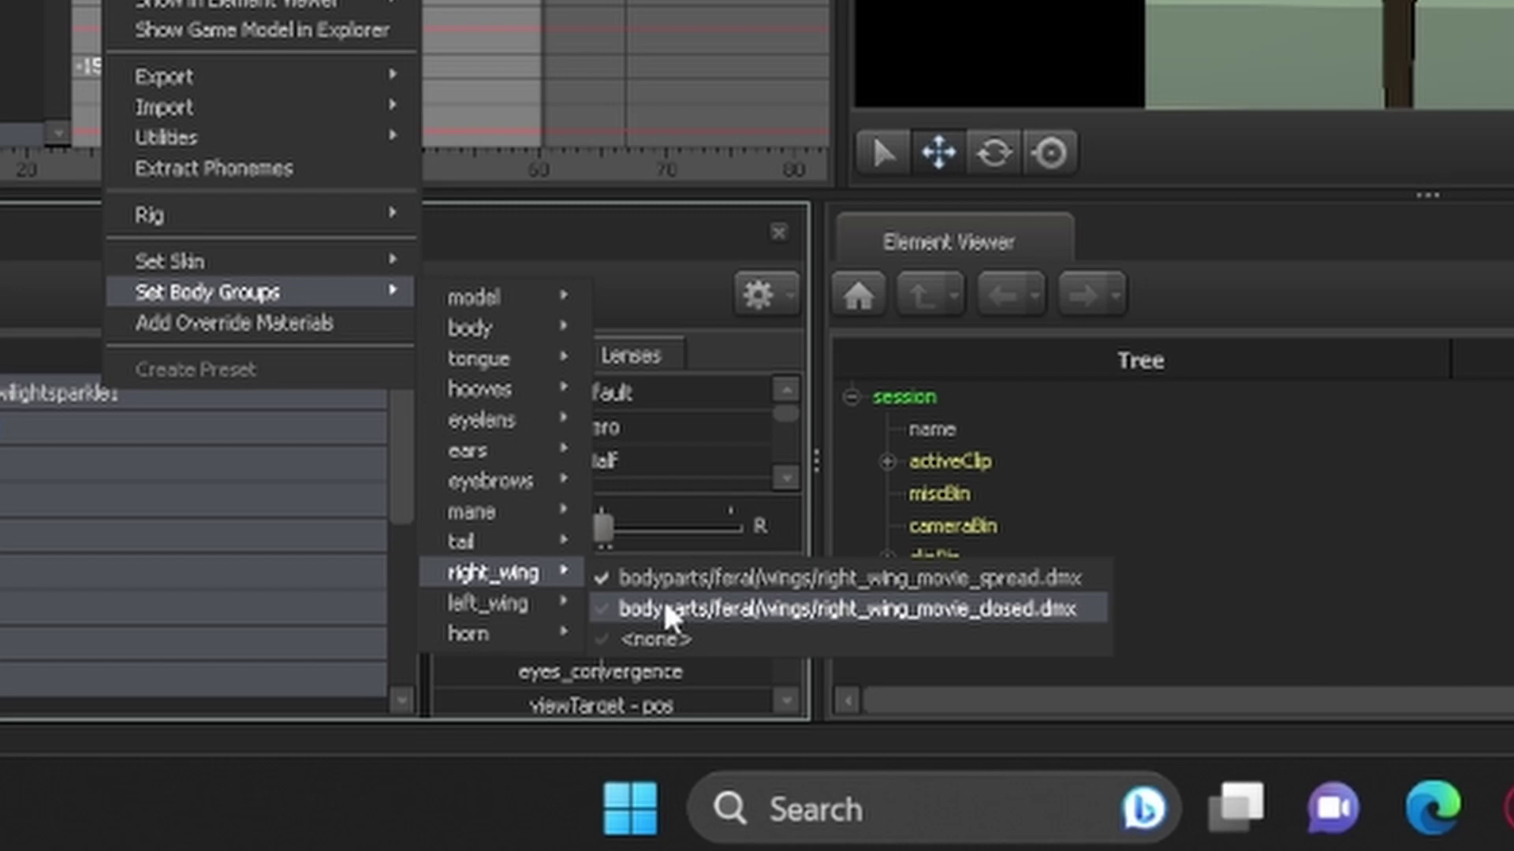
click(665, 607)
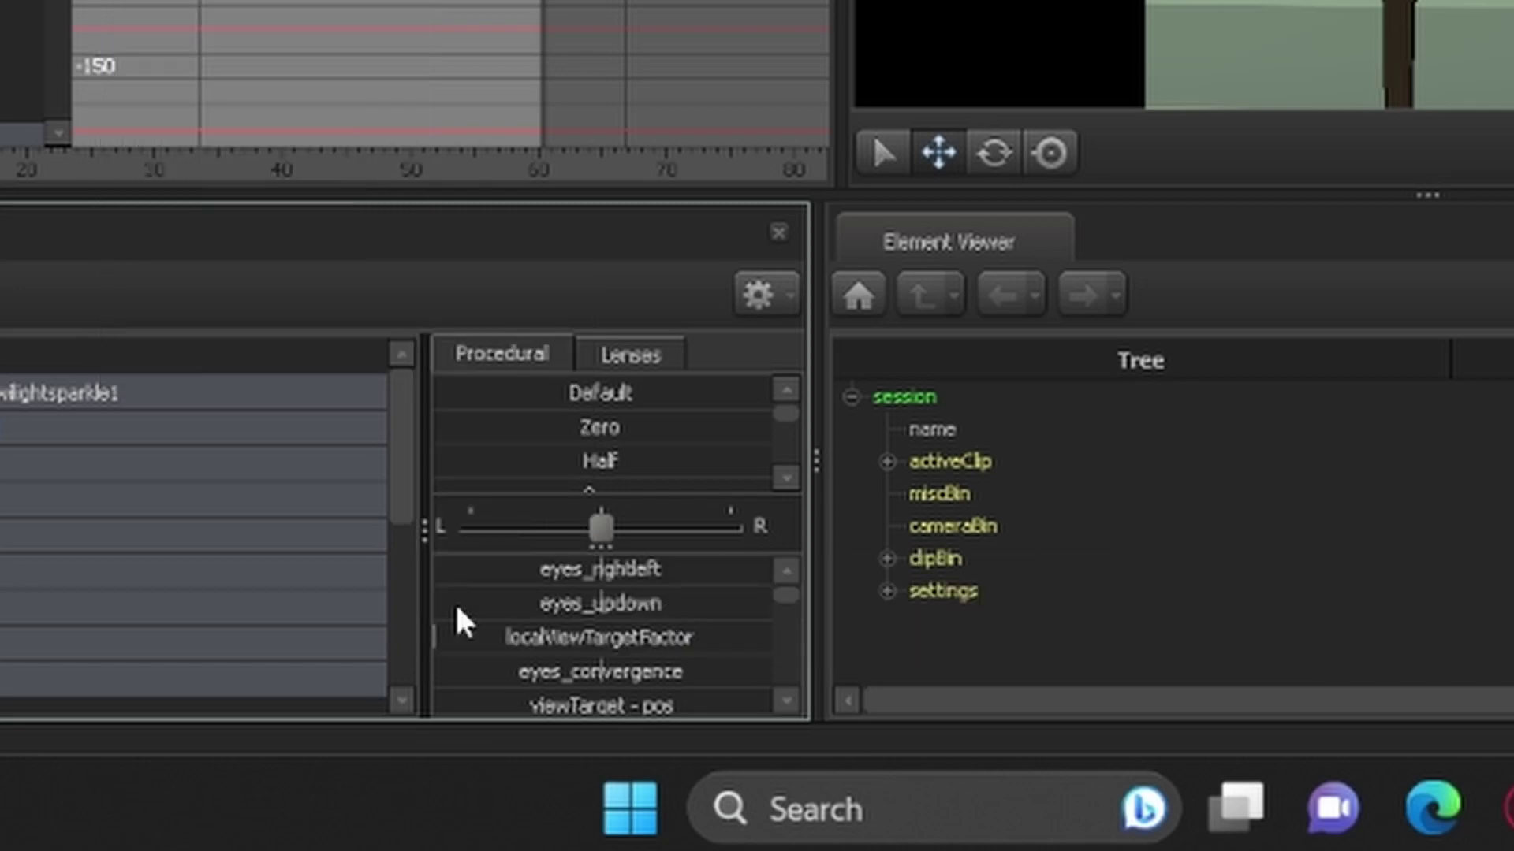
right_click(45, 406)
mouse_move(230, 306)
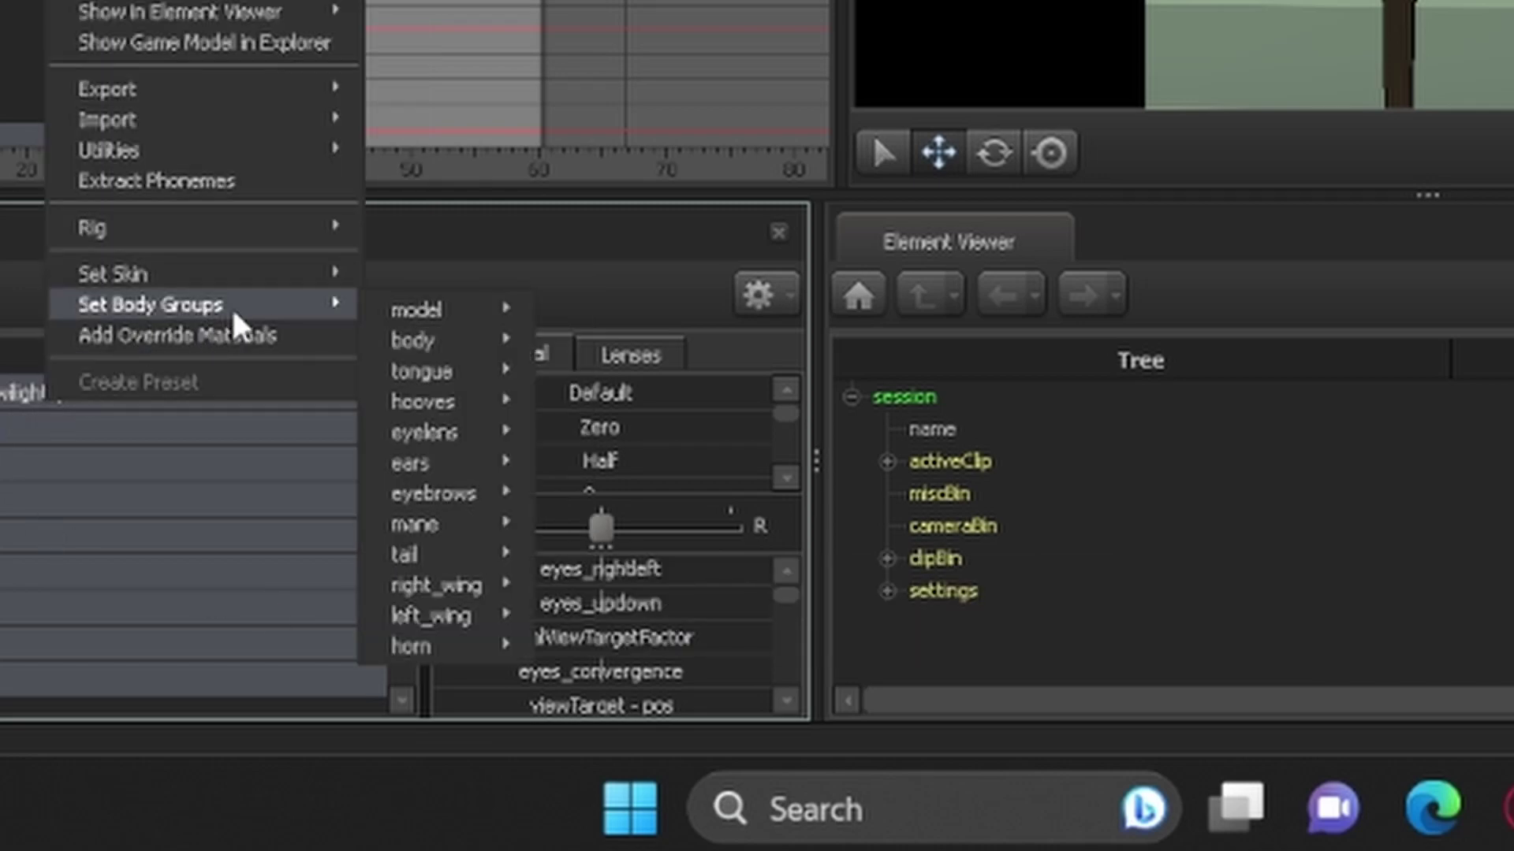
mouse_move(309, 309)
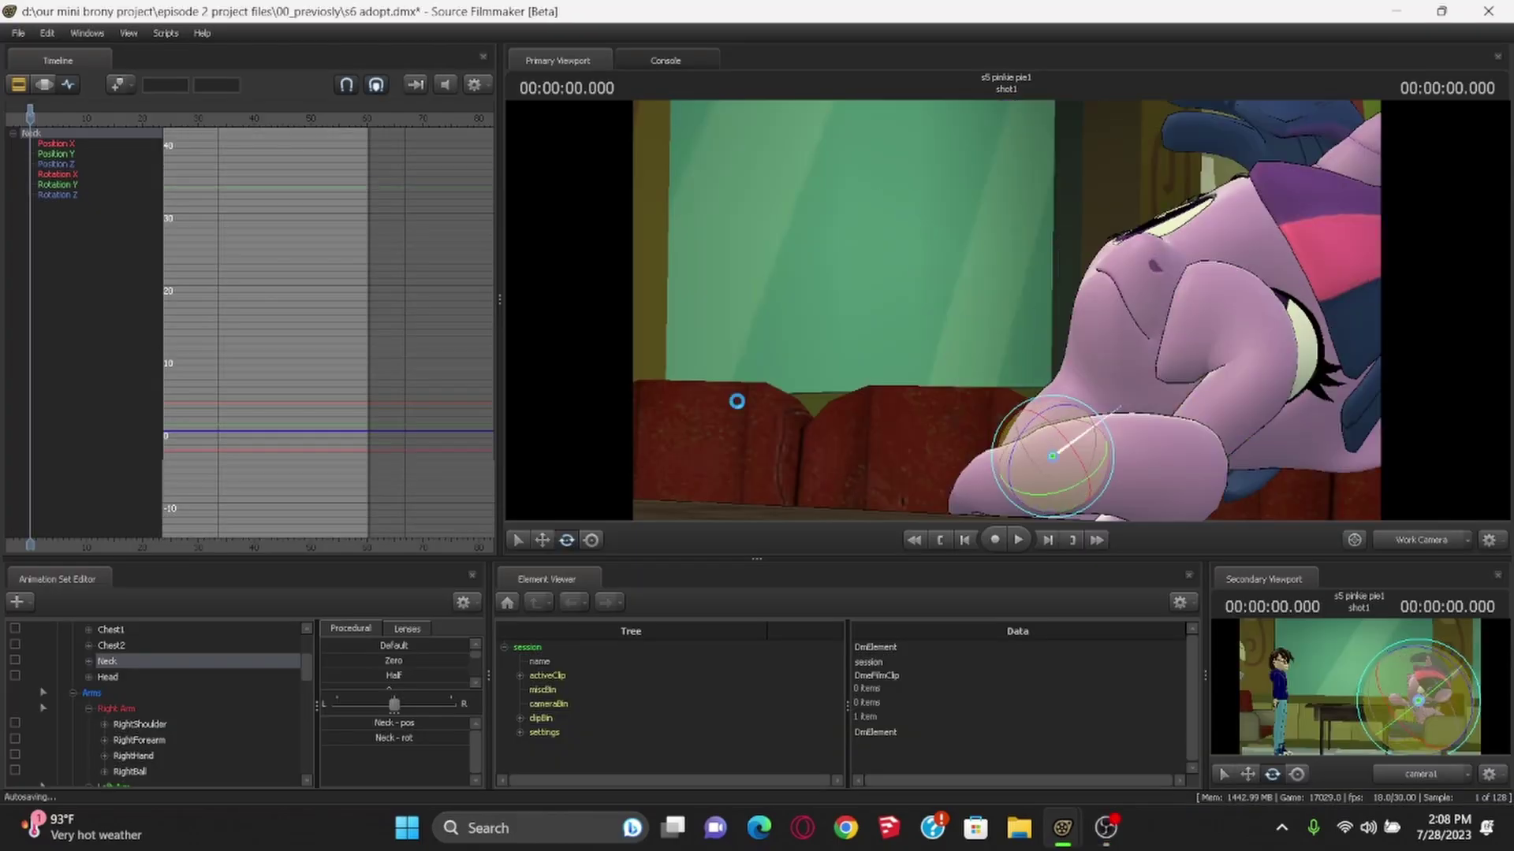
Rotate and reposition Twilight Sparkle's Neck and Head bones so her face is upright and turned across the table
mouse_move(1006, 310)
mouse_down()
mouse_move(1136, 365)
mouse_move(1013, 331)
mouse_move(1006, 309)
mouse_up()
ctrl+click(1135, 365)
key(w)
drag(1028, 390, 1064, 461)
click(1419, 540)
click(1419, 540)
key(e)
drag(1005, 310, 1300, 394)
Bend Twilight Sparkle's left front leg and reposition LeftForearm so the raised hoof supports her cheek
ctrl+click(1091, 322)
ctrl+click(757, 453)
drag(792, 484, 806, 434)
drag(806, 434, 721, 391)
drag(1006, 310, 938, 276)
drag(1045, 465, 1064, 459)
key(w)
mouse_move(1005, 310)
mouse_down()
mouse_move(1056, 299)
mouse_move(1006, 309)
mouse_up()
scroll(138, 666, up, 2)
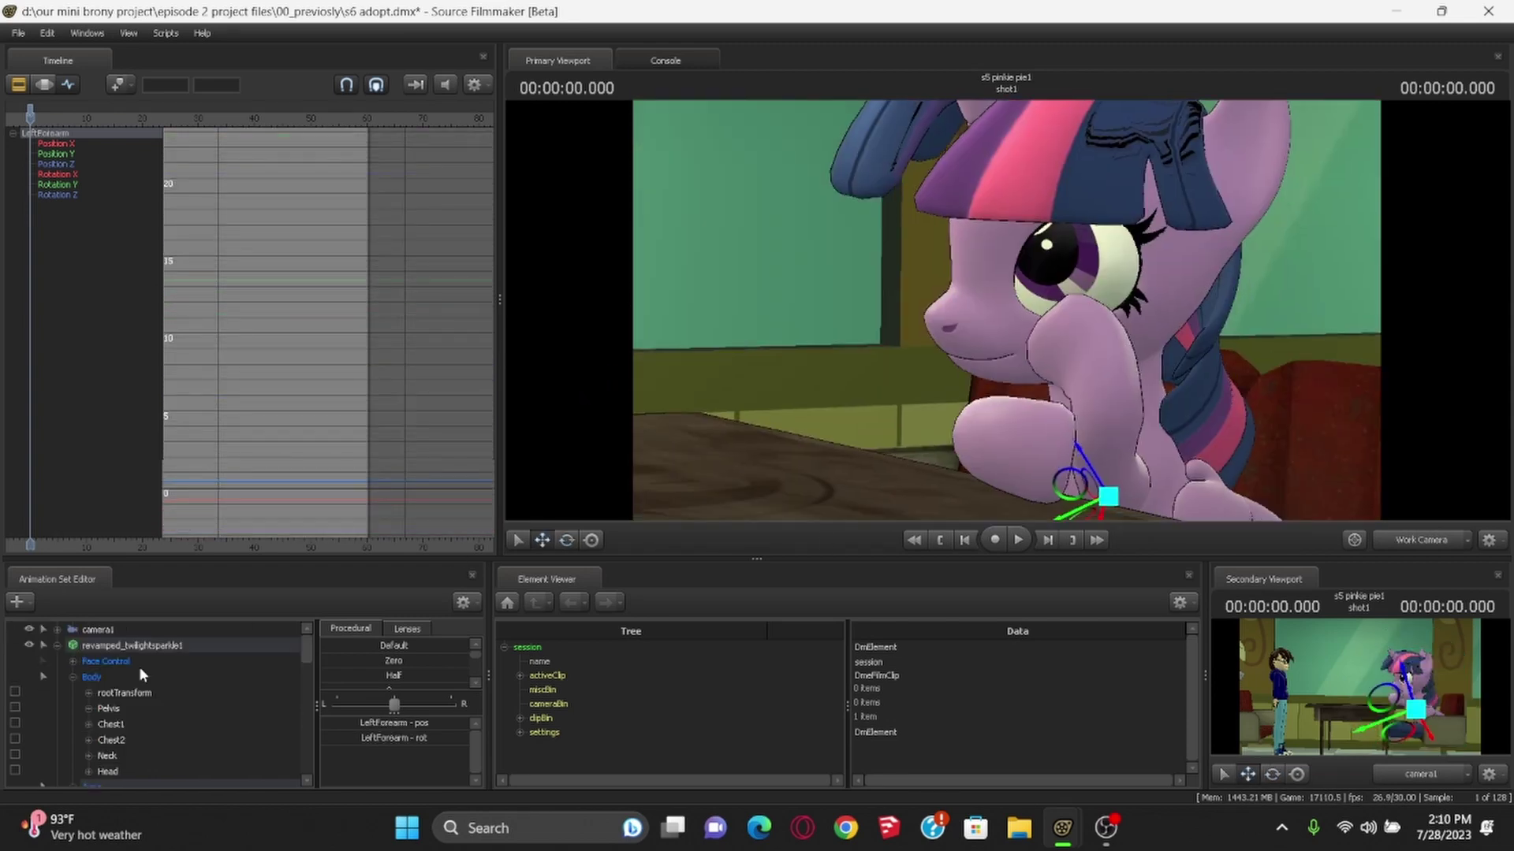
Rotate the human character's hips and knees so that his legs bend into a seated pose
click(136, 646)
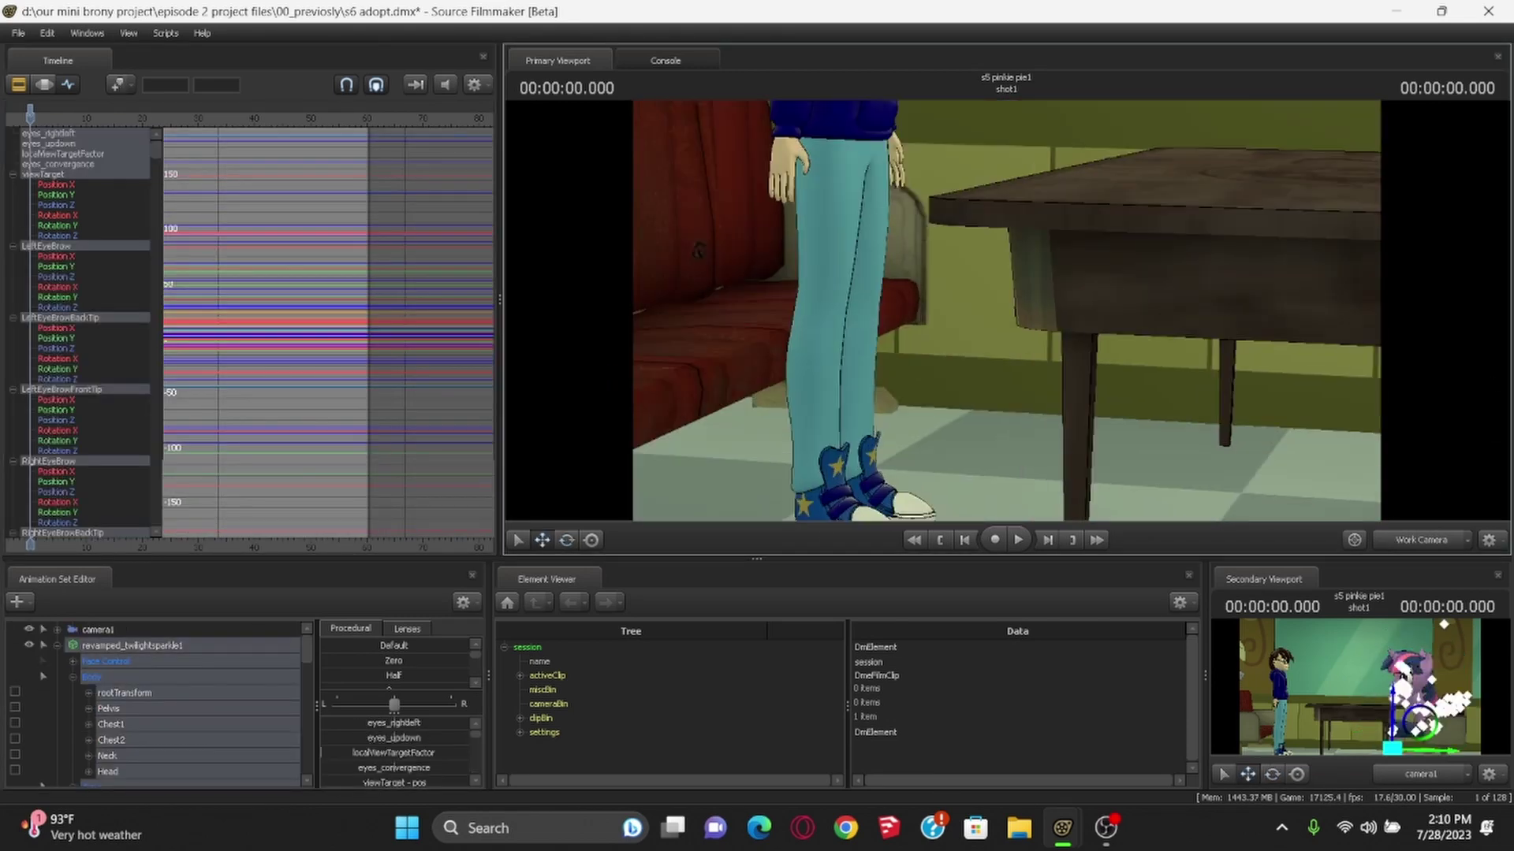
click(1053, 335)
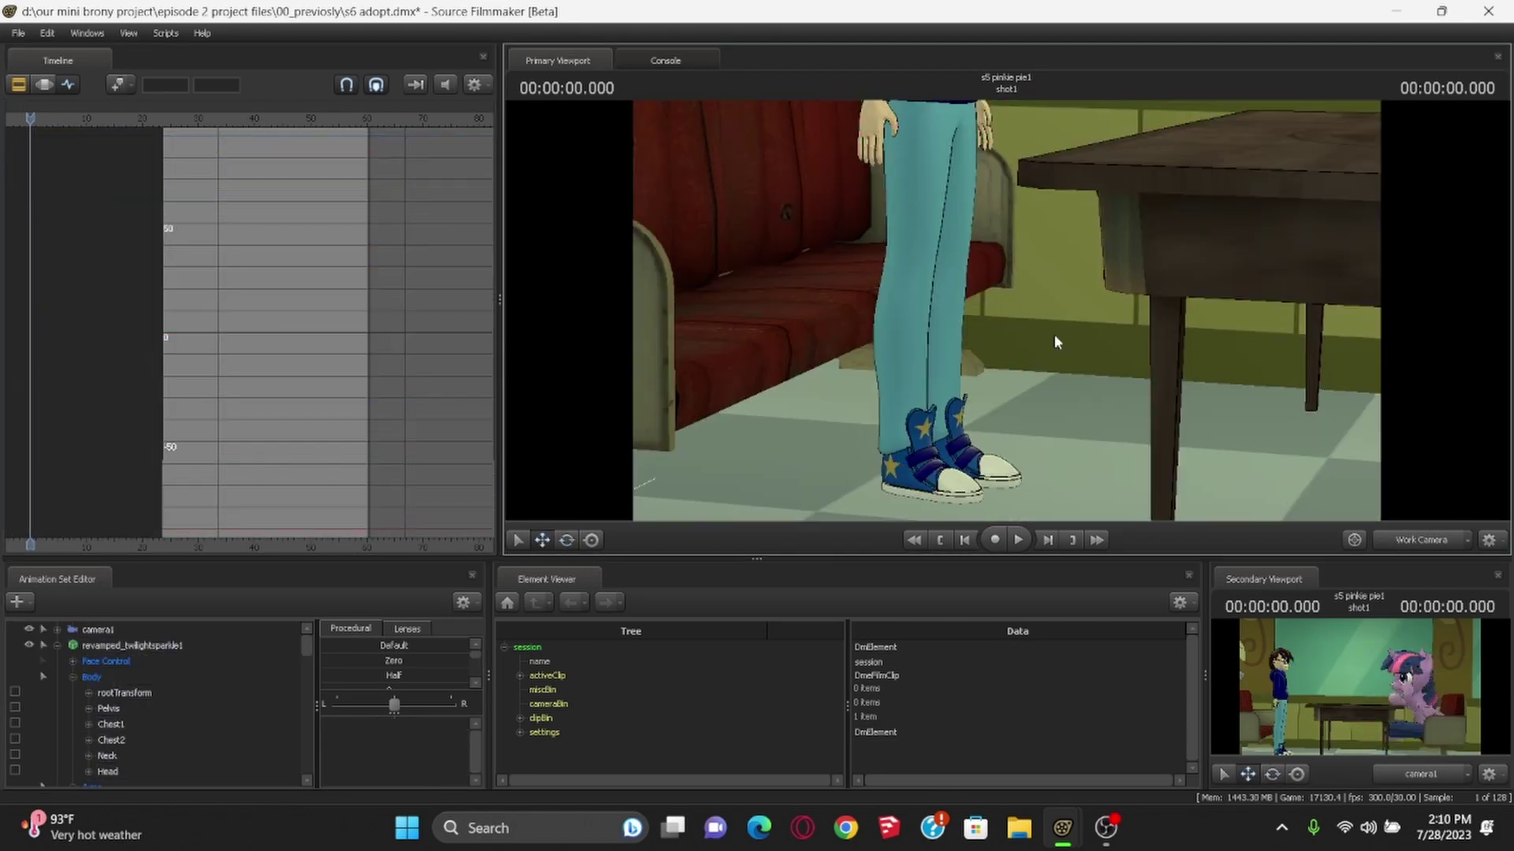
drag(968, 120, 1040, 268)
ctrl+click(945, 223)
ctrl+click(1073, 286)
drag(1033, 336, 1067, 482)
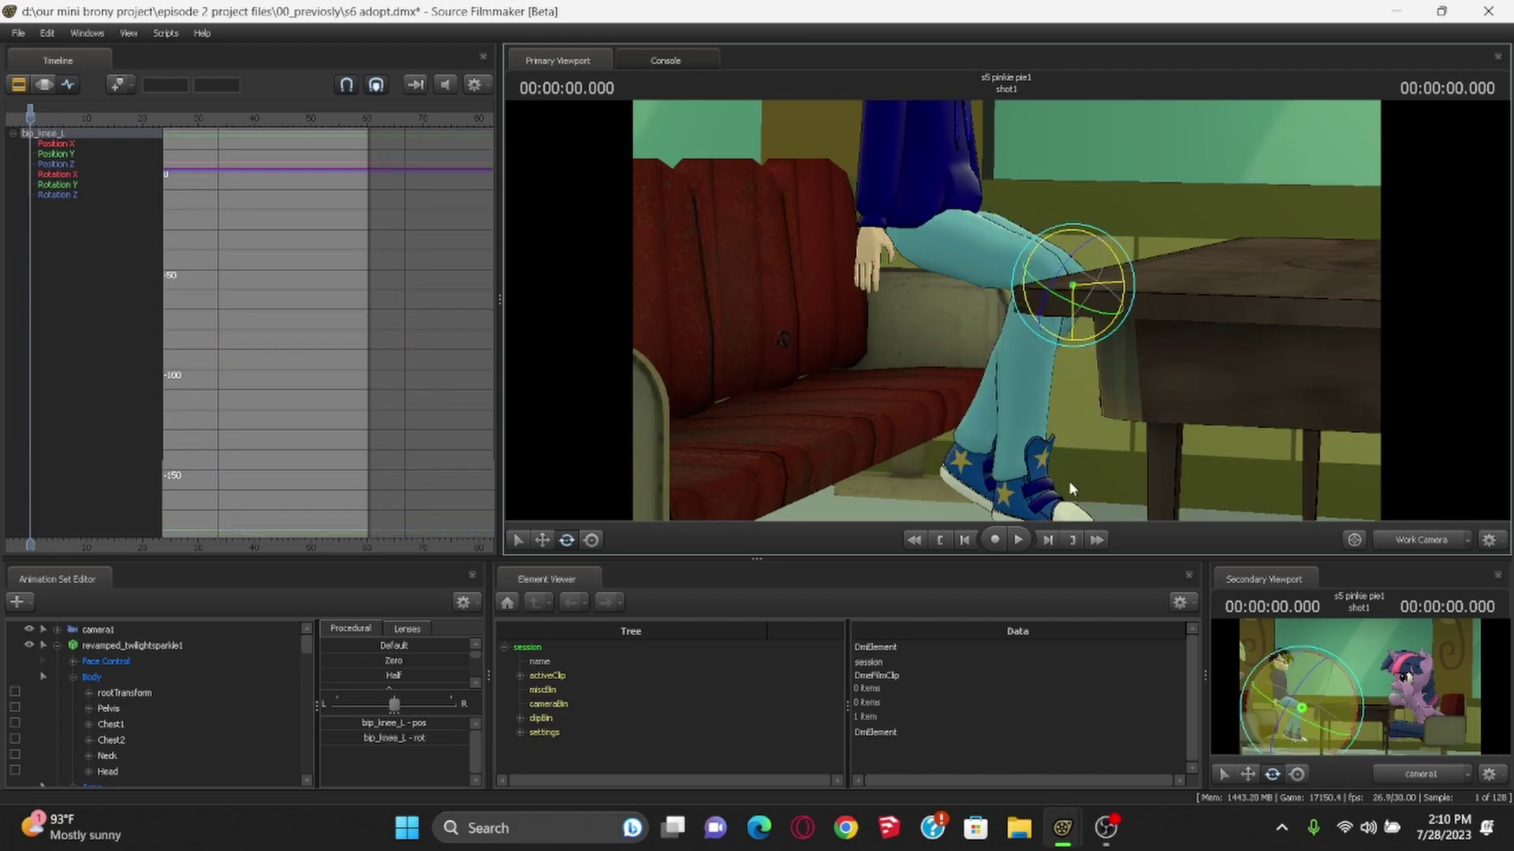
Position the human character and his bench so that he sits on it at the table opposite Twilight Sparkle
ctrl+click(931, 212)
key(w)
drag(942, 186, 1069, 359)
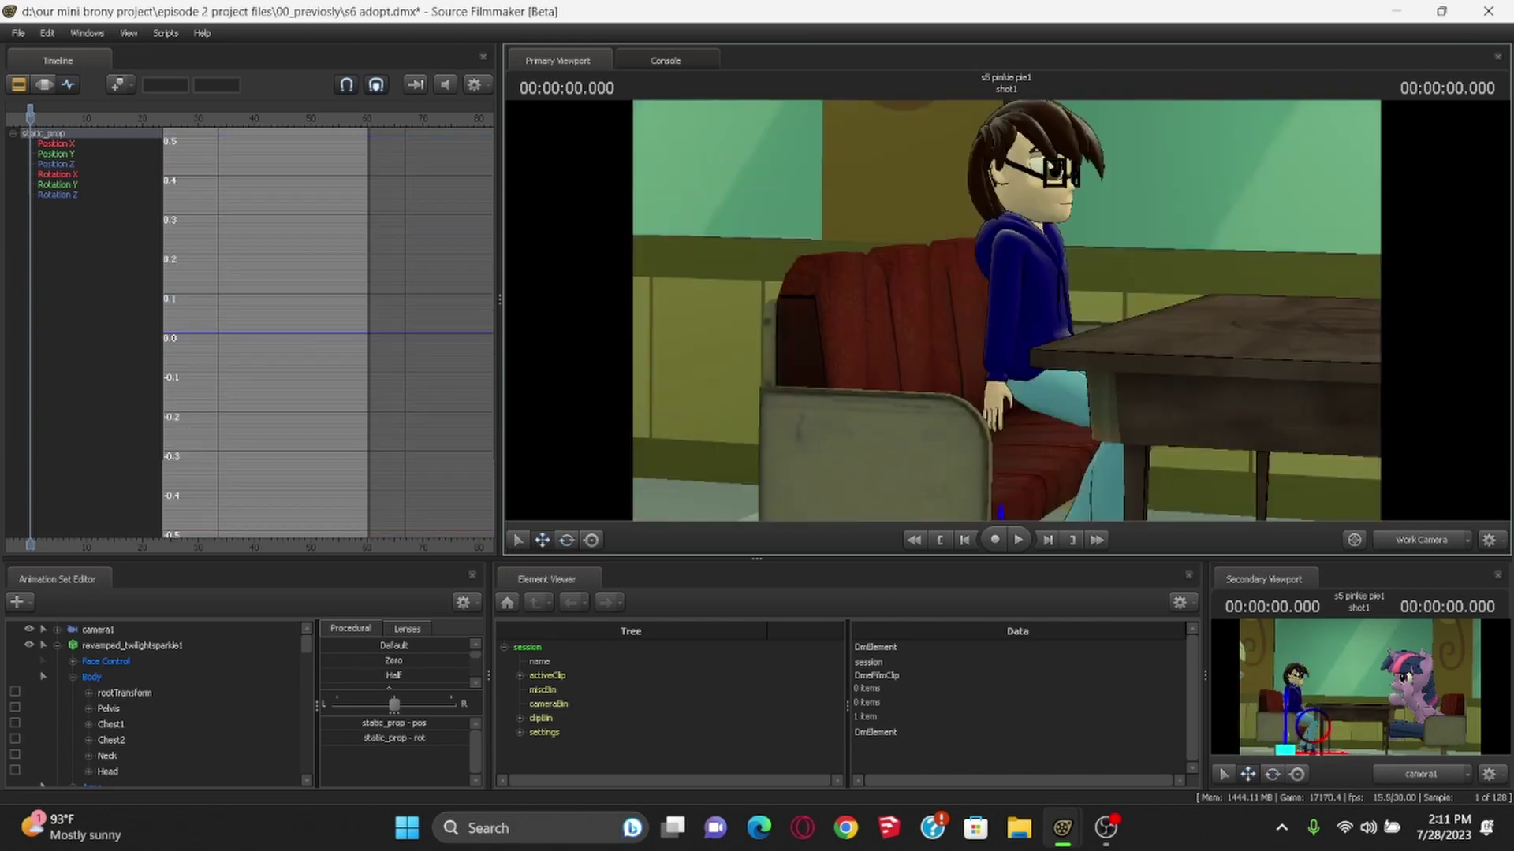
Rotate Twilight Sparkle's LeftHand bone so that the hoof sits closer against her chin
click(1066, 319)
drag(1082, 331, 1065, 332)
ctrl+click(1057, 358)
drag(1049, 400, 1107, 369)
ctrl+click(1054, 314)
ctrl+click(1056, 358)
ctrl+click(1093, 315)
ctrl+click(1058, 358)
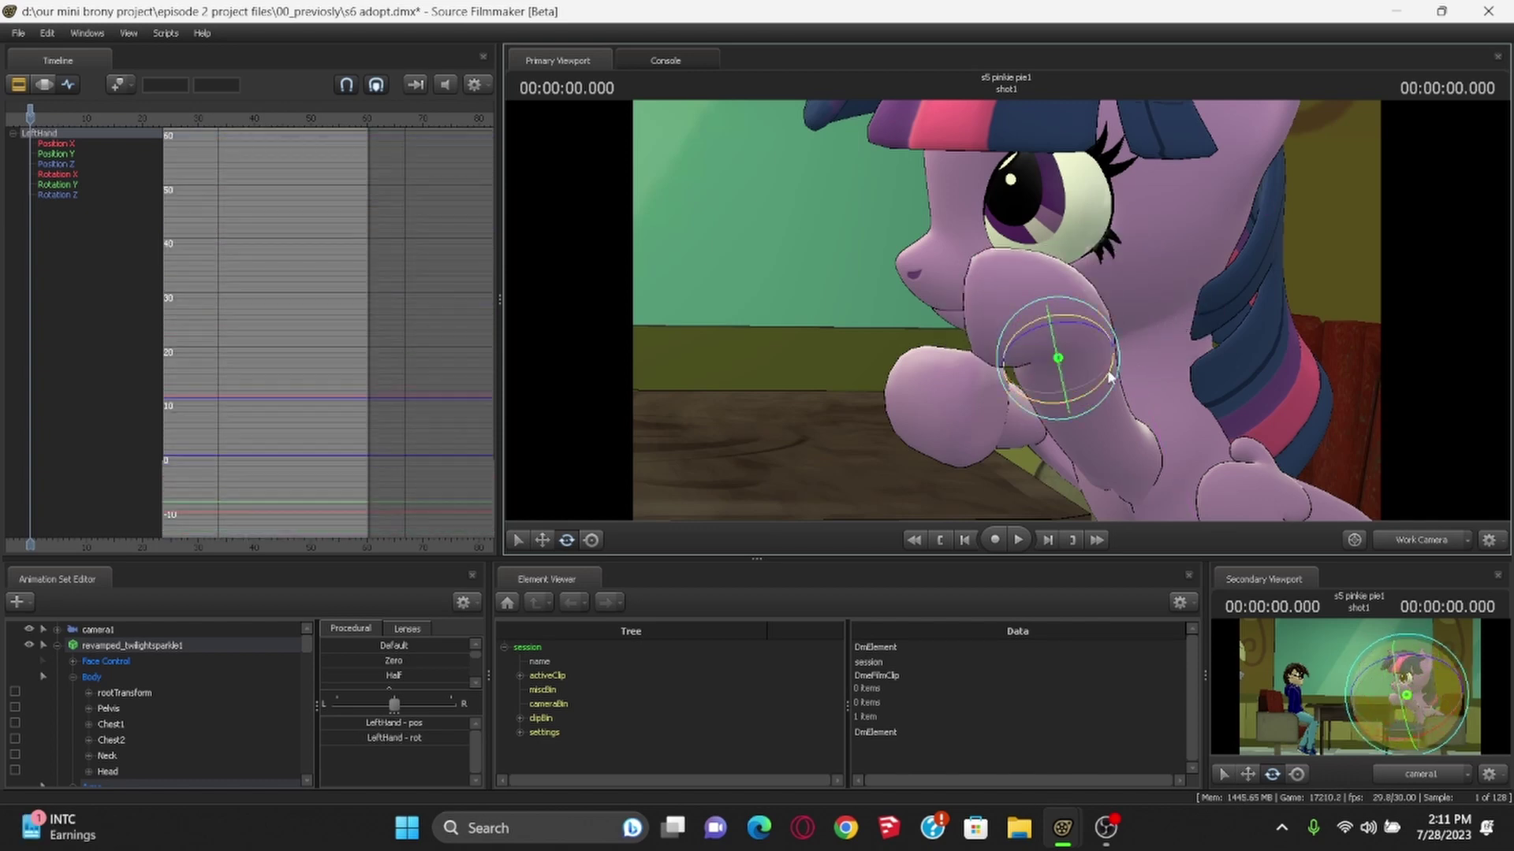
Refine the bend of Twilight Sparkle's front legs and head so her chin leans on the raised hoof
ctrl+click(1113, 473)
ctrl+click(1153, 285)
drag(1135, 432, 1229, 260)
ctrl+click(1150, 287)
ctrl+click(1148, 250)
key(w)
key(e)
drag(1126, 315, 1117, 280)
Rotate the human character's shoulders and elbows so that both forearms bend forward over the tabletop
click(132, 645)
drag(1006, 311, 769, 311)
ctrl+click(837, 322)
alt+drag(893, 201, 789, 213)
ctrl+click(1066, 370)
drag(1100, 339, 1068, 421)
drag(993, 355, 1051, 288)
ctrl+click(867, 457)
drag(840, 419, 885, 434)
drag(946, 347, 919, 432)
Rotate the human character's bip_spine_0 and readjust both arms so the hands rest together on the table
ctrl+click(892, 453)
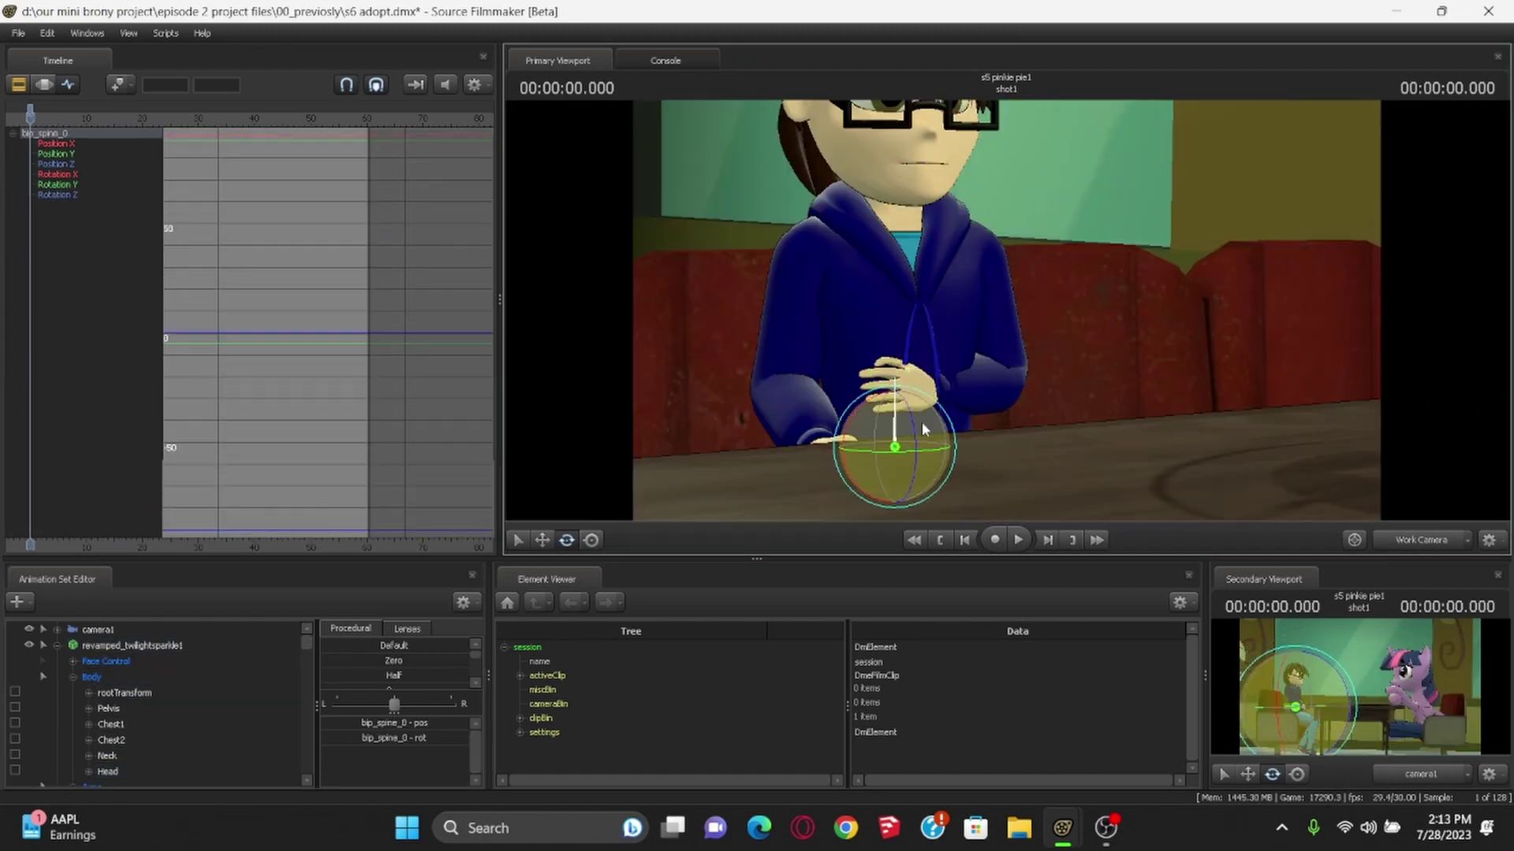
ctrl+click(821, 251)
drag(859, 268, 845, 243)
ctrl+click(810, 396)
drag(771, 368, 810, 355)
ctrl+click(993, 263)
drag(1036, 269, 1023, 235)
Turn the human character's bip_head and fine-tune the rotation of his arm on the table
ctrl+click(914, 193)
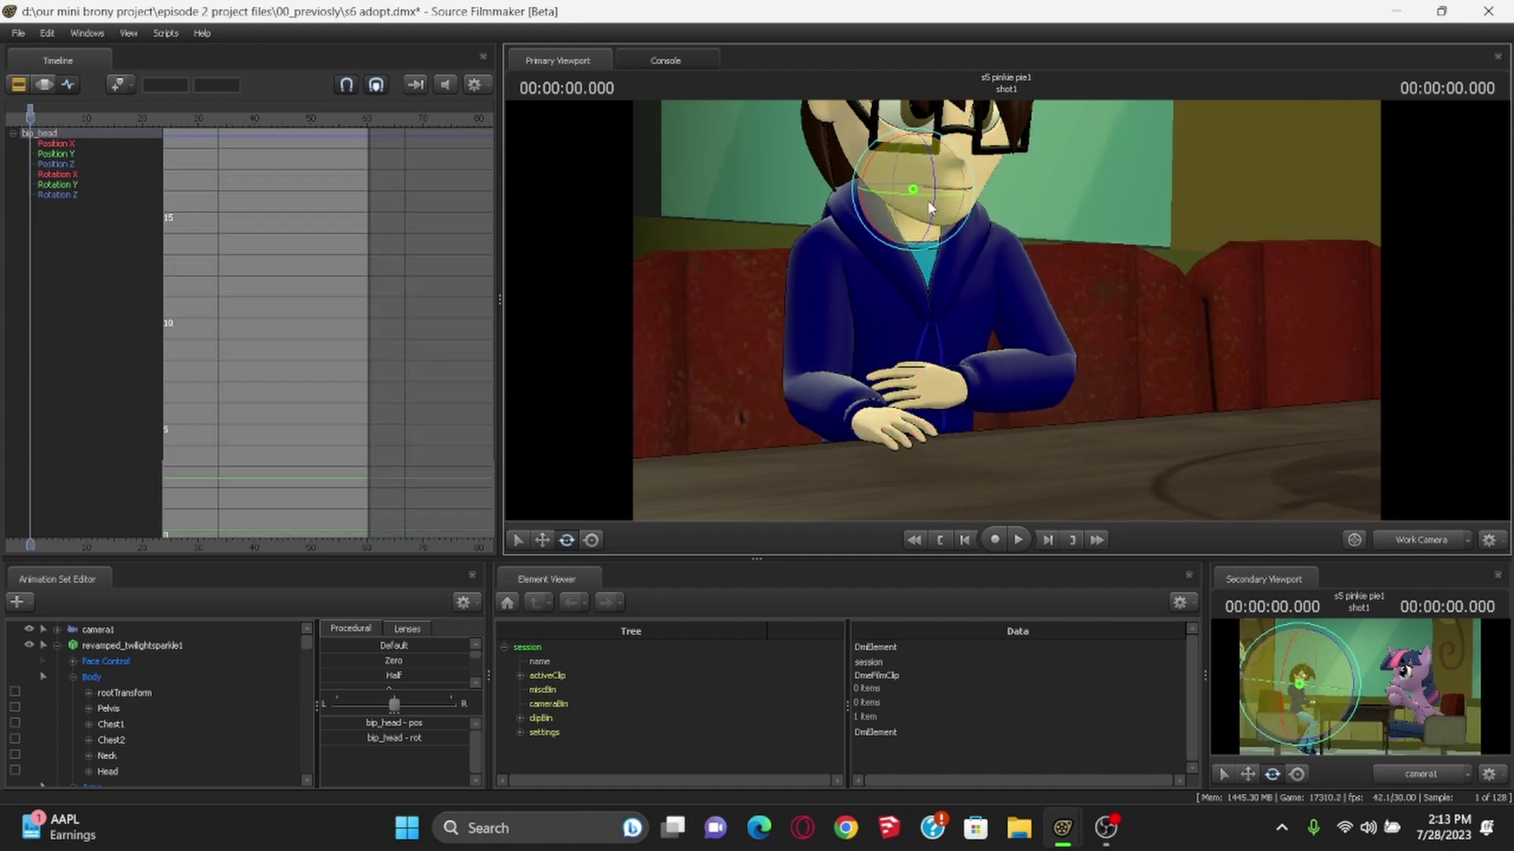
drag(929, 203, 934, 217)
drag(996, 460, 994, 396)
ctrl+click(1052, 442)
ctrl+click(984, 315)
drag(1023, 315, 1017, 337)
Save the session and collapse the expanded animation sets
click(58, 645)
click(100, 661)
key(ctrl+s)
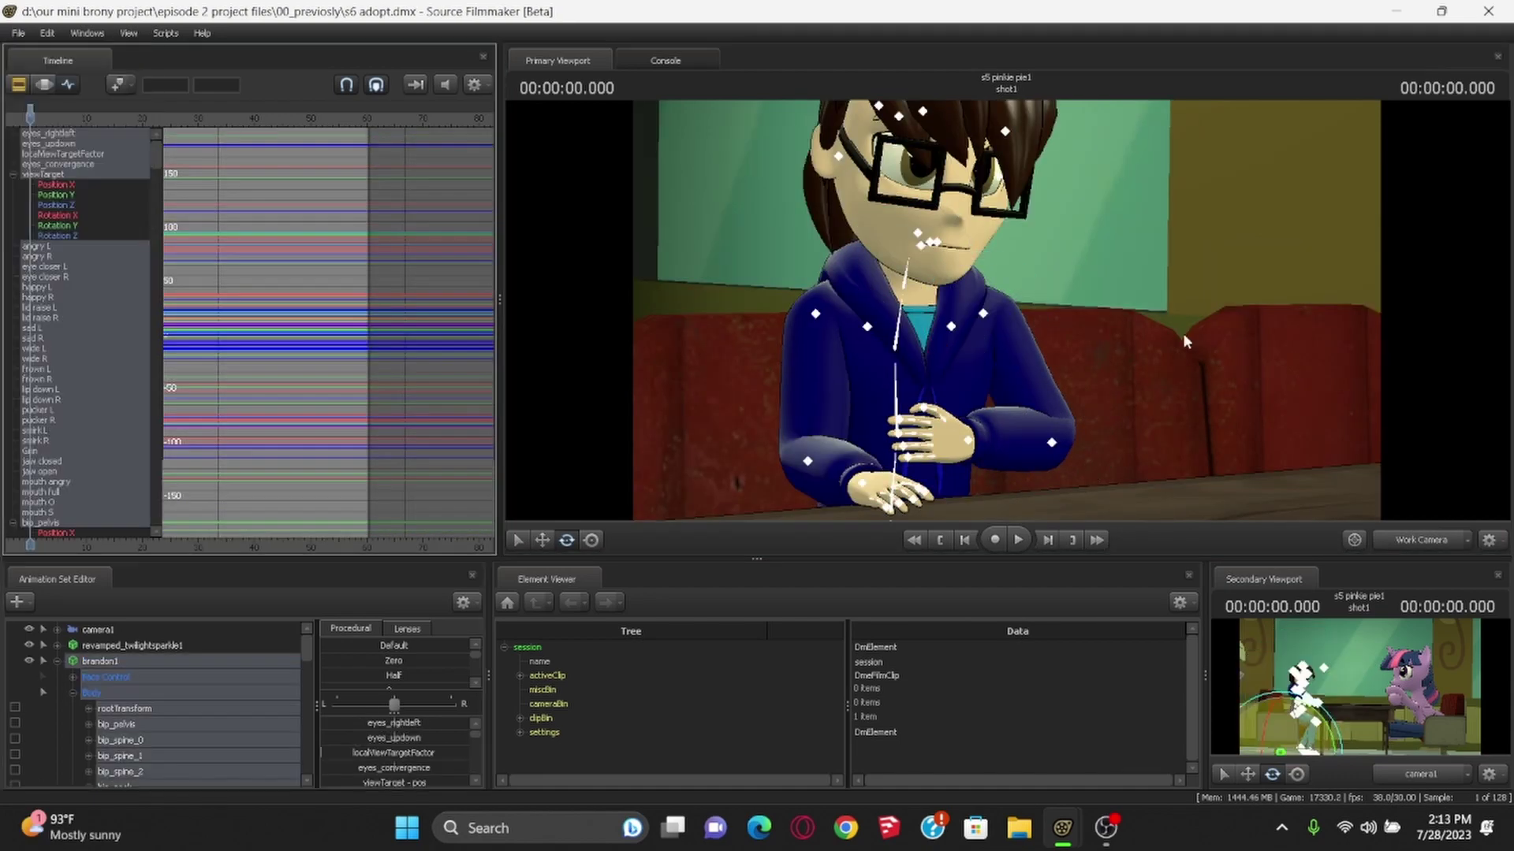
drag(1185, 341, 1064, 310)
click(57, 661)
click(57, 725)
click(126, 740)
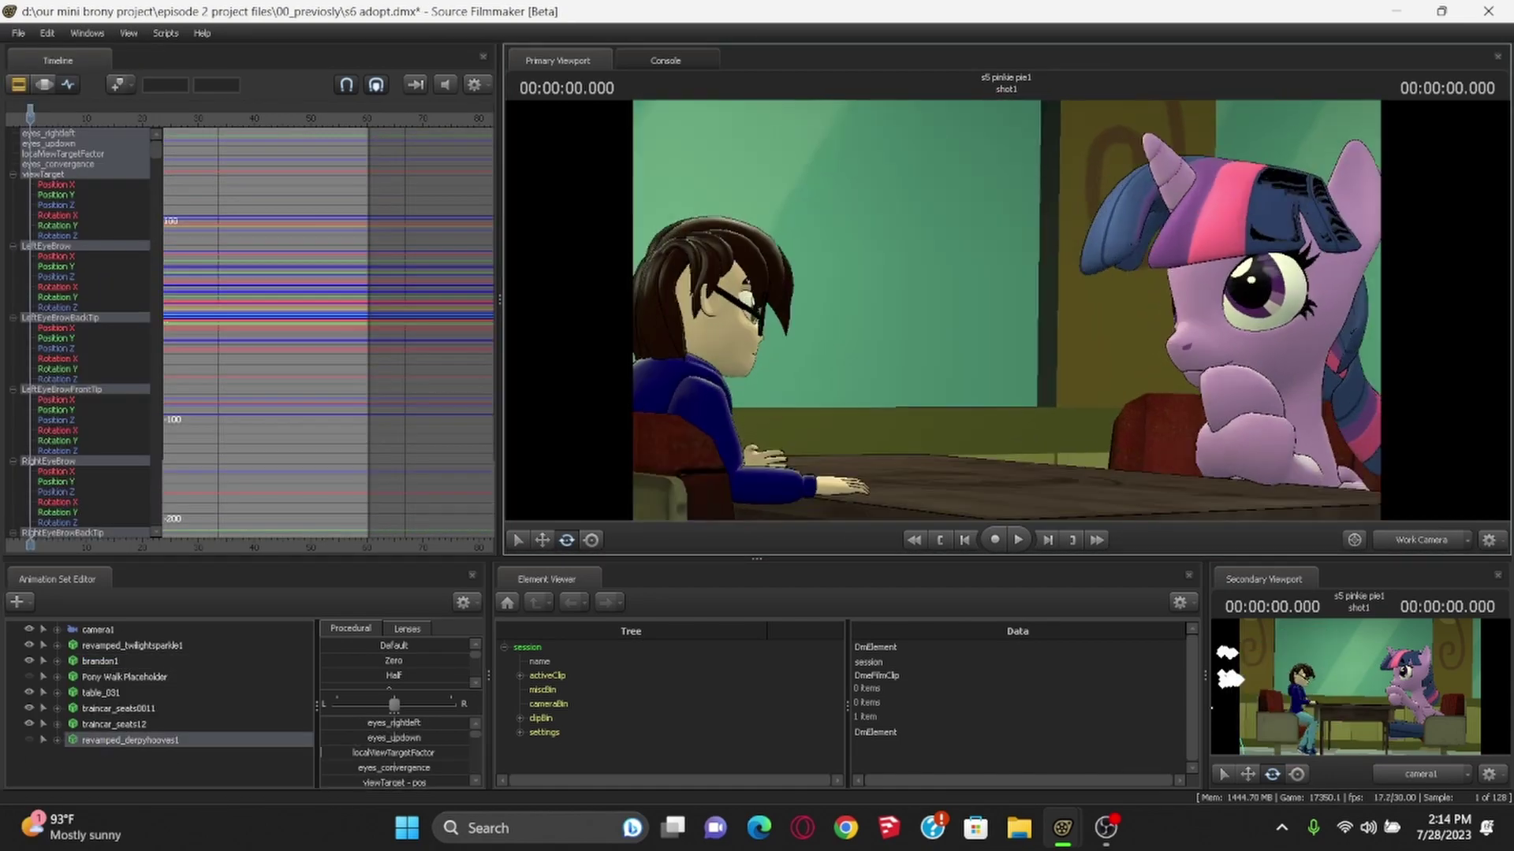
Tilt Twilight Sparkle's head slightly and bring up the human character's Lower Face controls
ctrl+click(1270, 358)
drag(1305, 346, 1293, 386)
click(57, 645)
click(57, 661)
click(126, 739)
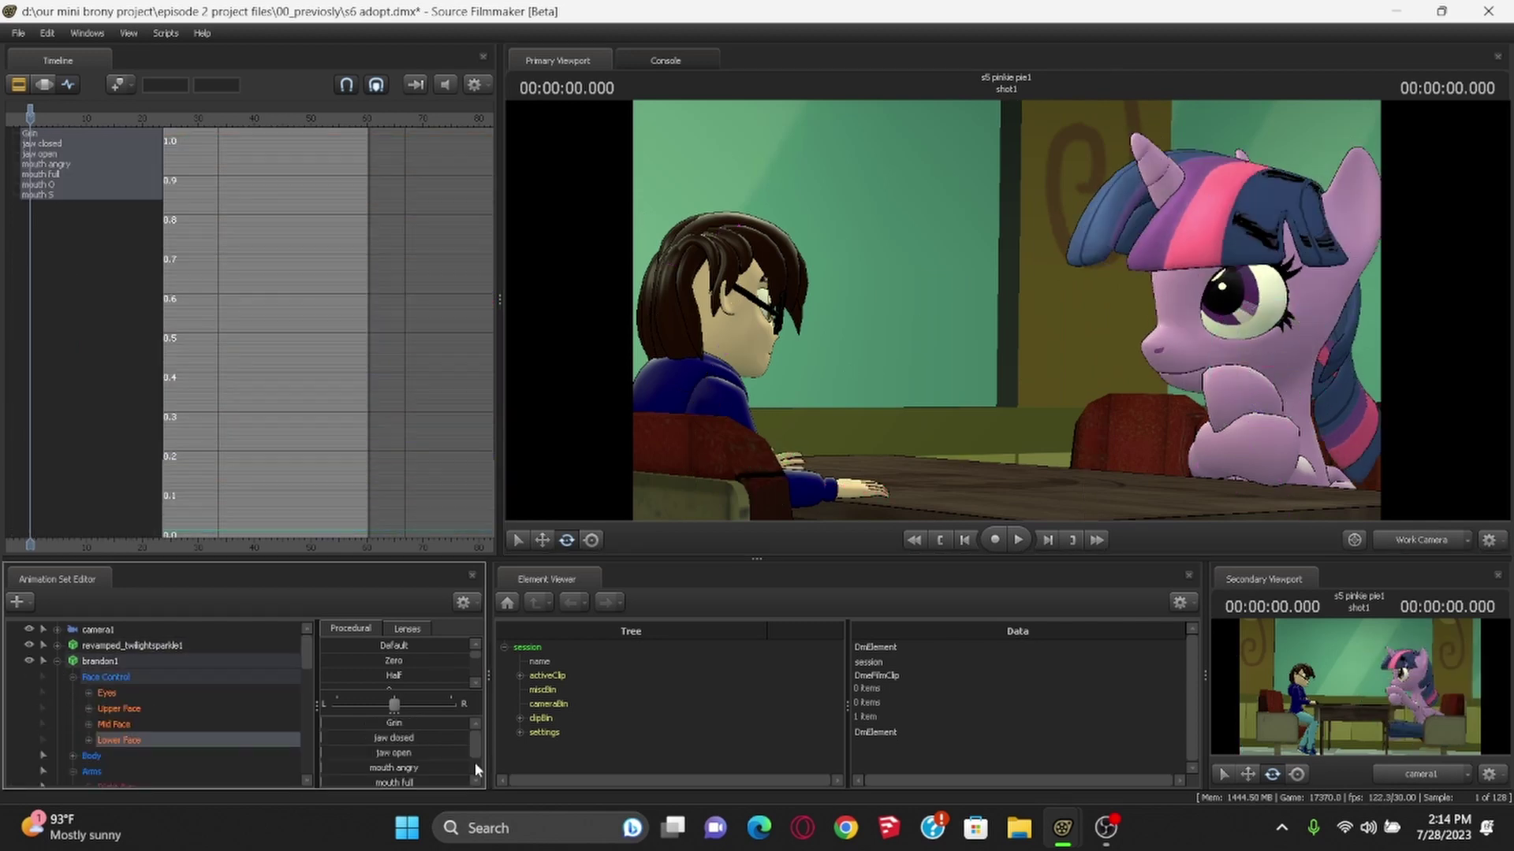
Through the camera1 view, adjust the head rotations of Twilight Sparkle and the human character so they face each other
click(1429, 542)
click(1259, 277)
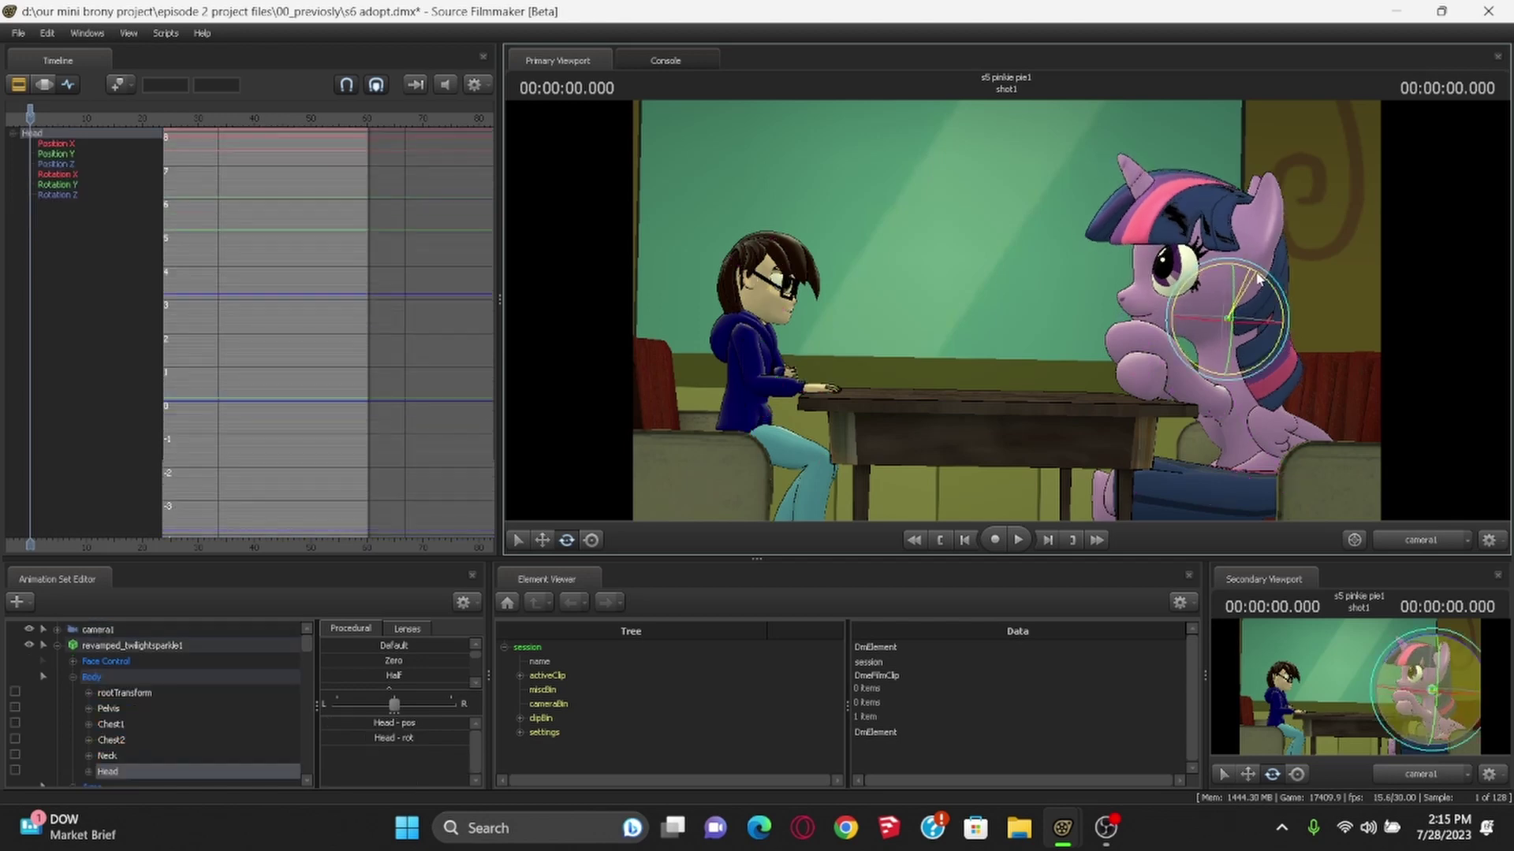
ctrl+click(776, 306)
drag(796, 309, 793, 296)
Expand the Face Control and Eyes groups of revamped_twilightsparkle1
click(57, 646)
click(58, 646)
click(73, 661)
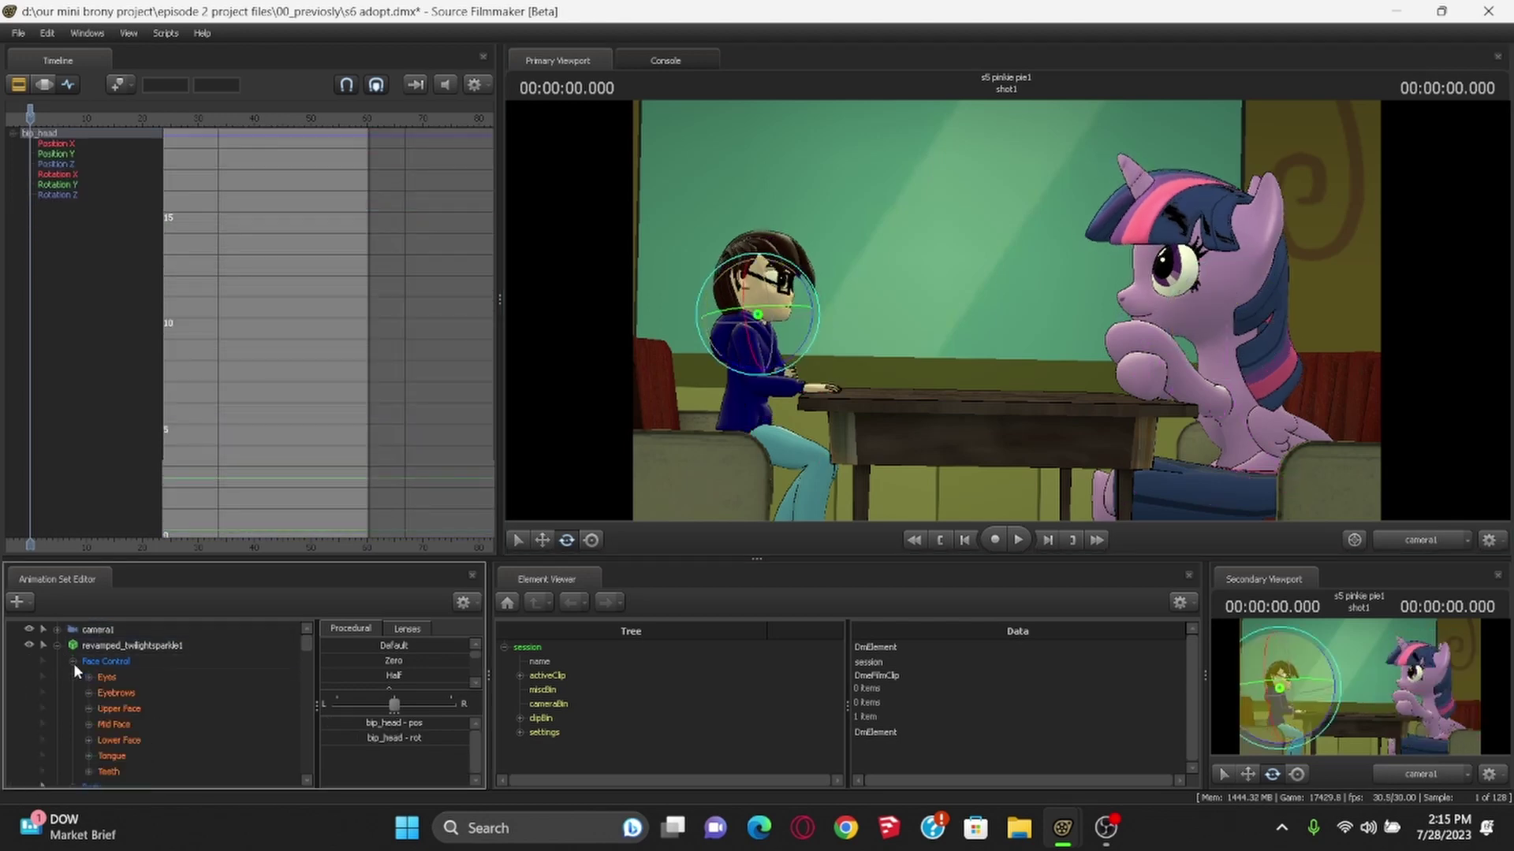
click(107, 677)
click(88, 677)
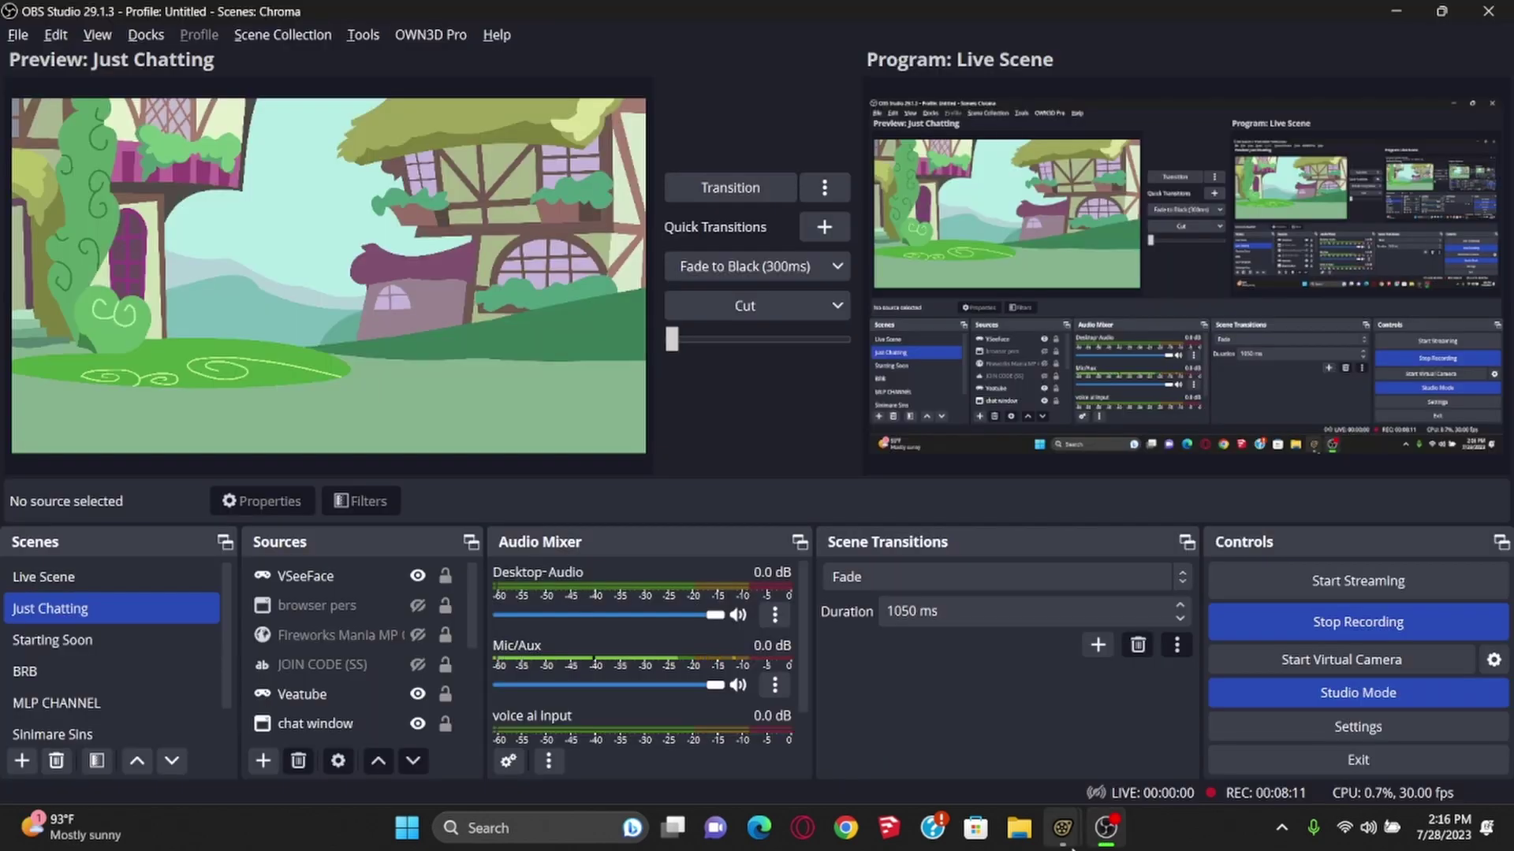
Switch back to Source Filmmaker, lower the human character's viewTarget slightly on Twilight Sparkle's face, and collapse his Eyes group
mouse_move(1063, 827)
click(1154, 753)
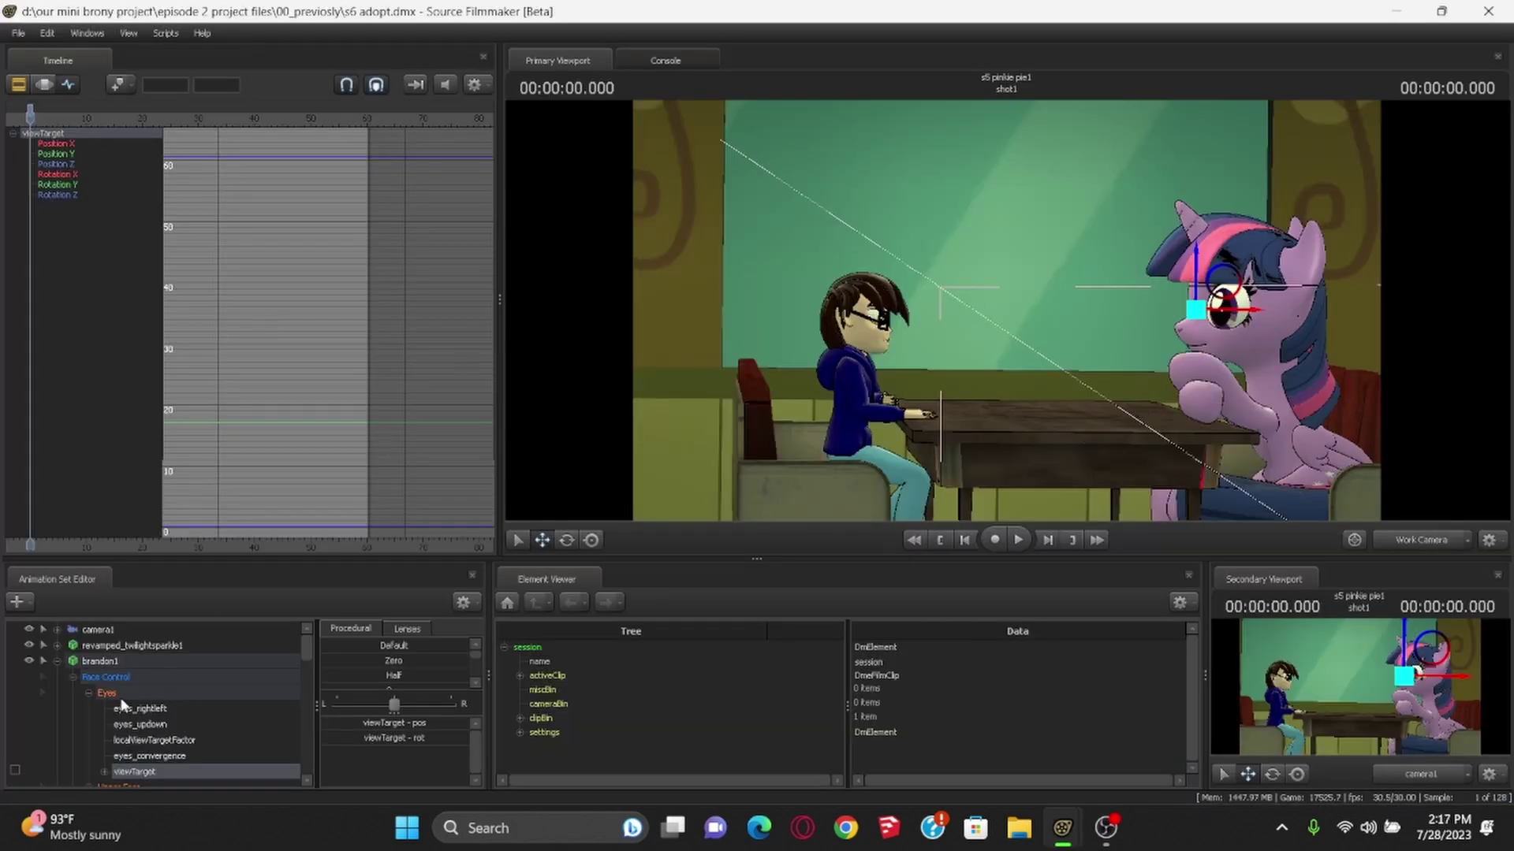
scroll(140, 738, down, 1)
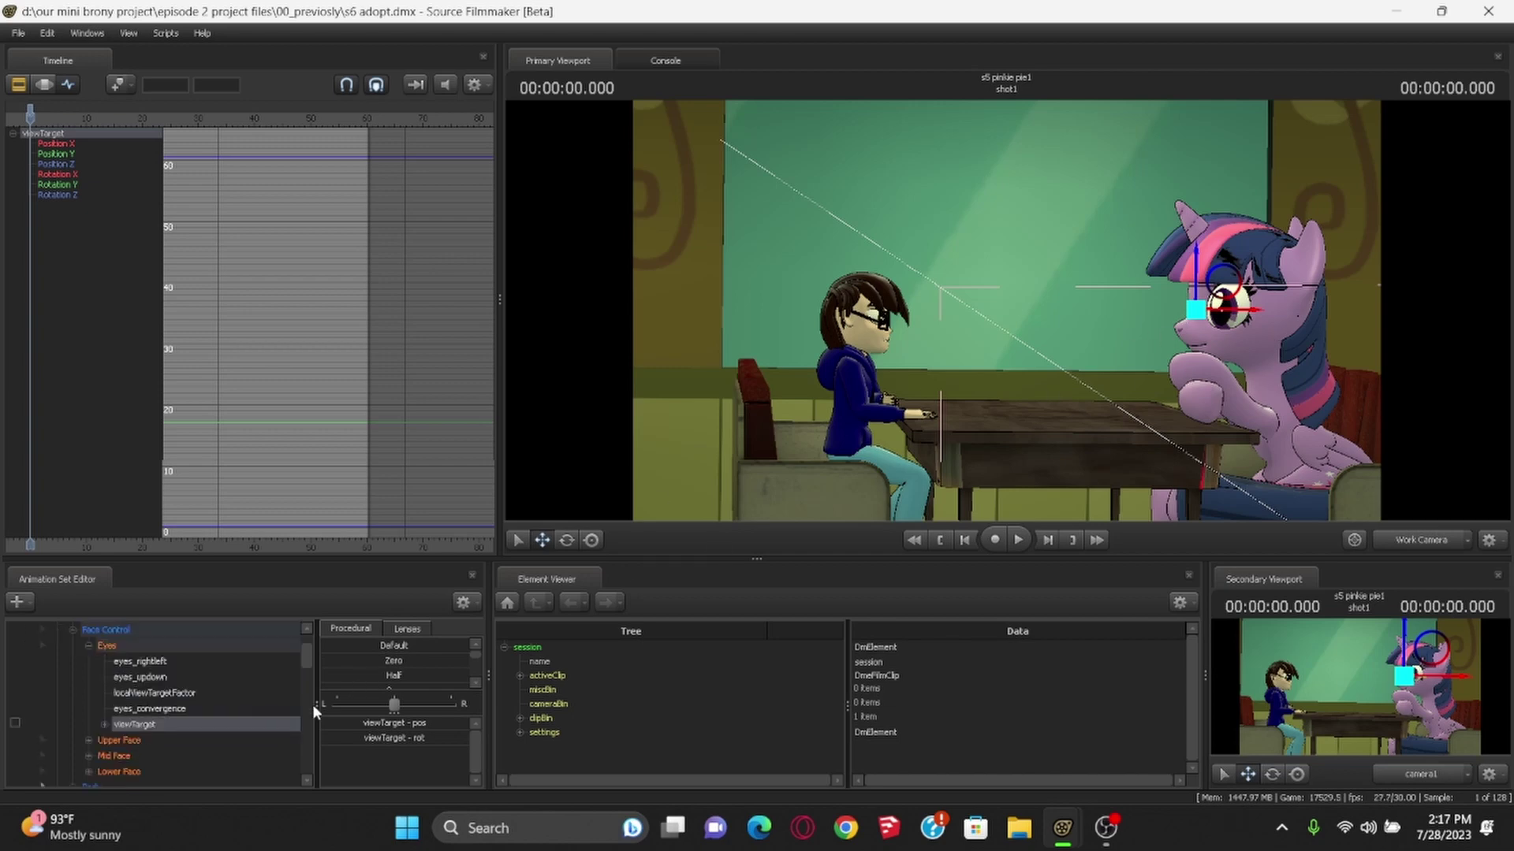
drag(1195, 309, 1035, 277)
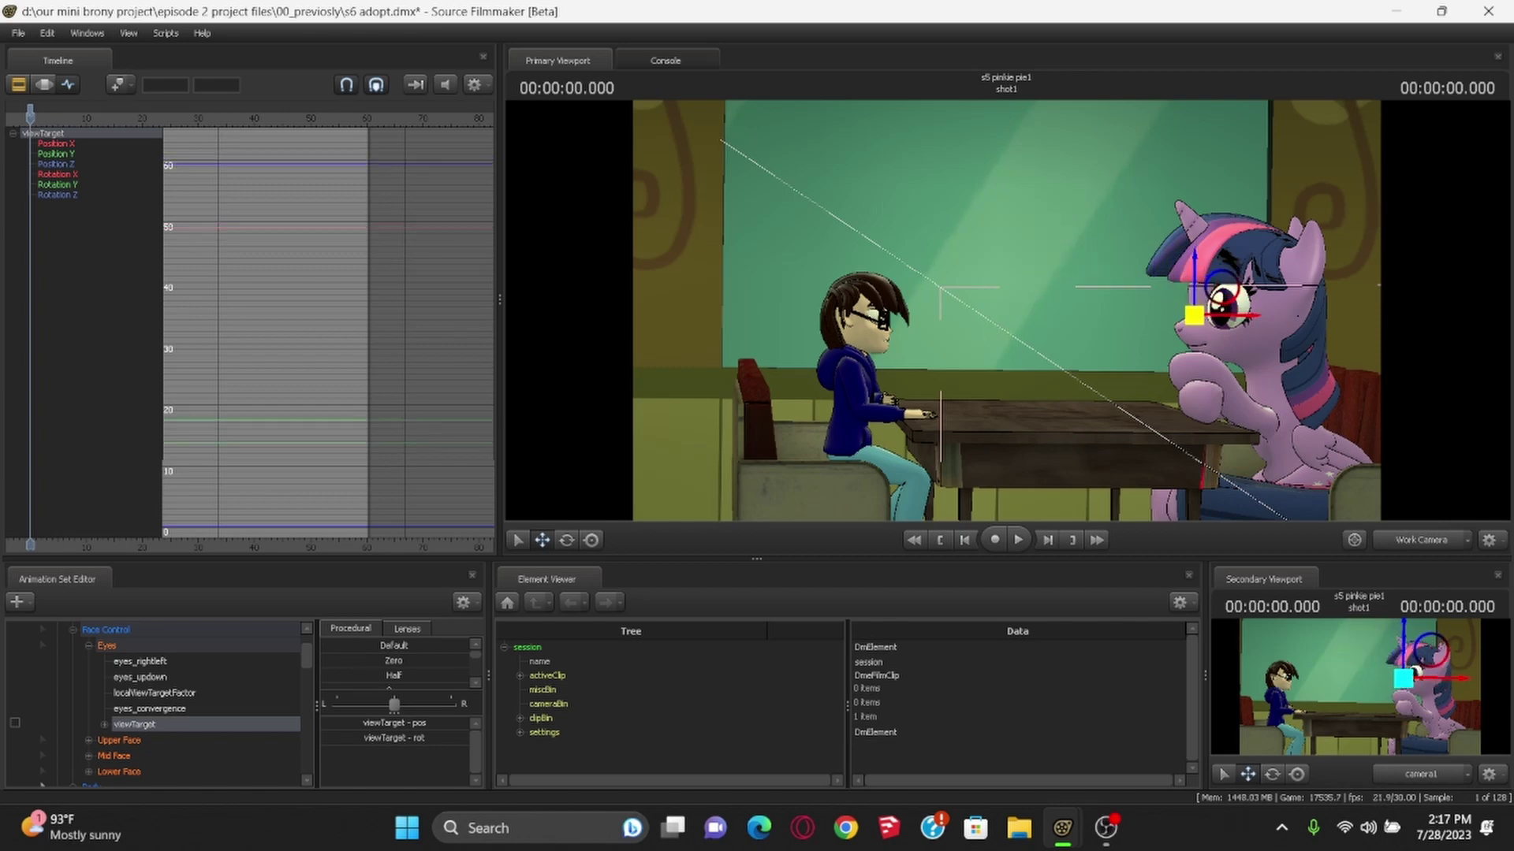
click(74, 631)
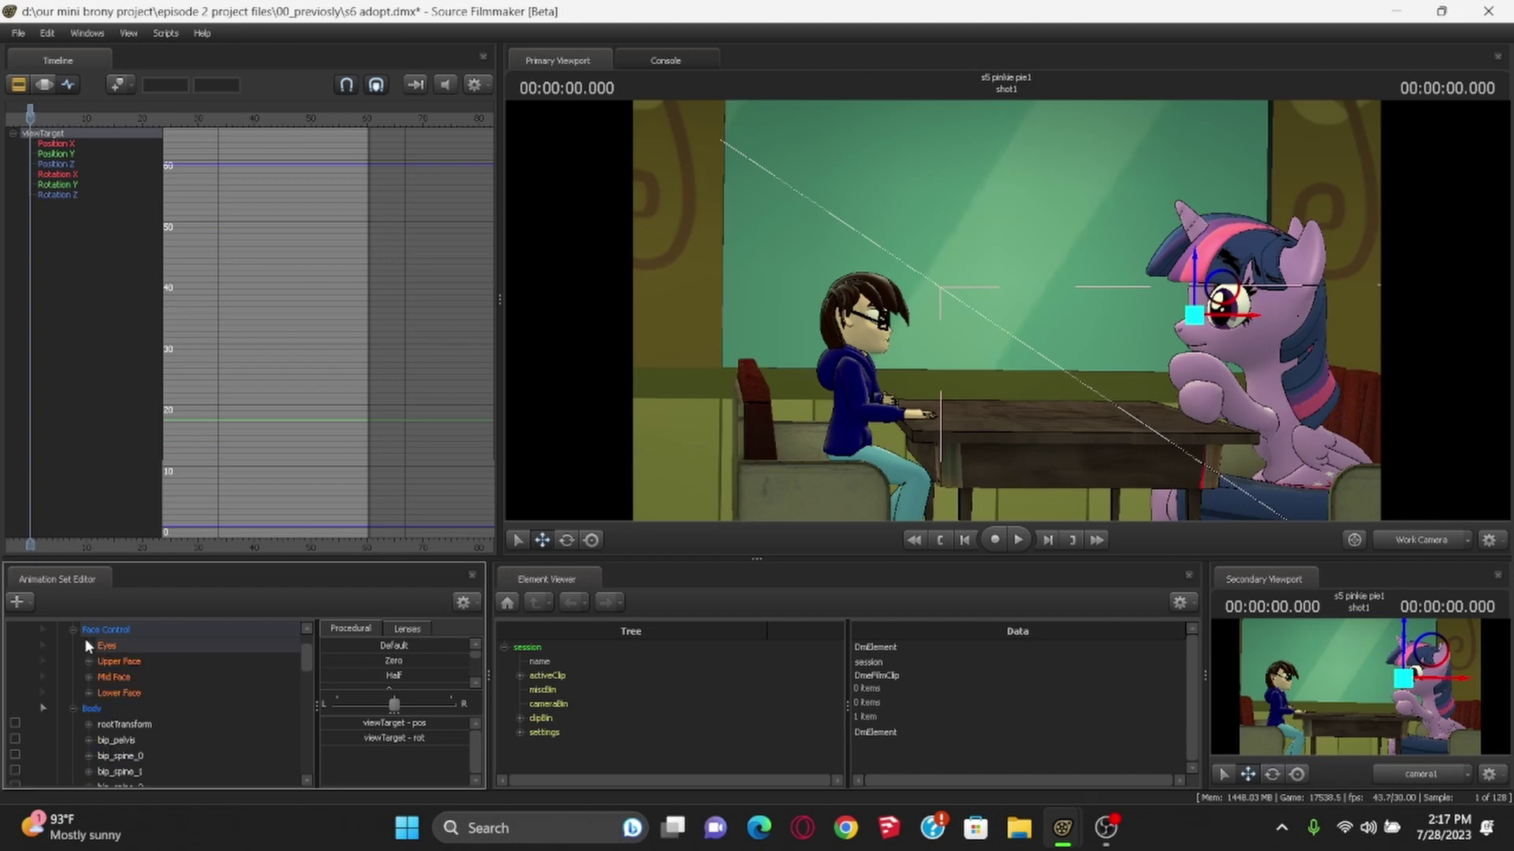
Select Twilight Sparkle's eye viewTarget and move it down onto the human character's face
ctrl+click(1279, 326)
click(1271, 384)
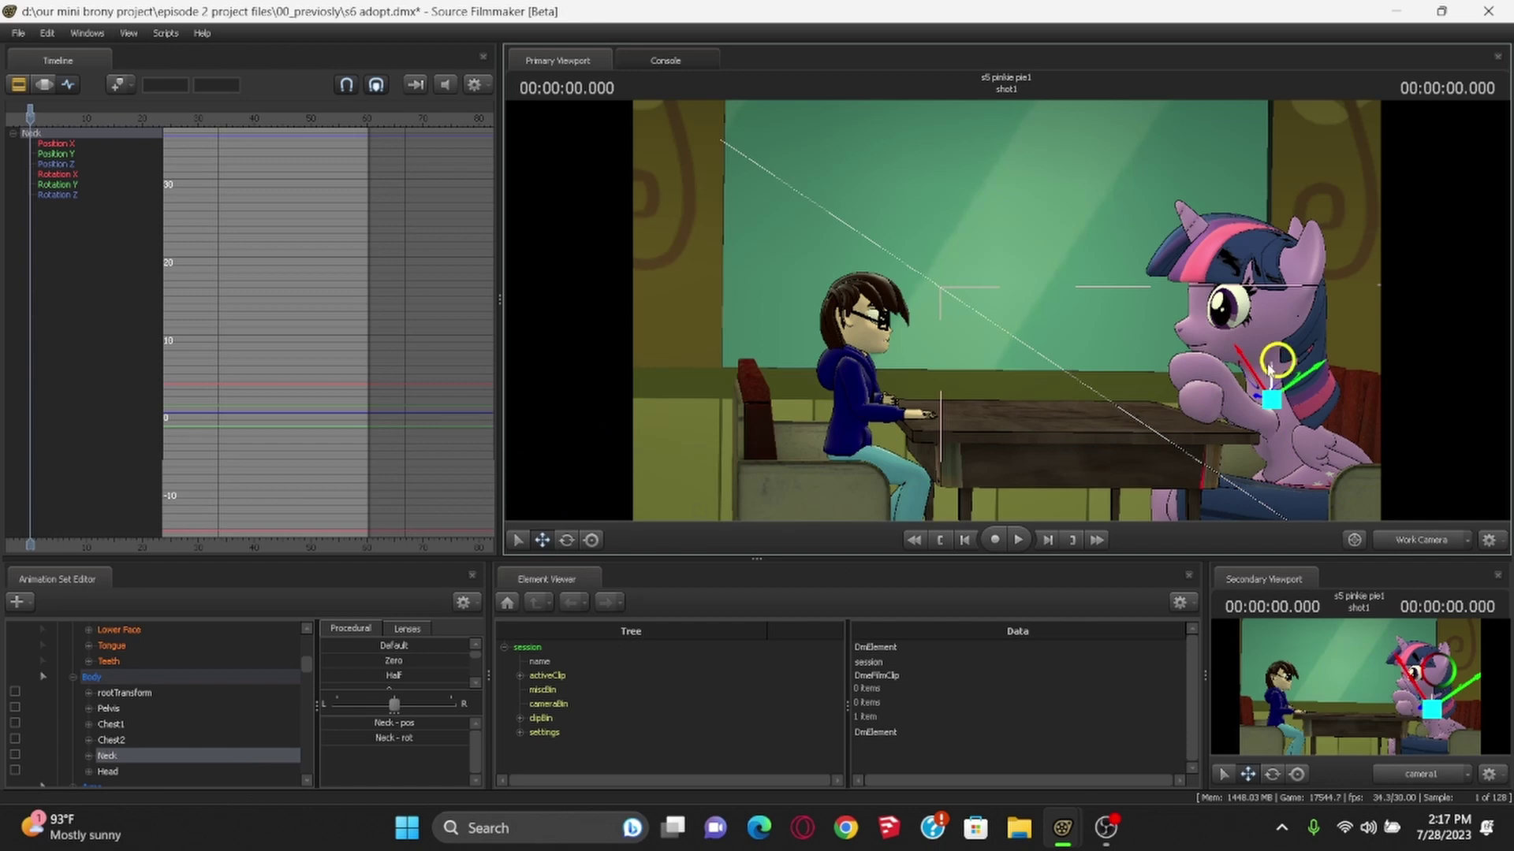
key(ctrl)
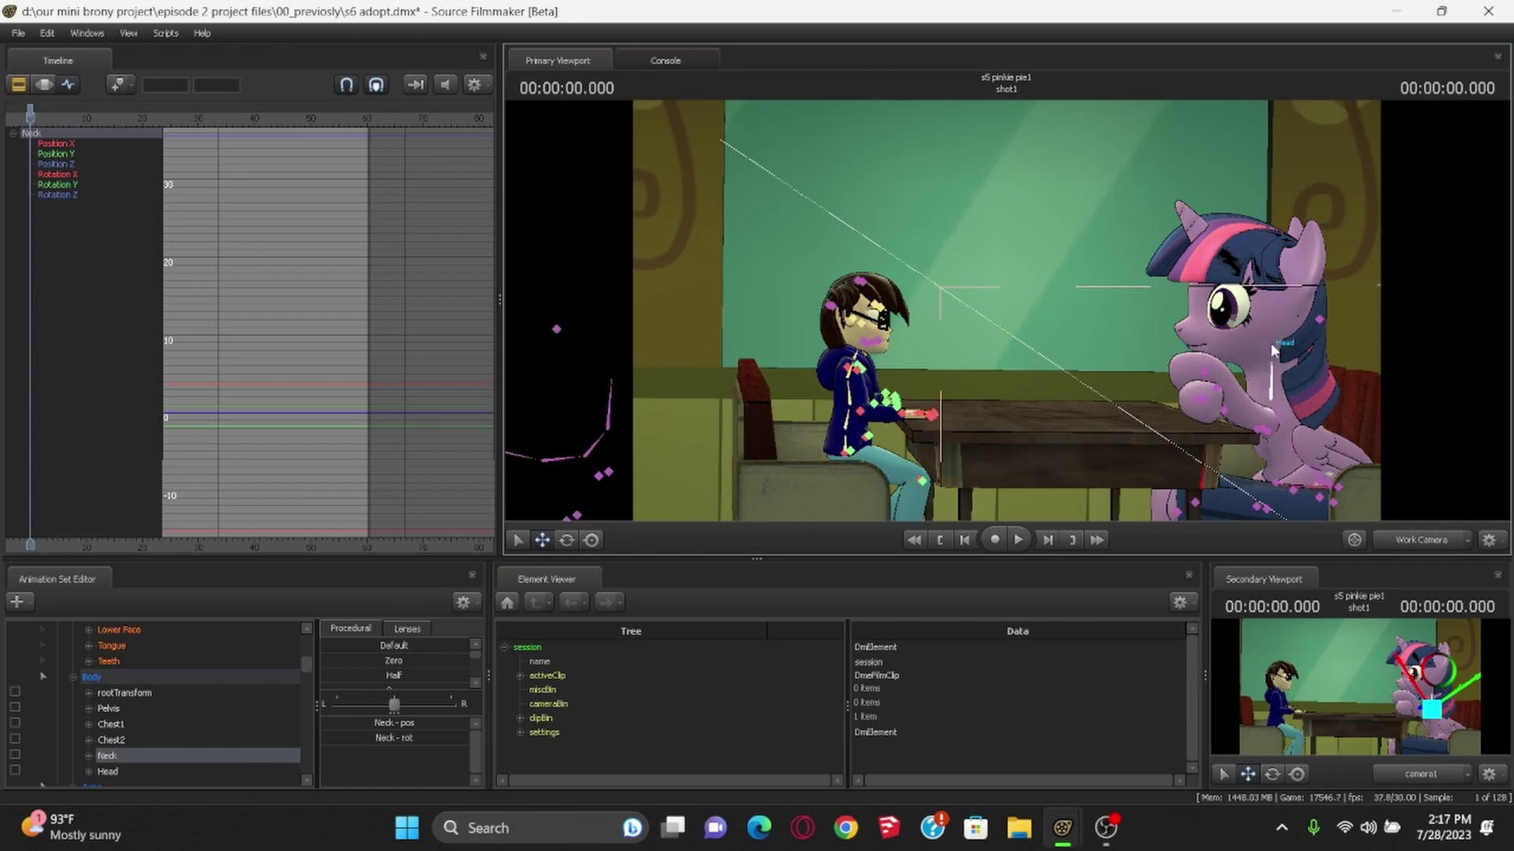
key(q)
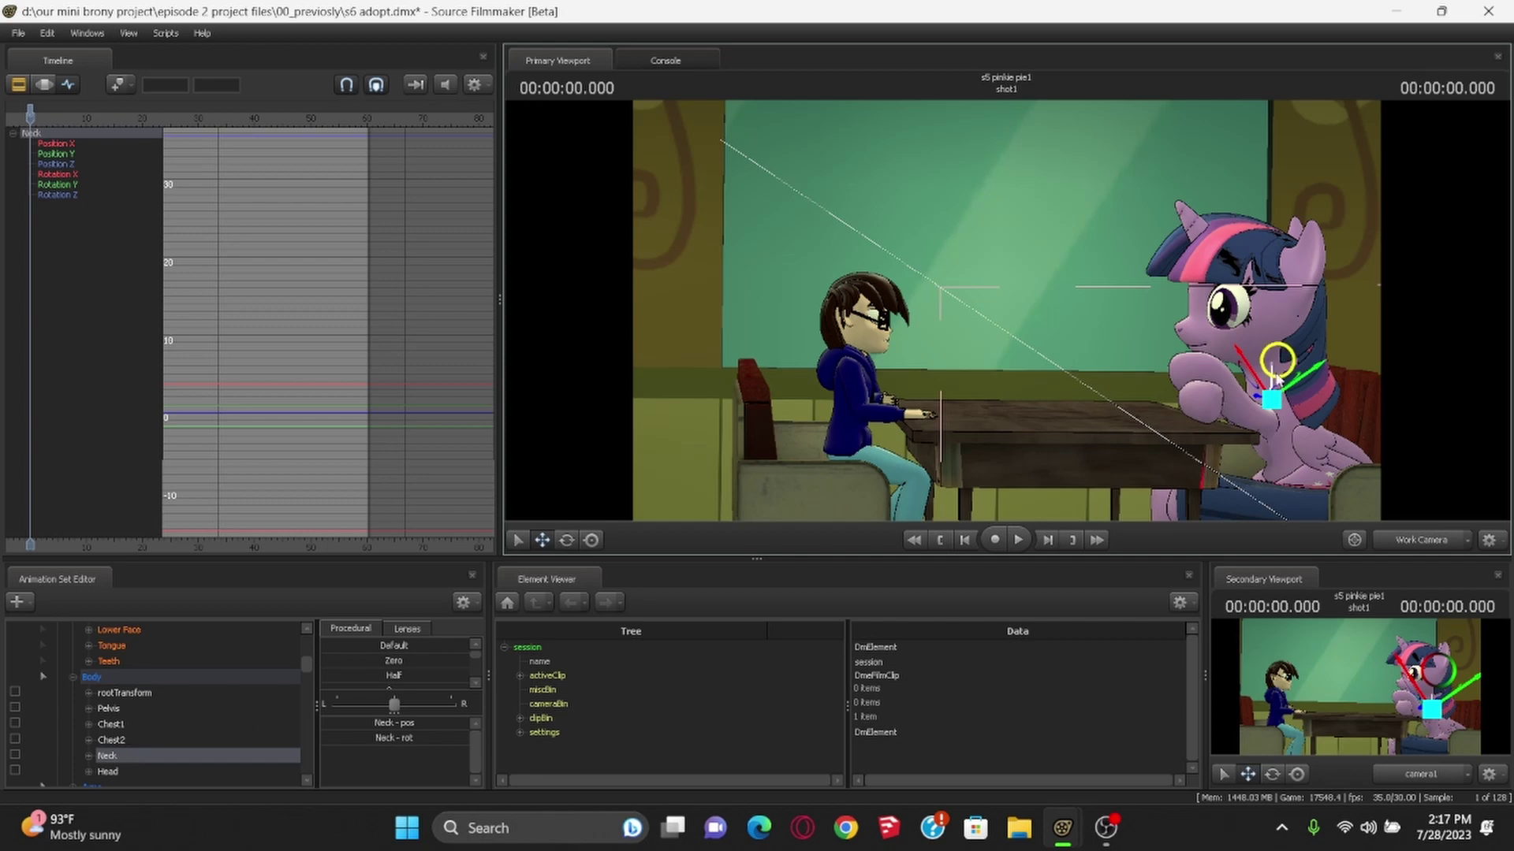
scroll(146, 693, down, 1)
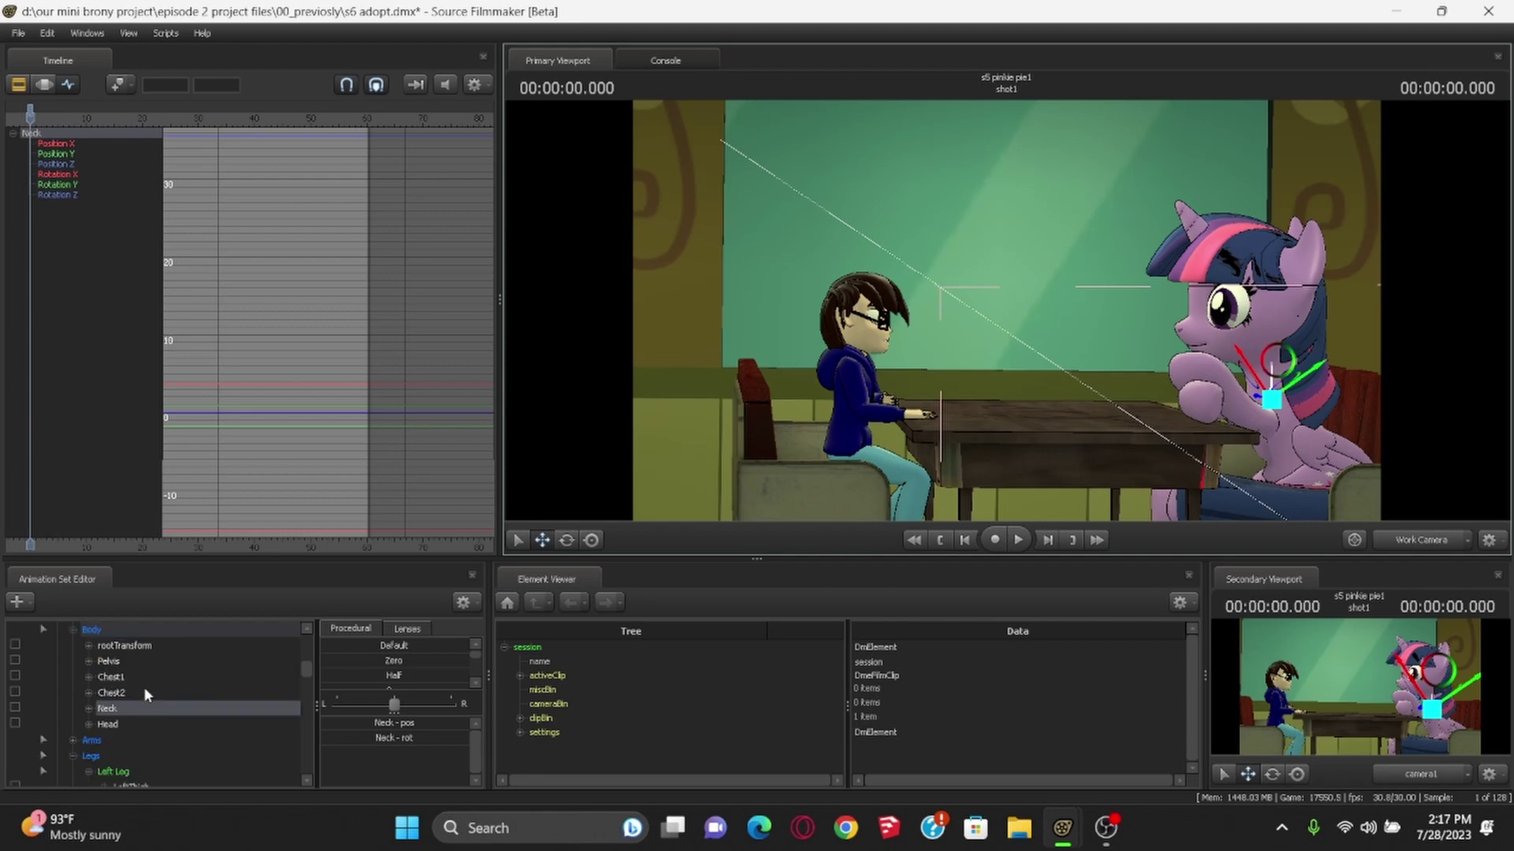
scroll(135, 716, up, 5)
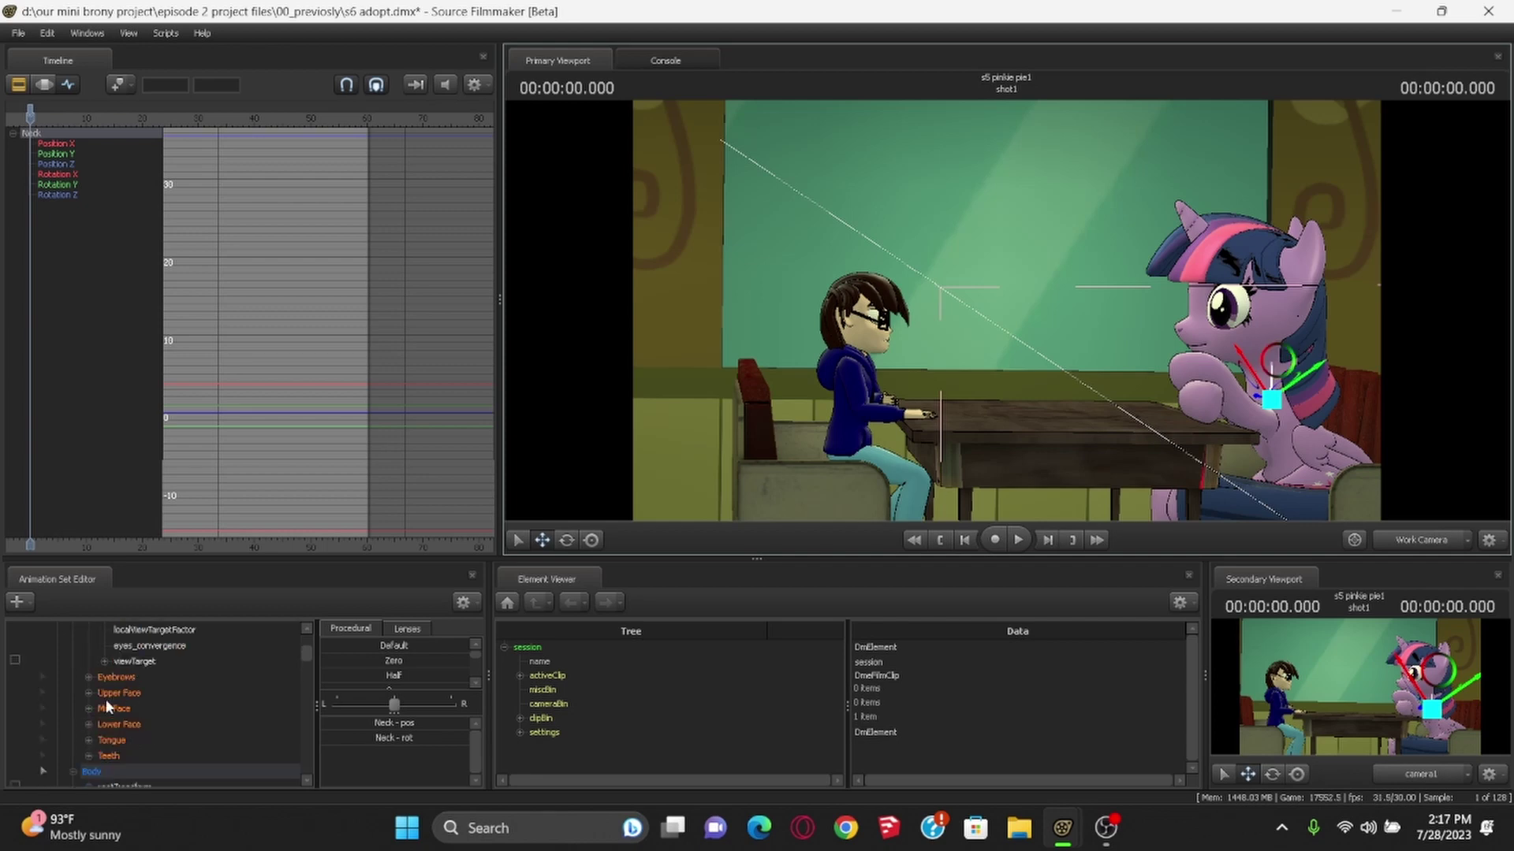
click(134, 756)
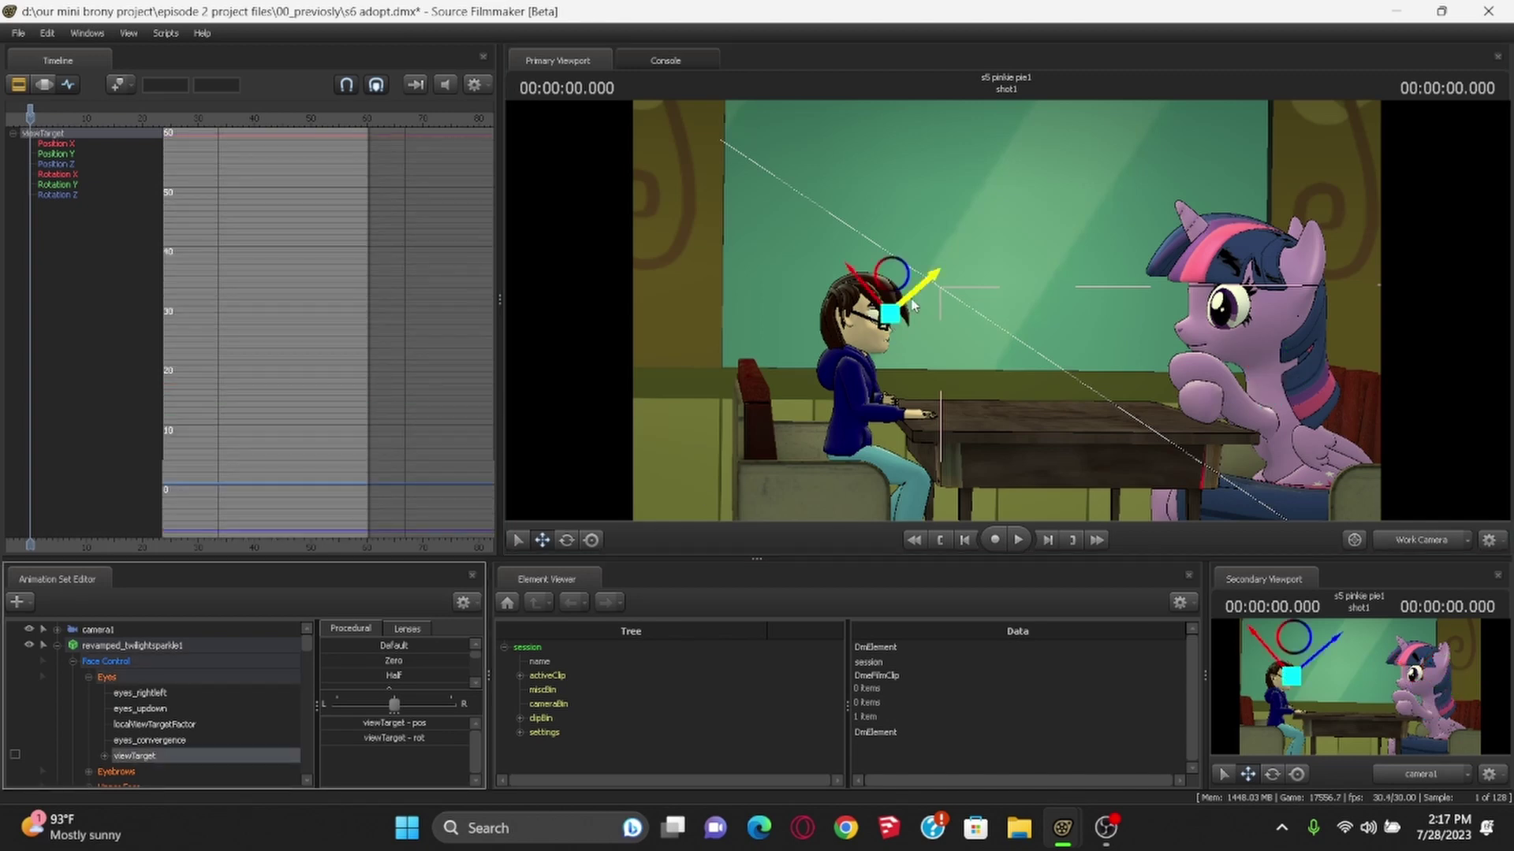
drag(912, 306, 885, 325)
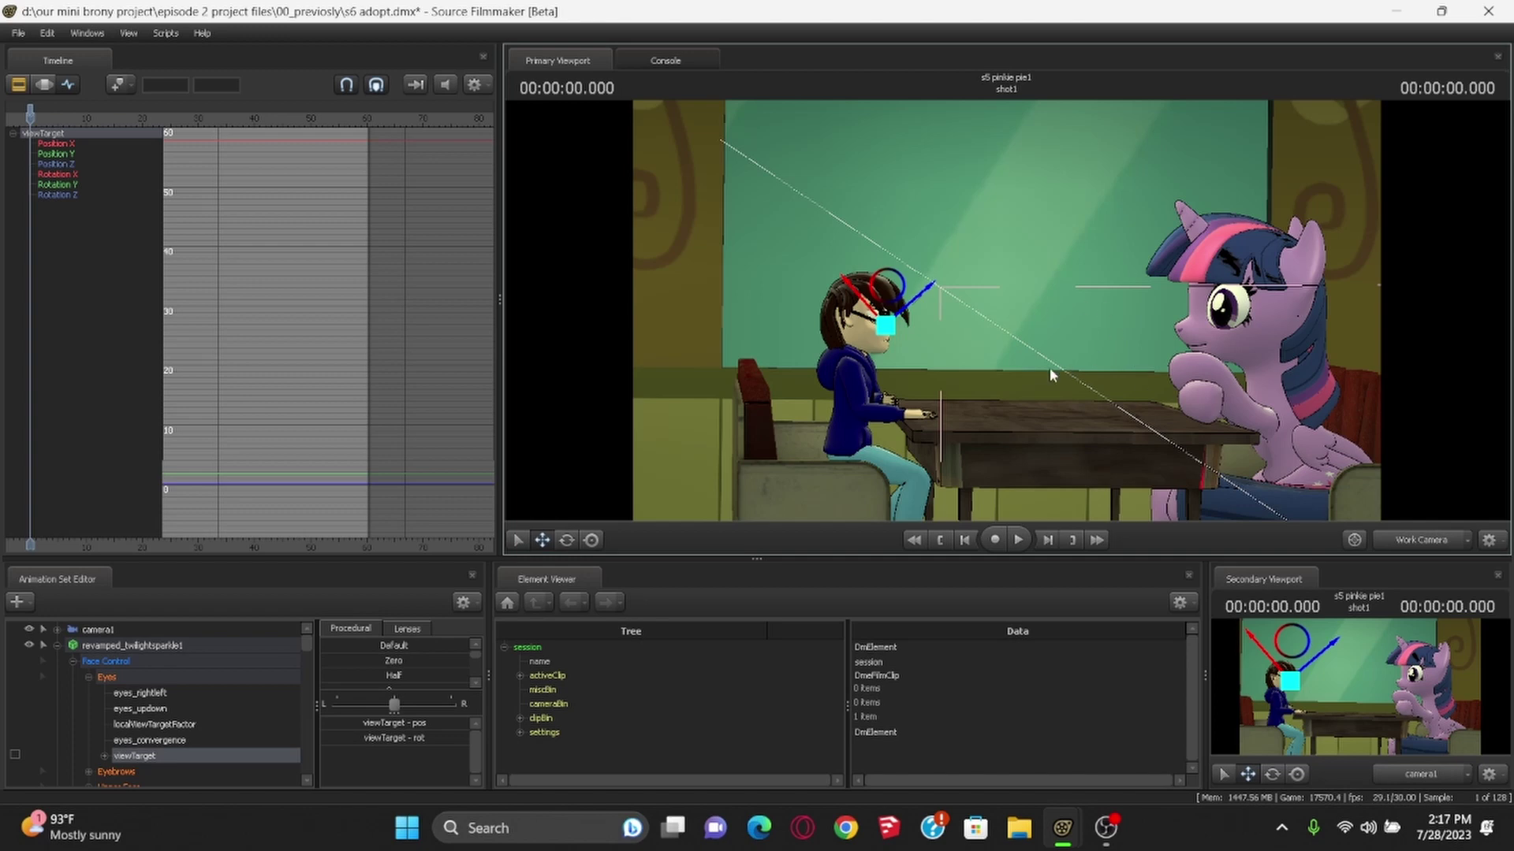
Select the human character's bip_lowerArm_R bone and open Save As for the session
mouse_move(1106, 828)
key(ctrl)
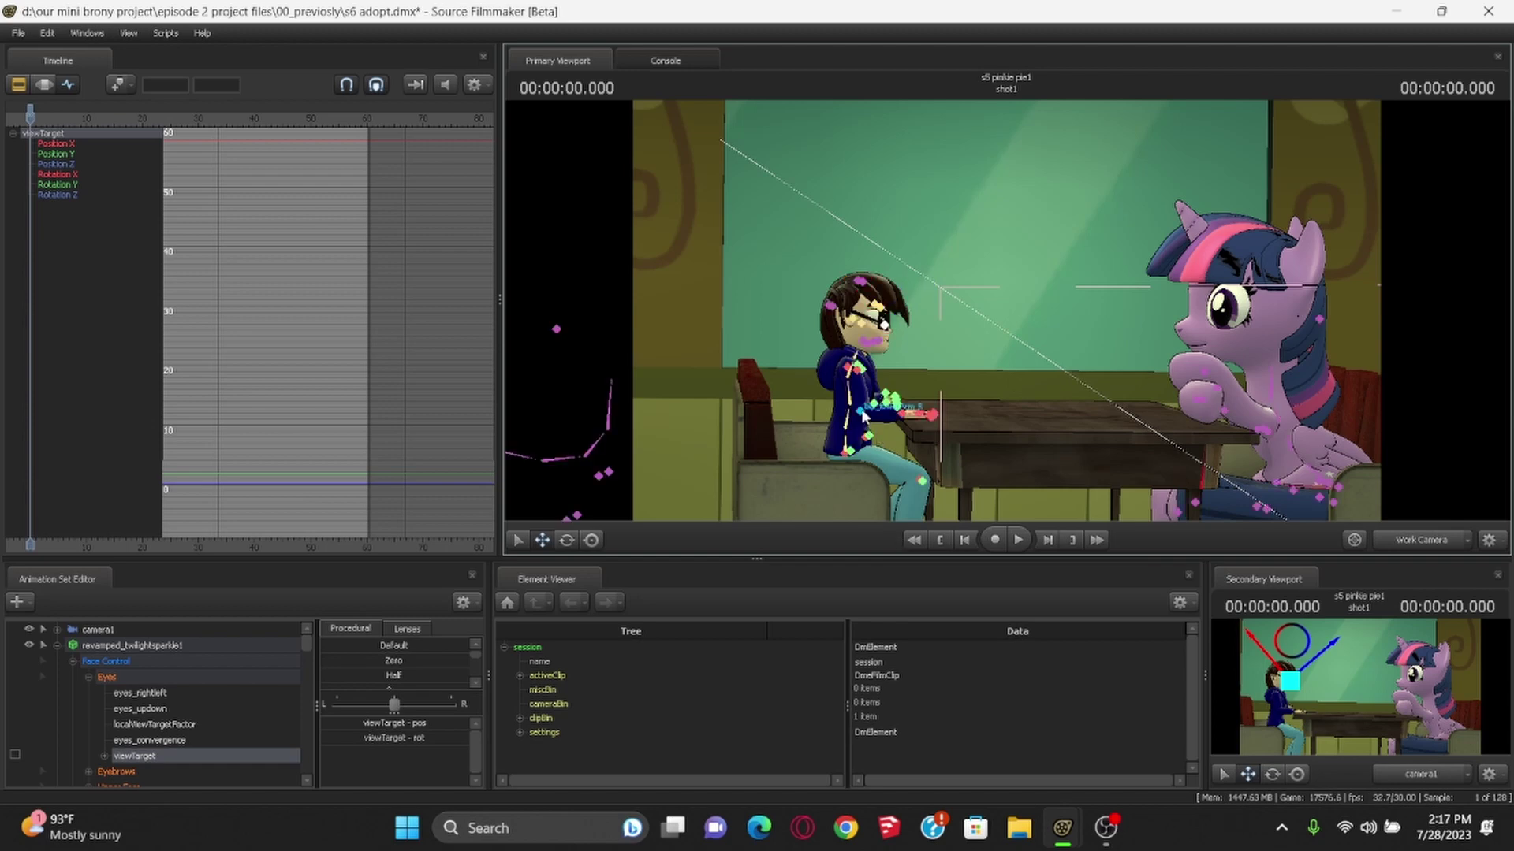
click(862, 414)
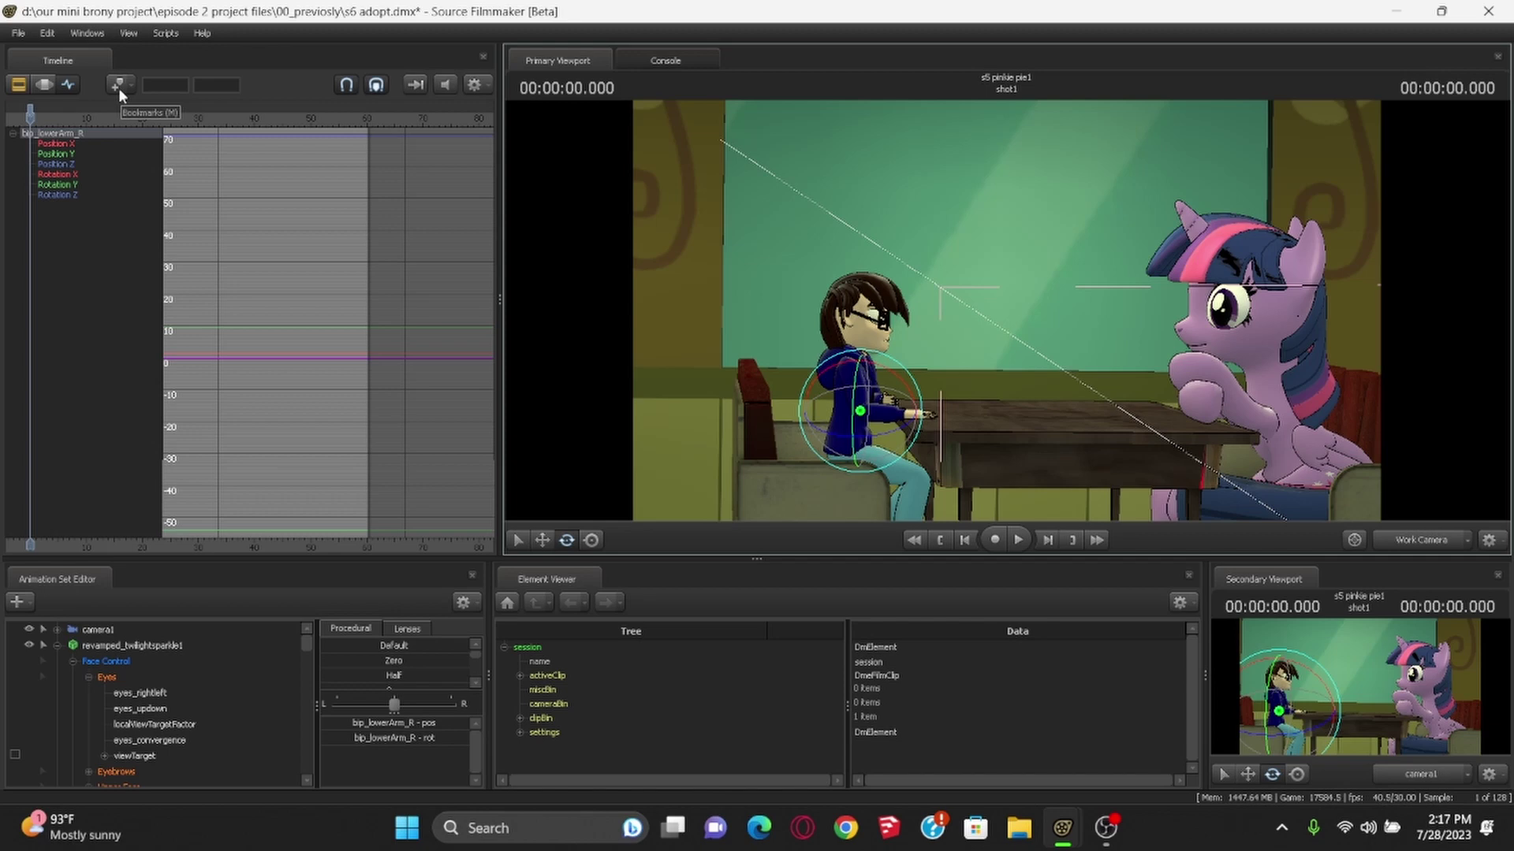
click(18, 33)
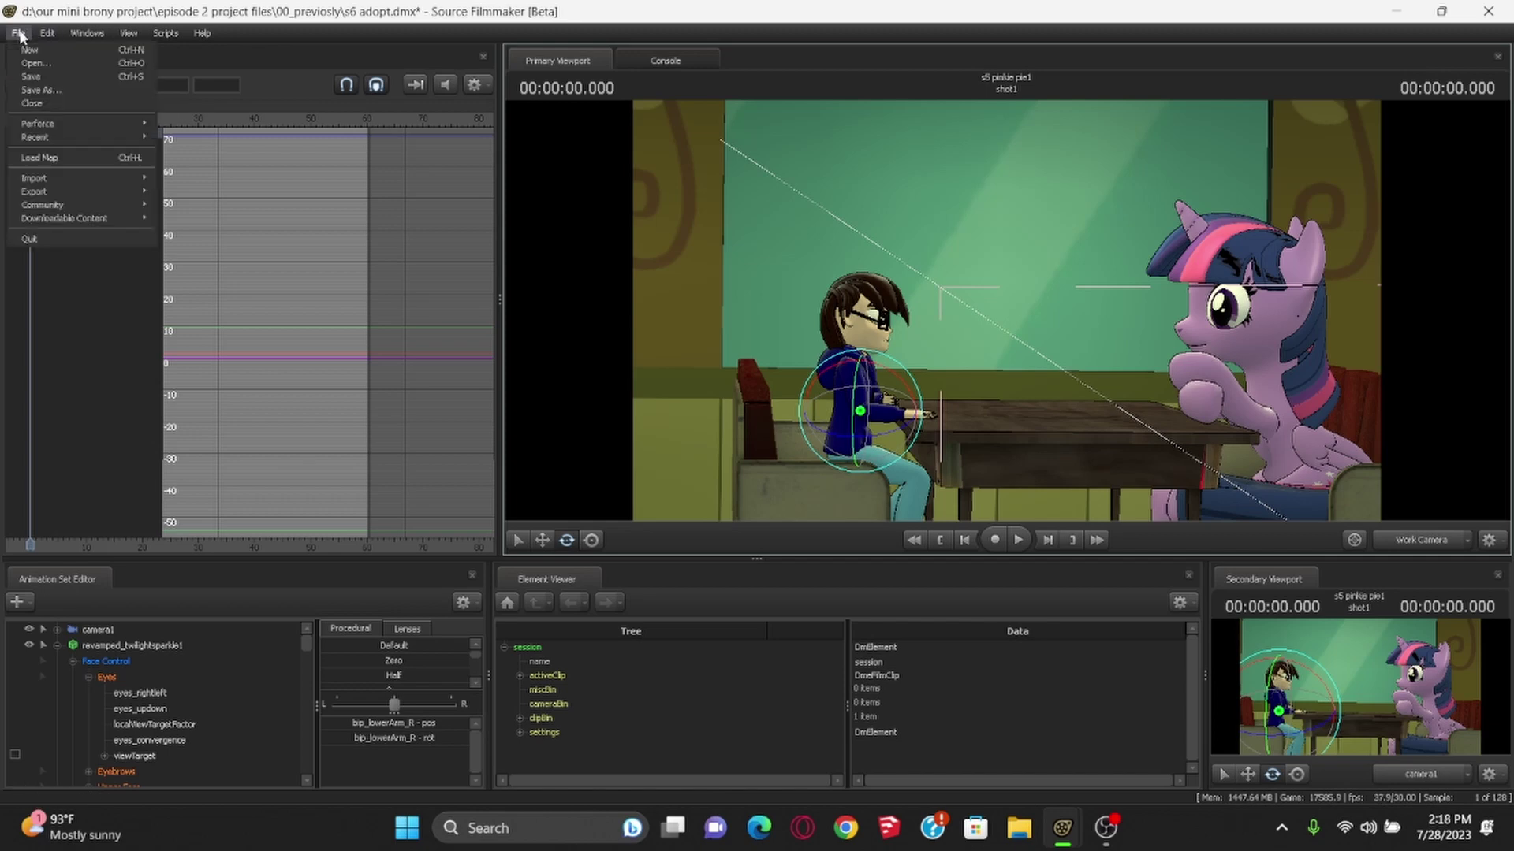
click(43, 88)
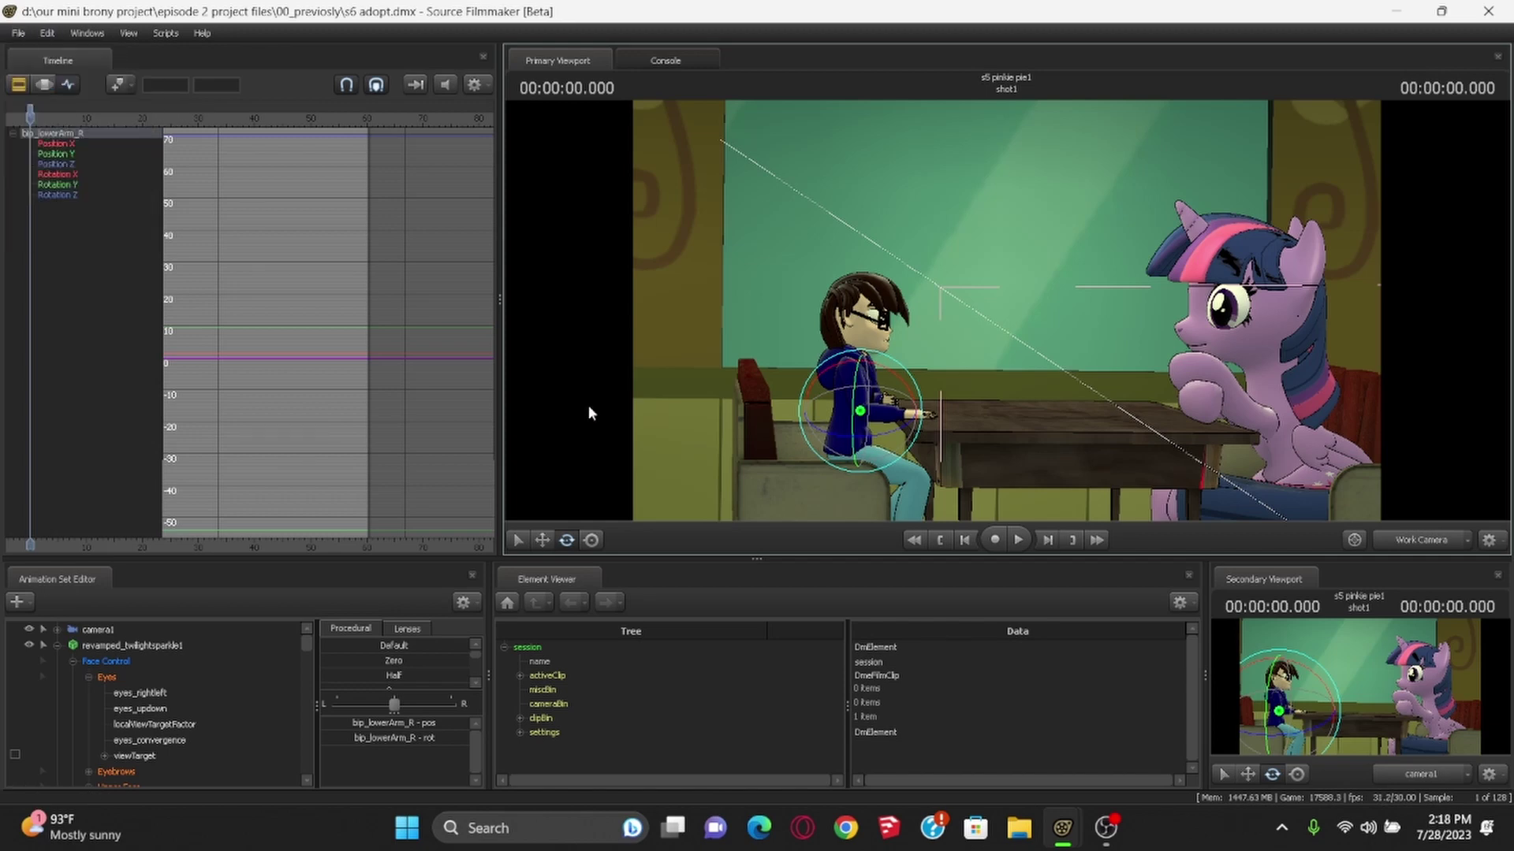